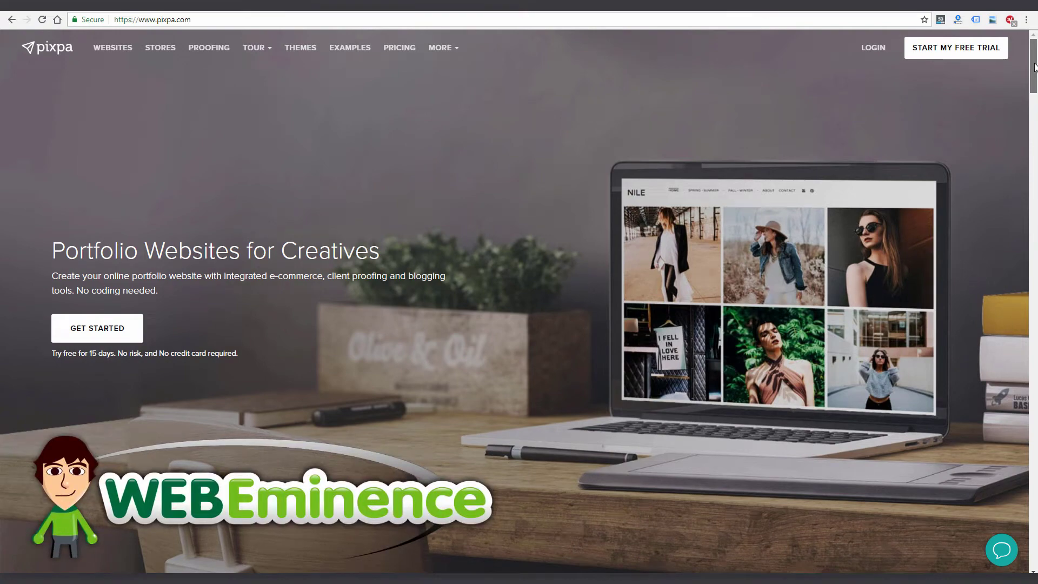
Step: Scroll through the pixpa.com homepage and the example portfolio websites
scroll(1034, 66, down, 5)
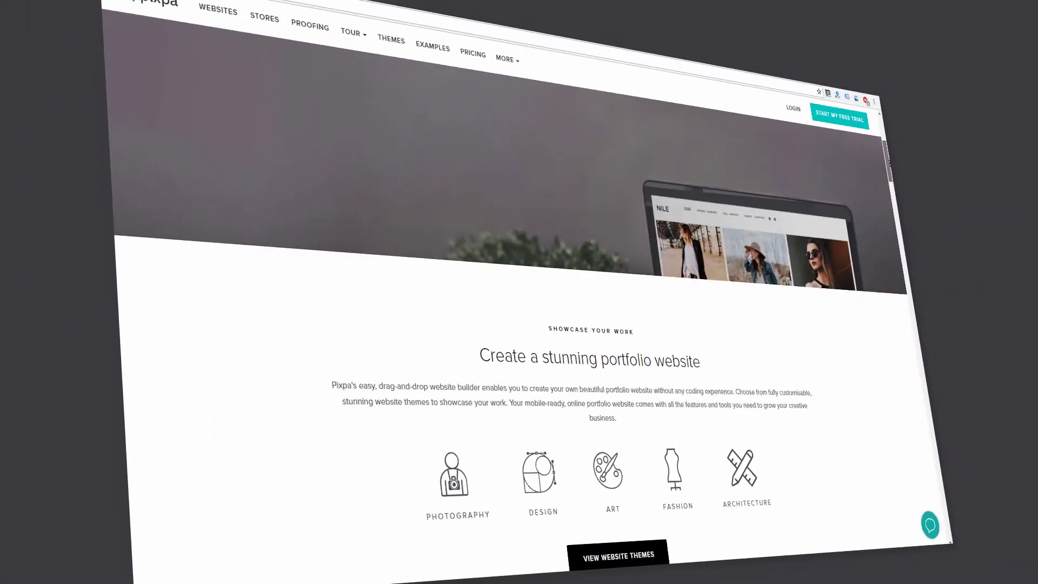
scroll(519, 324, down, 5)
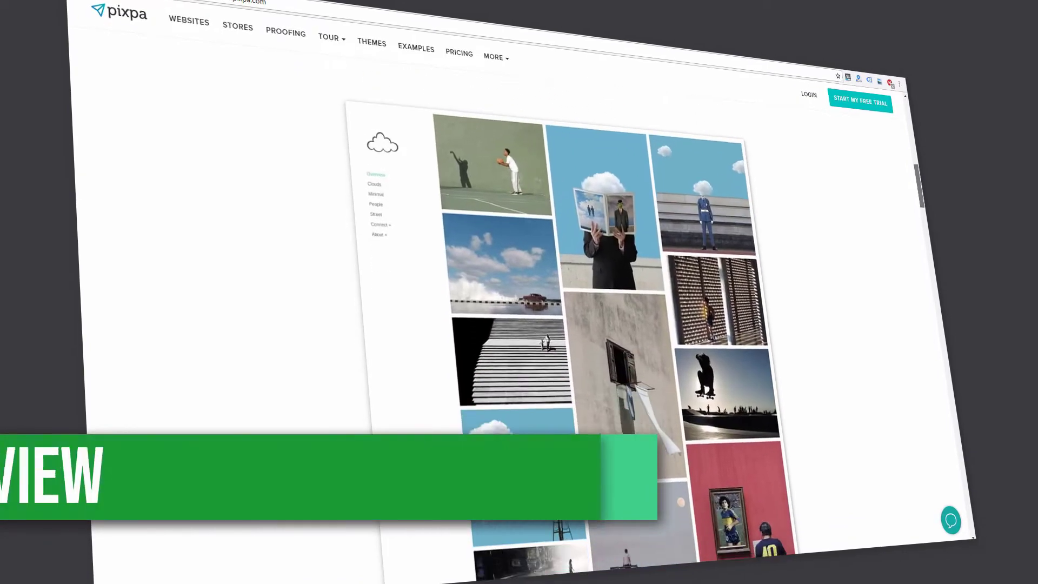
scroll(519, 324, down, 8)
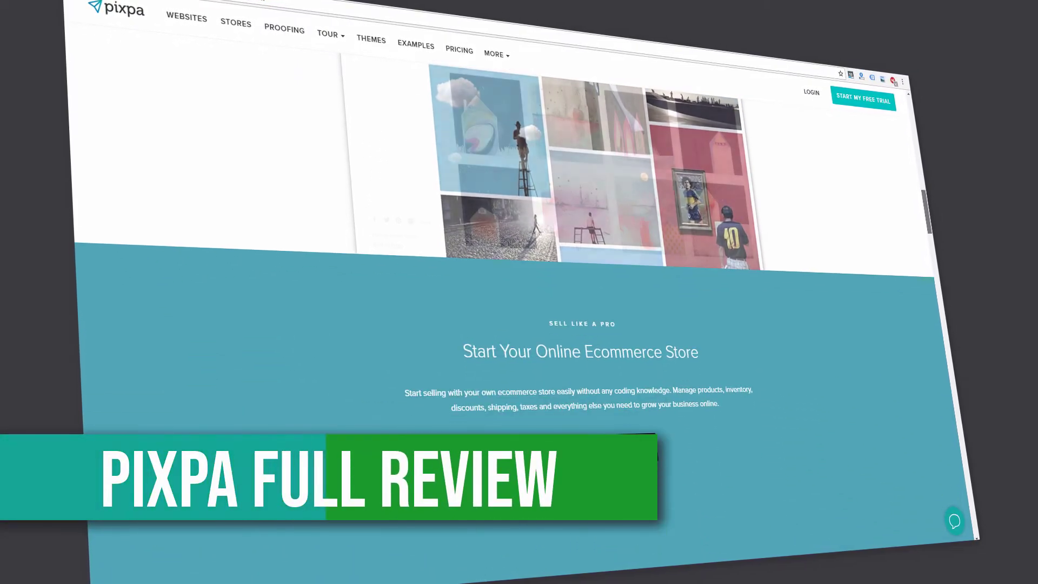
scroll(518, 325, down, 7)
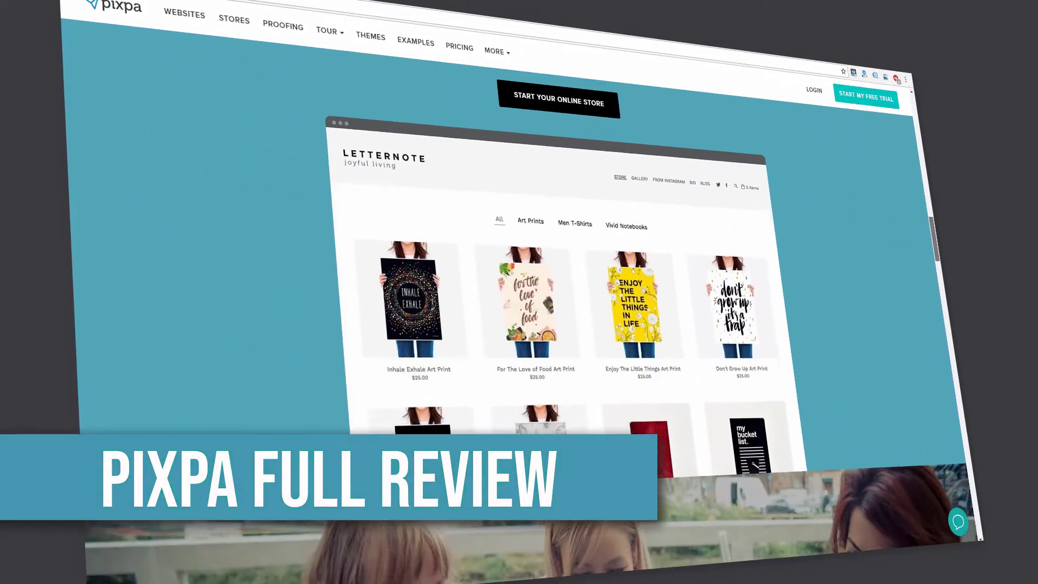
scroll(518, 325, down, 8)
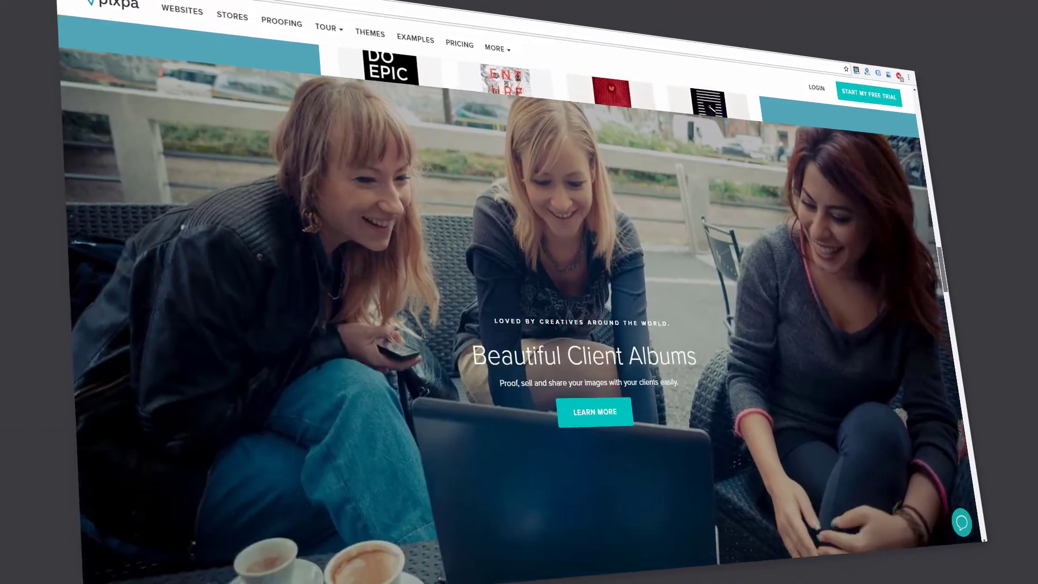
scroll(519, 324, down, 8)
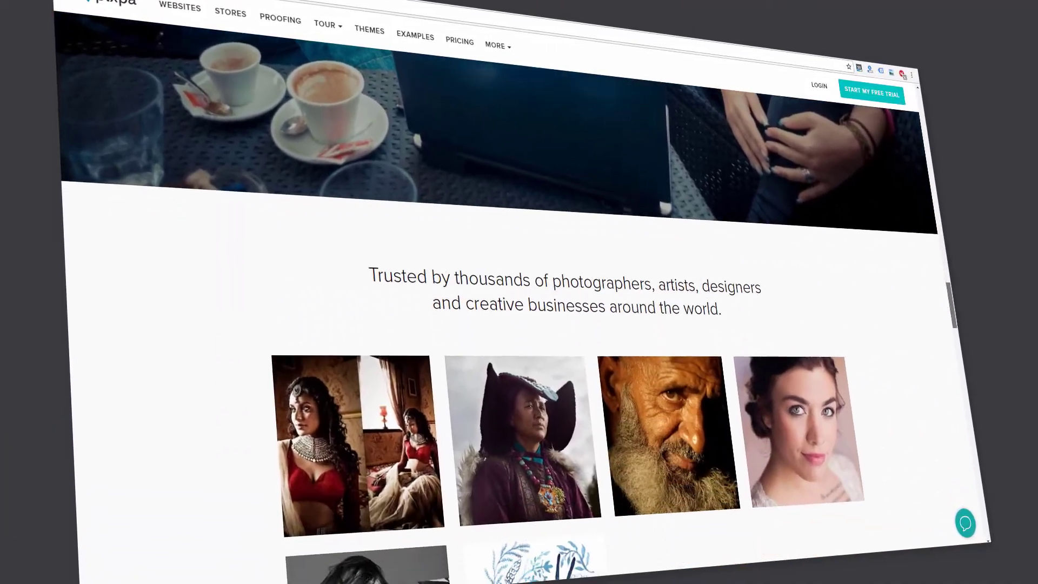
scroll(519, 324, down, 2)
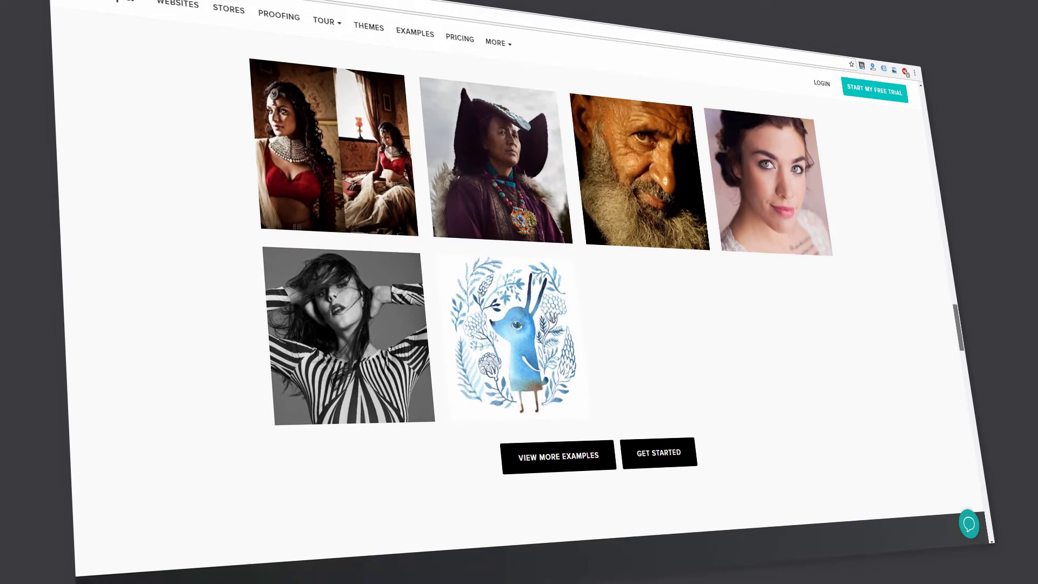
scroll(519, 324, down, 7)
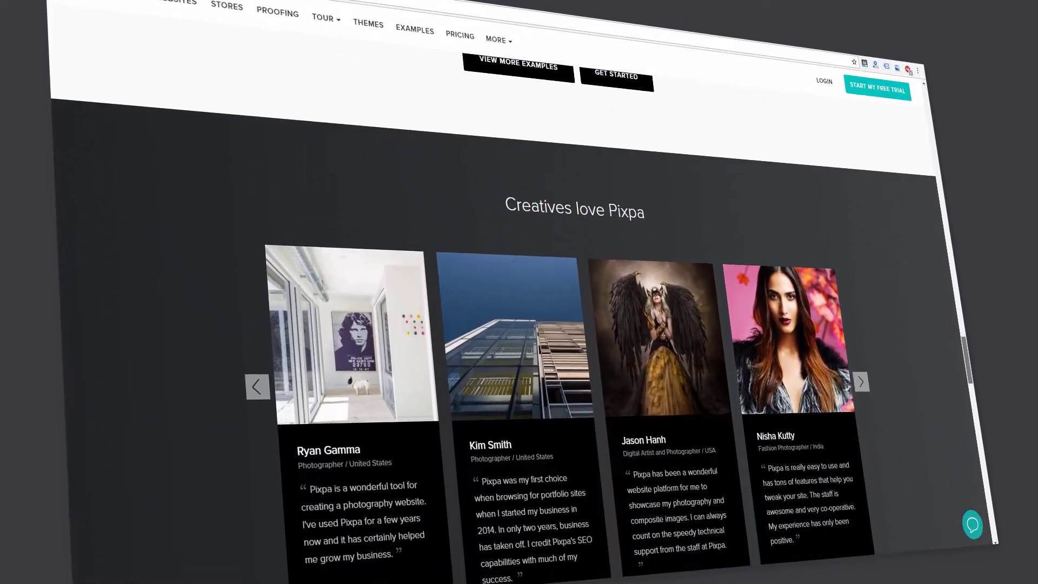
scroll(519, 325, down, 2)
scroll(519, 324, down, 2)
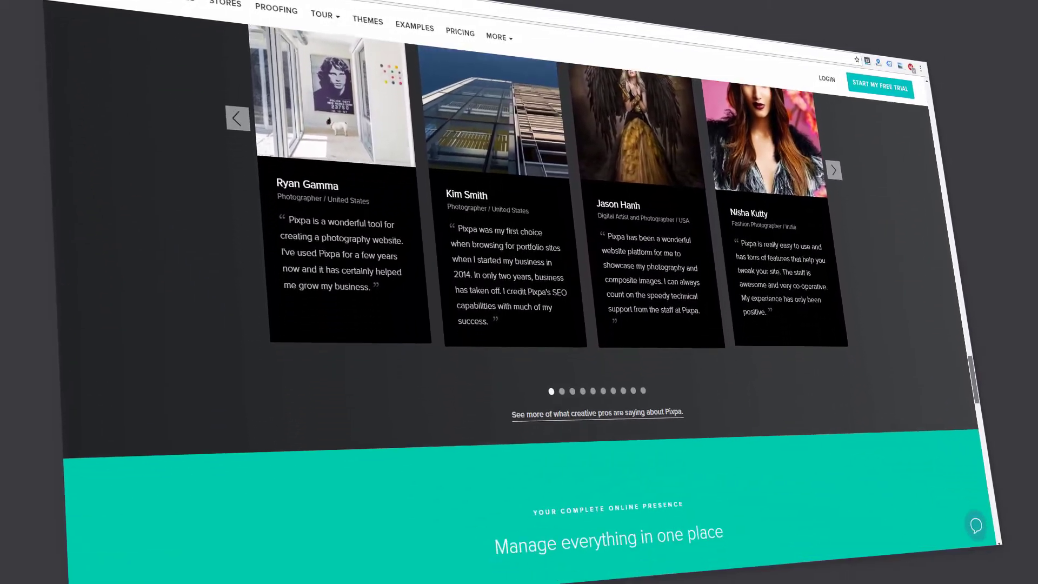
scroll(518, 324, down, 5)
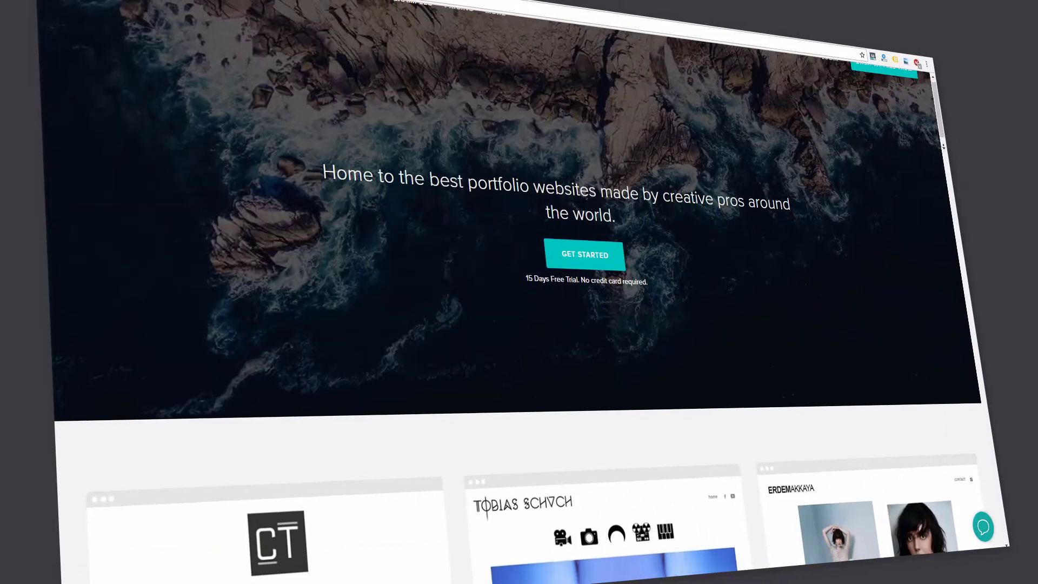
scroll(519, 324, down, 3)
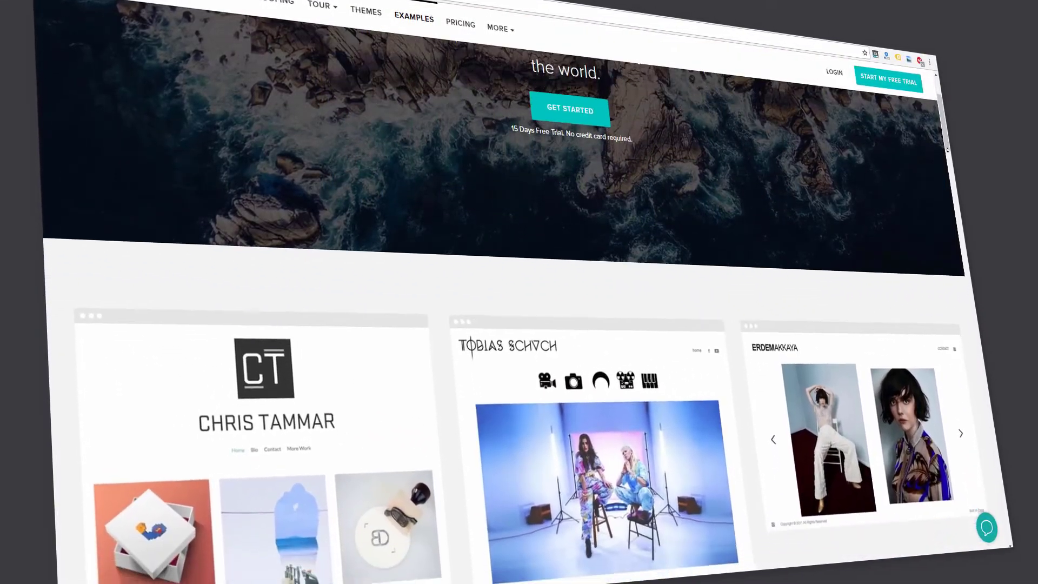
scroll(519, 292, down, 10)
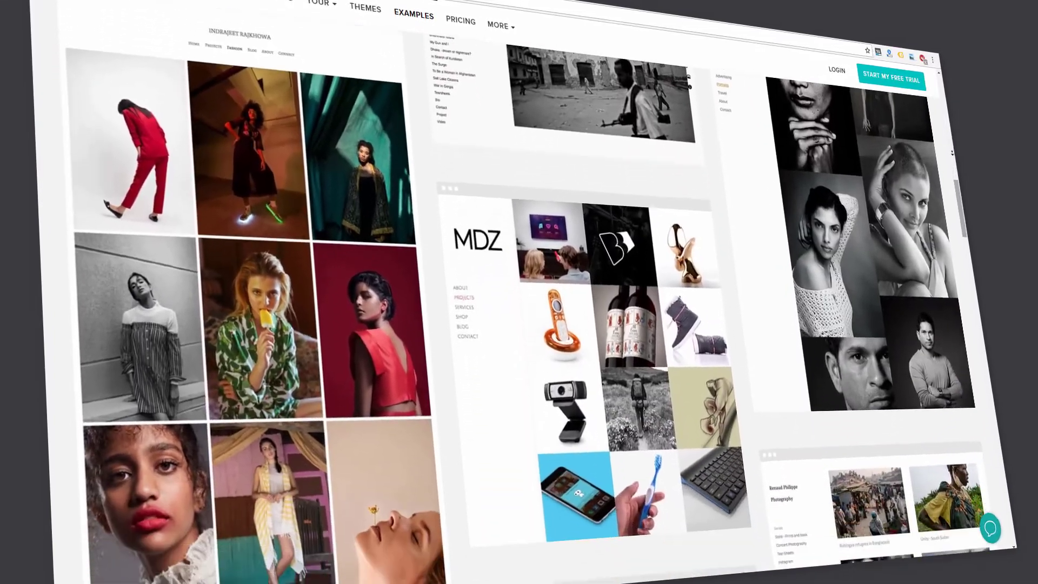
scroll(519, 292, down, 6)
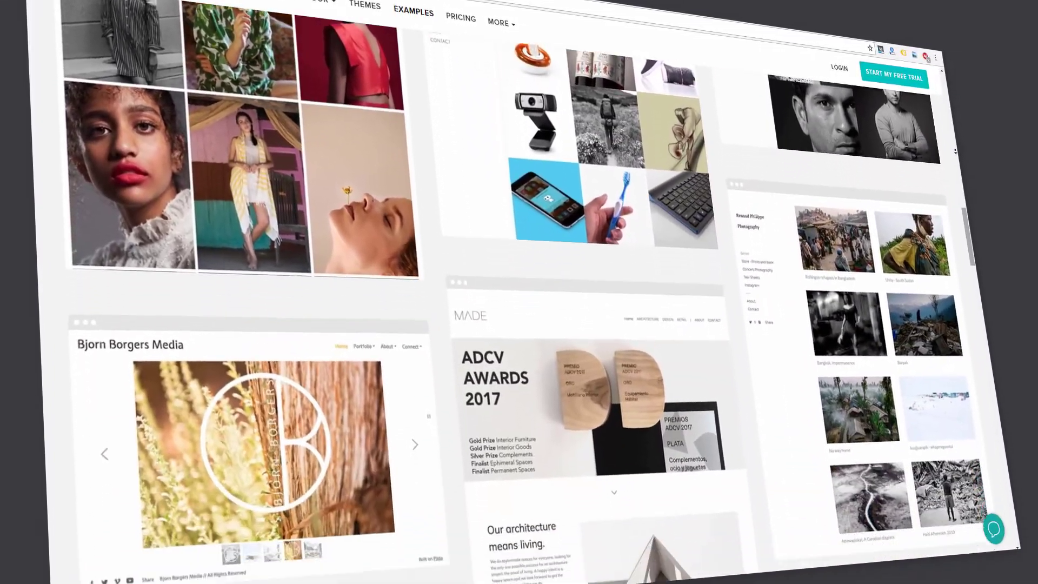
scroll(519, 292, down, 6)
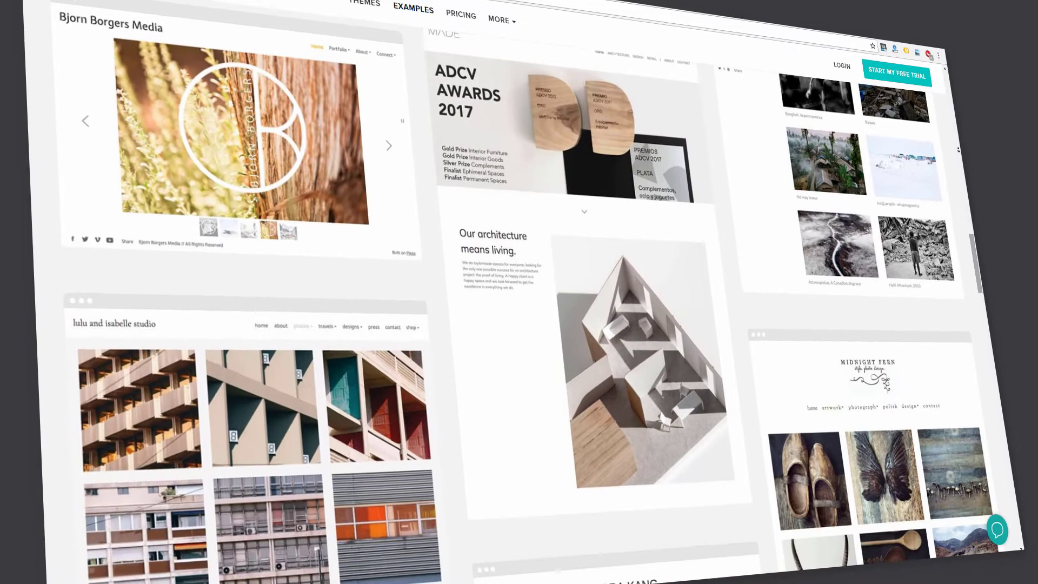
scroll(519, 292, down, 3)
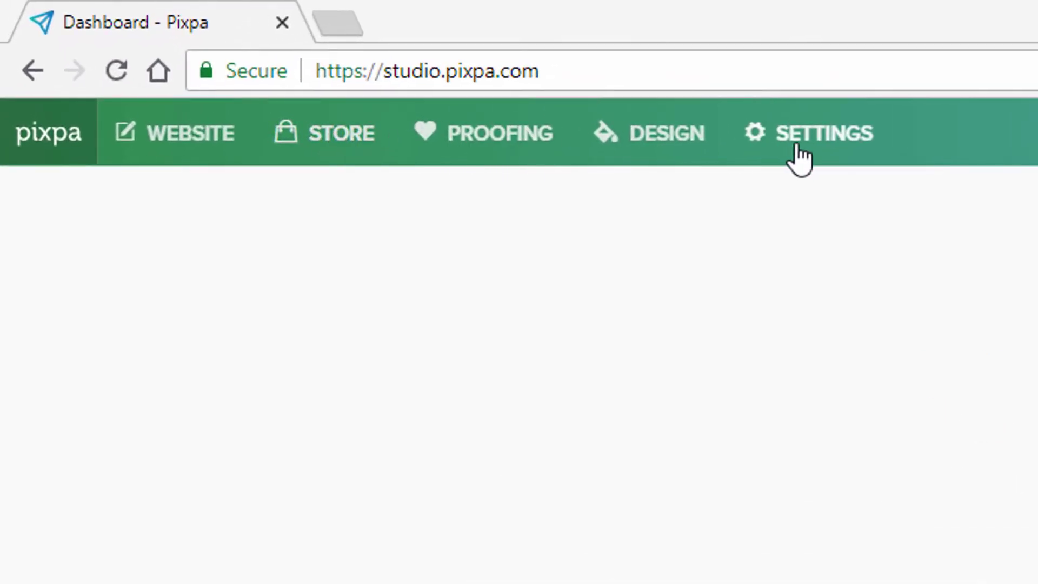
Step: Open the WEBSITE builder from the studio dashboard
click(209, 162)
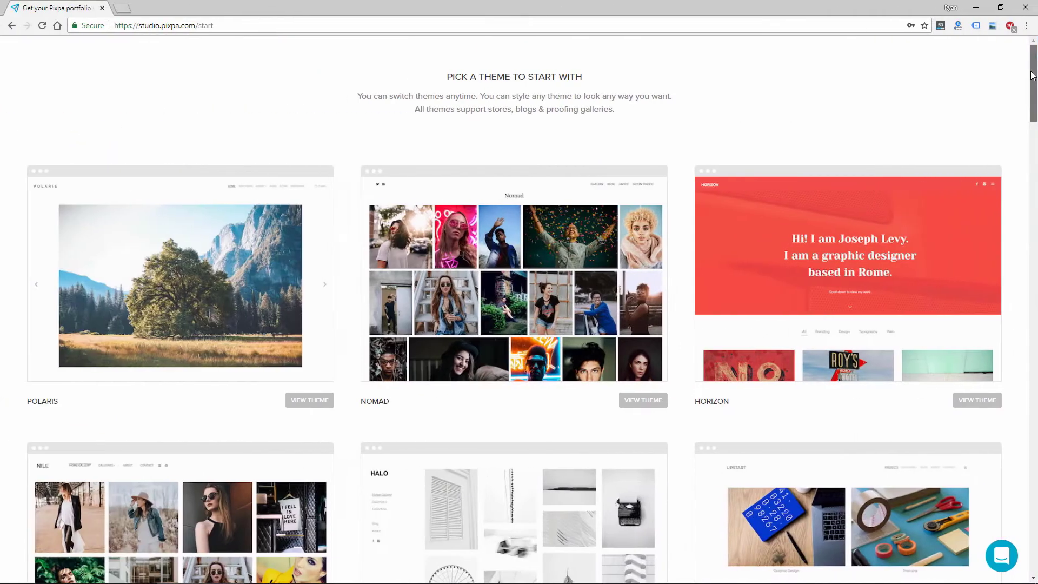
Step: Start the portfolio site with the Metro theme from the theme picker
scroll(519, 292, down, 3)
scroll(519, 292, down, 3)
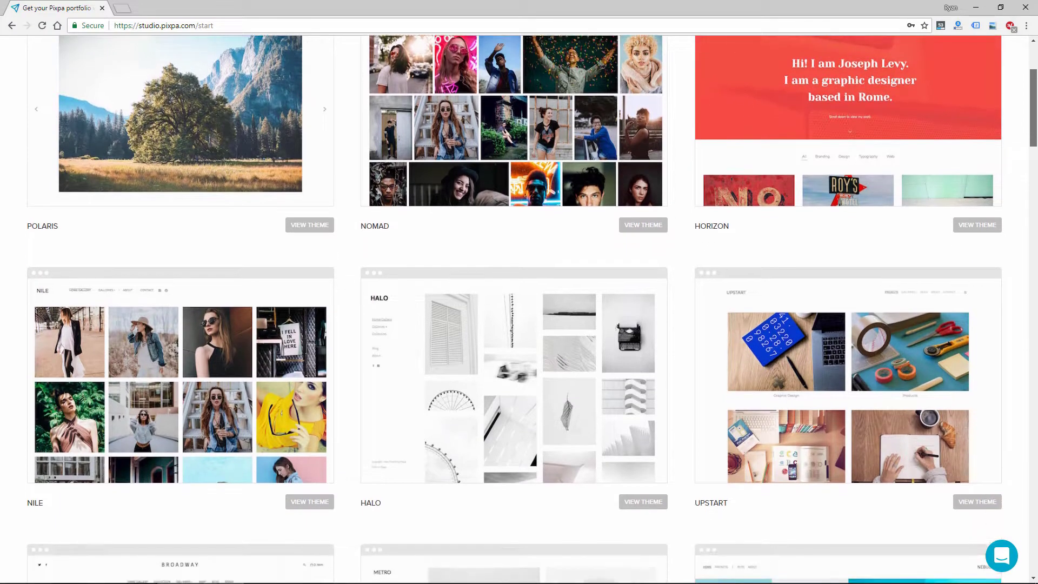
scroll(519, 292, down, 3)
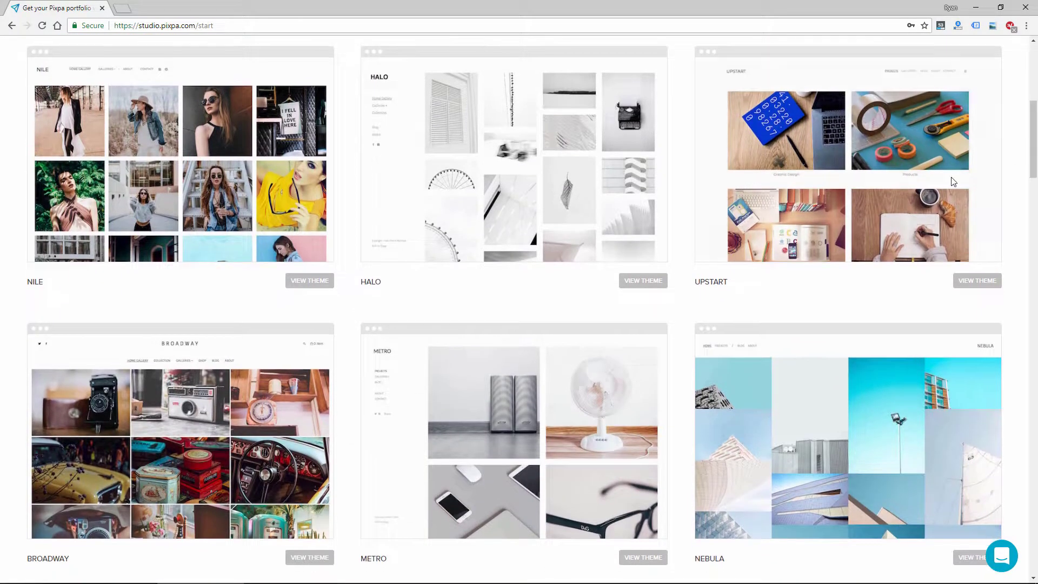
mouse_move(556, 365)
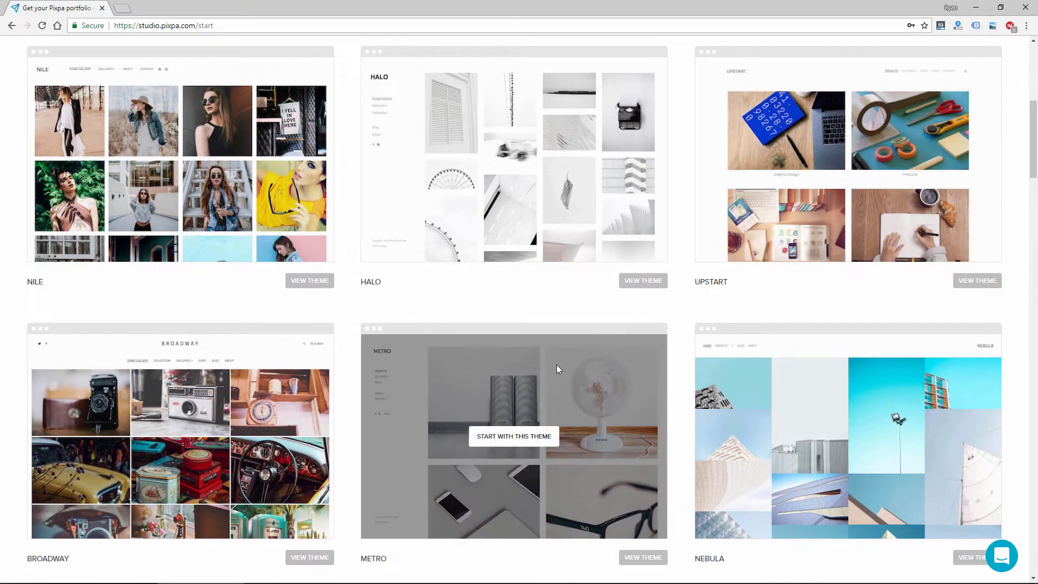
click(501, 447)
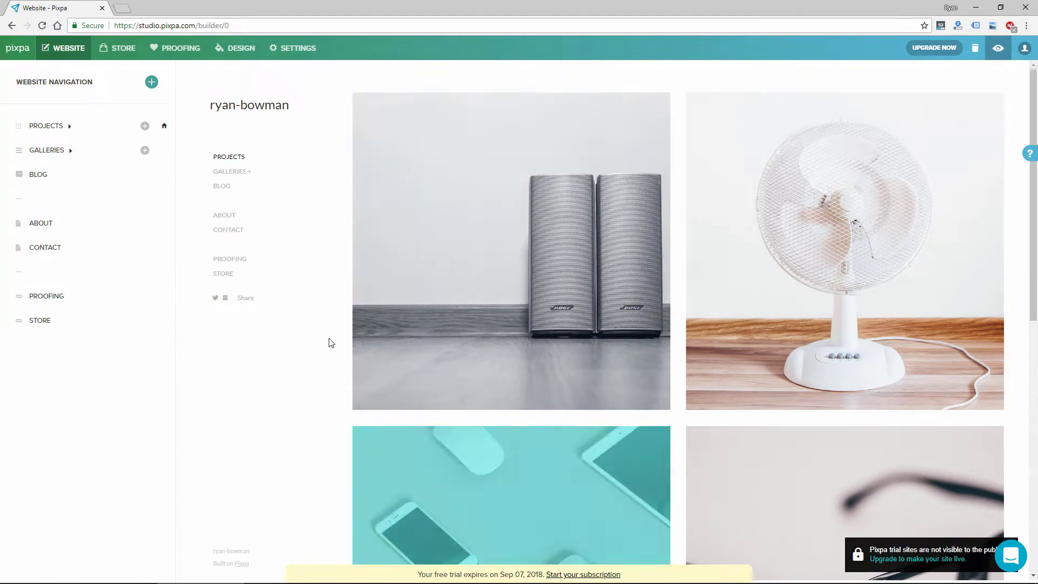
Step: Drag PROJECTS in Website Navigation to demonstrate reordering
scroll(702, 463, down, 1)
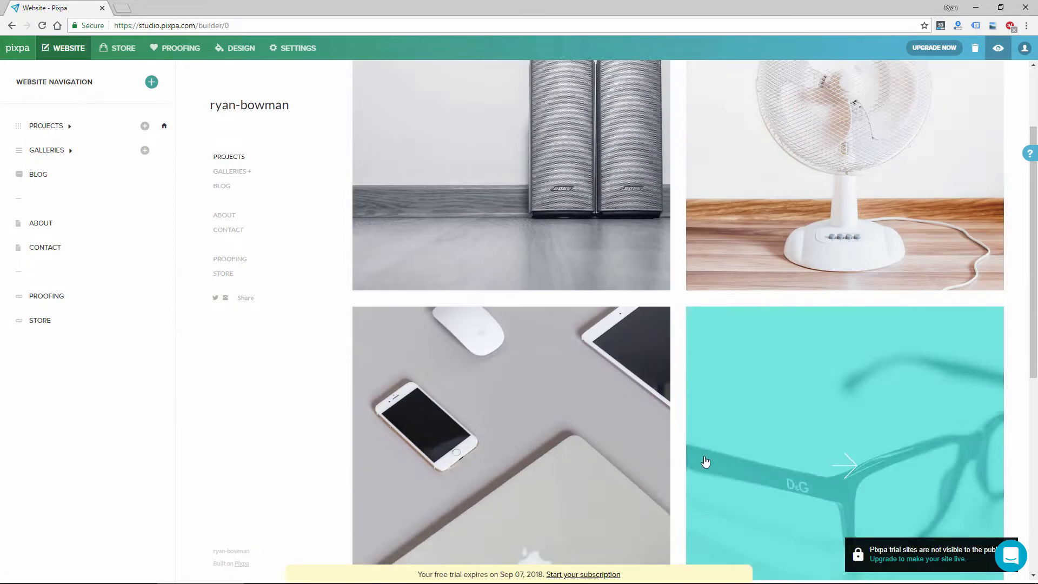
scroll(281, 217, up, 1)
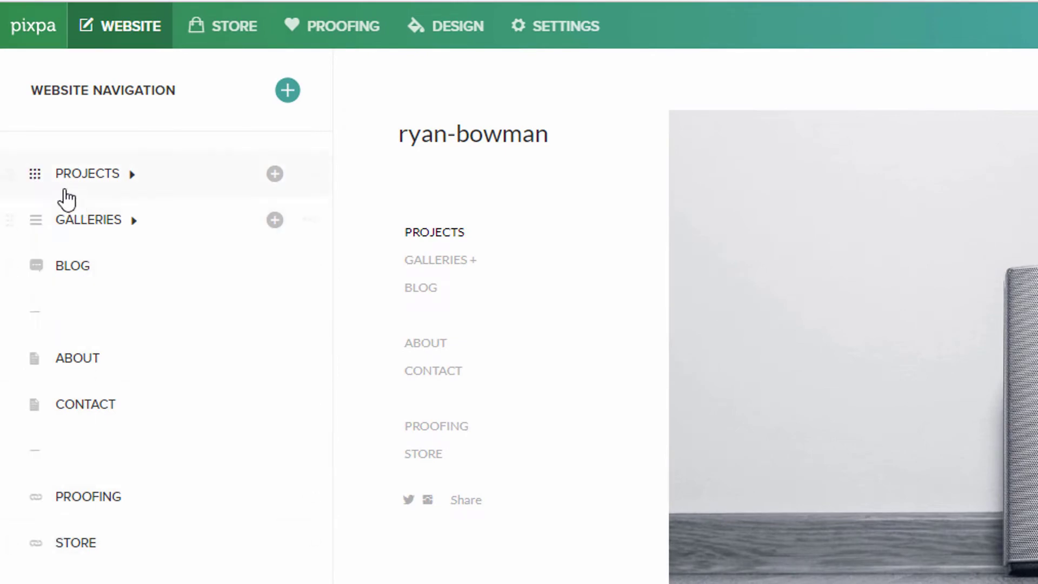
mouse_move(12, 190)
mouse_down()
mouse_move(9, 248)
mouse_move(9, 204)
mouse_up()
Step: Expand PROJECTS and open the Project 1 gallery
click(132, 176)
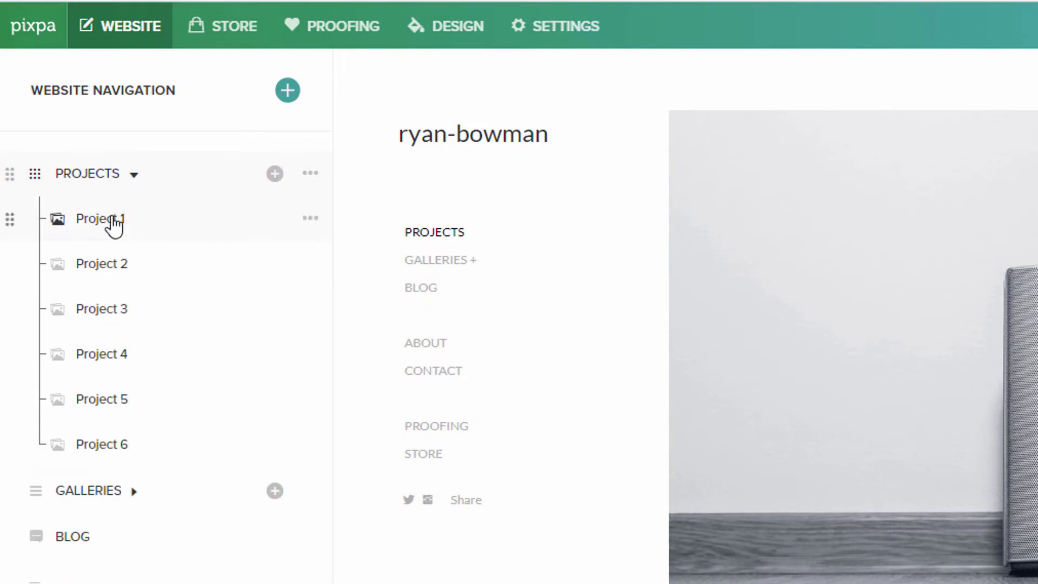
scroll(903, 410, down, 5)
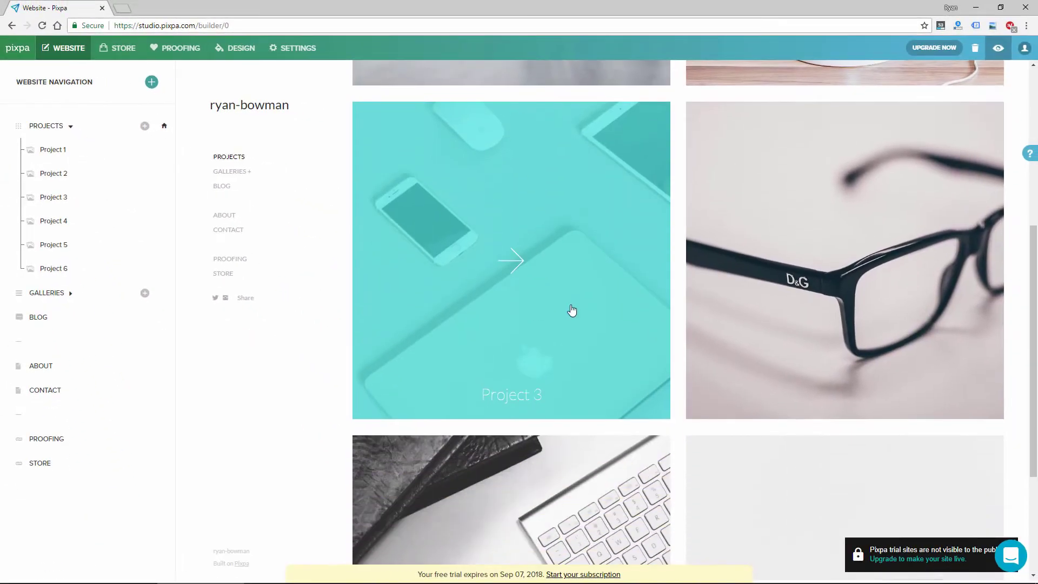
scroll(542, 225, up, 4)
scroll(744, 295, down, 8)
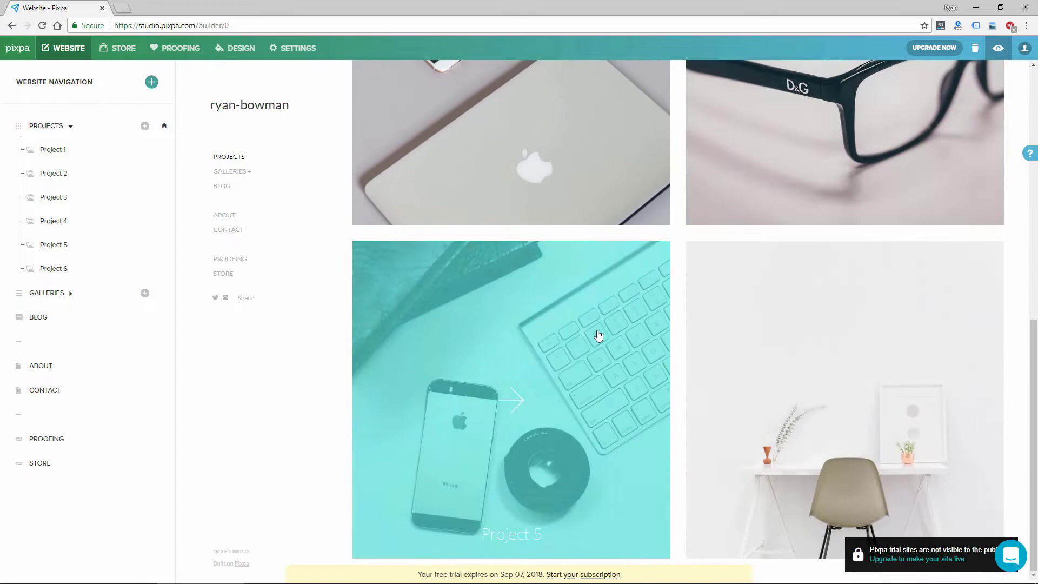
scroll(597, 336, up, 4)
click(55, 150)
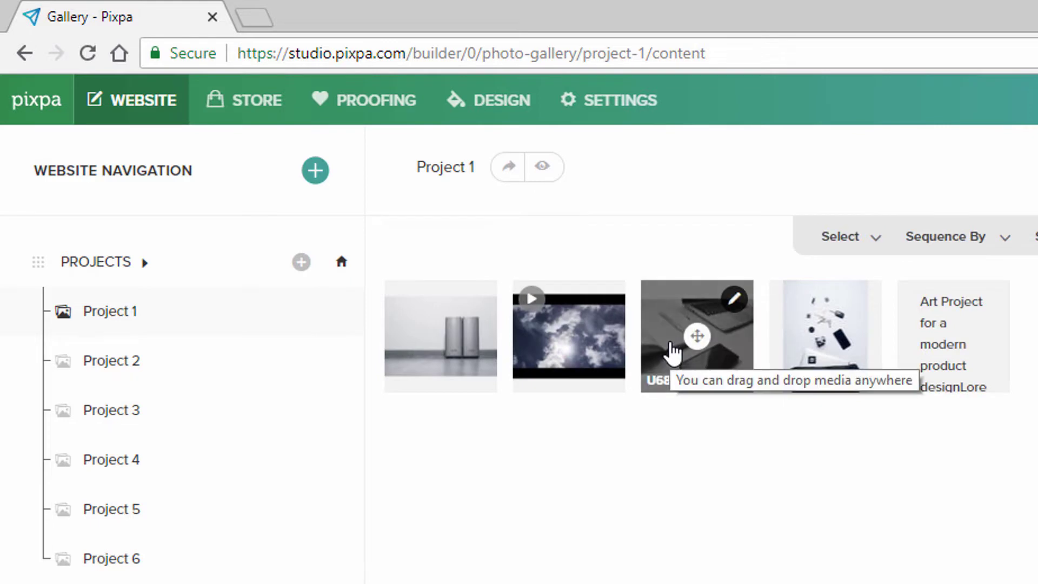
click(945, 237)
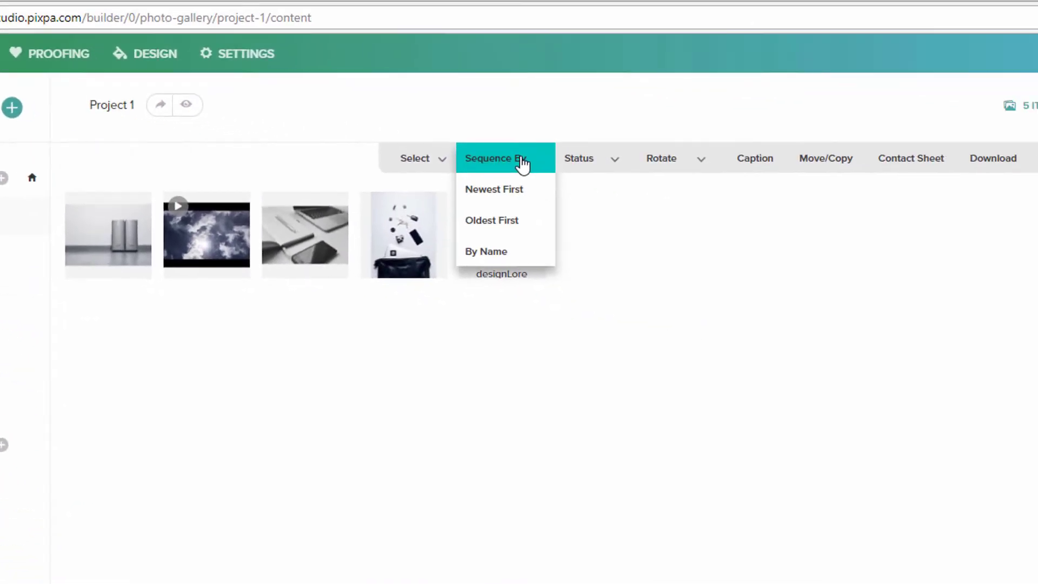
click(840, 236)
mouse_move(419, 155)
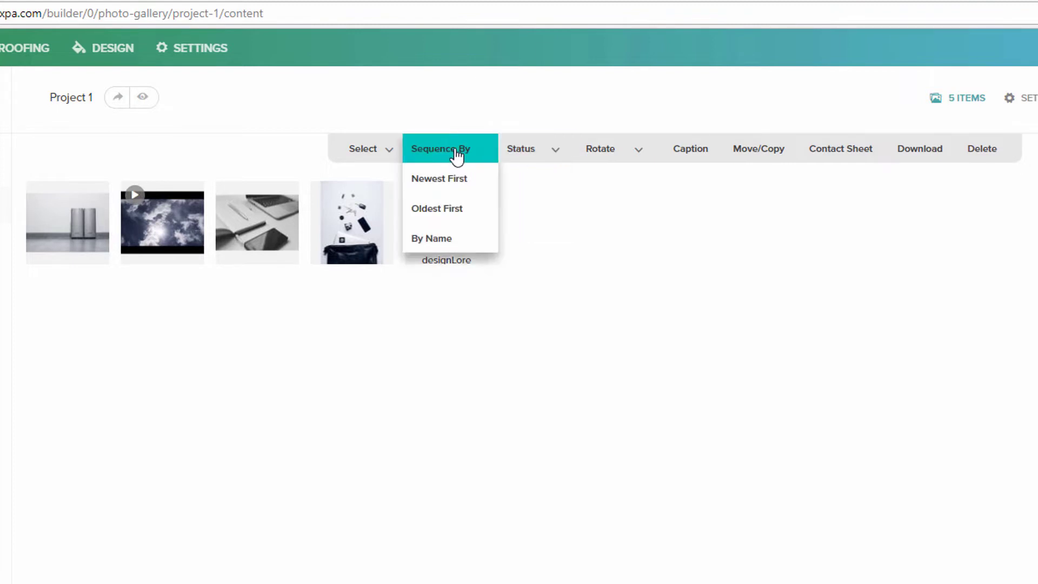
mouse_move(593, 153)
mouse_move(542, 153)
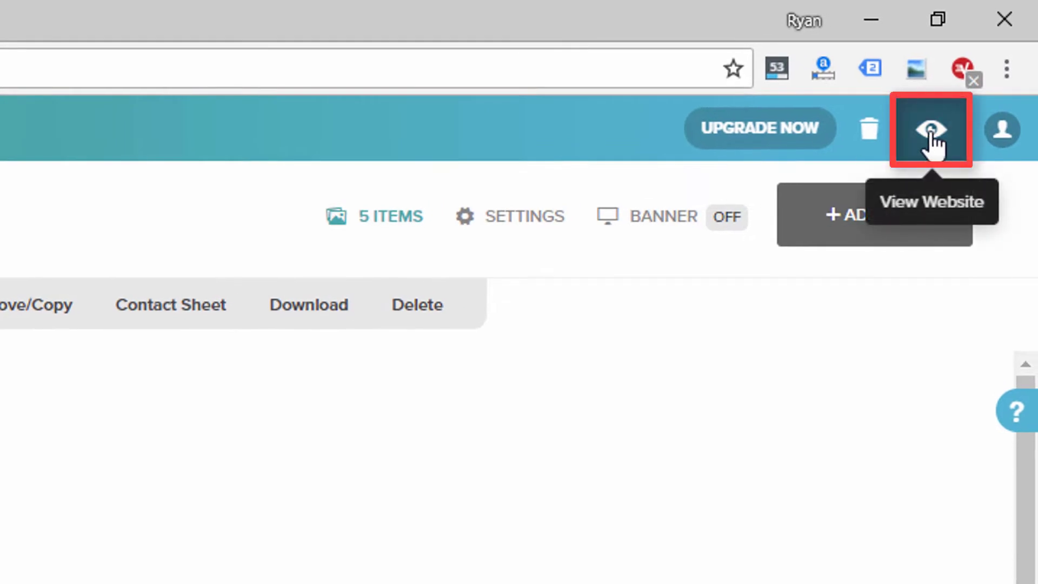
Step: View the live Project 1 page, play its clouds video and select part of the description
click(932, 135)
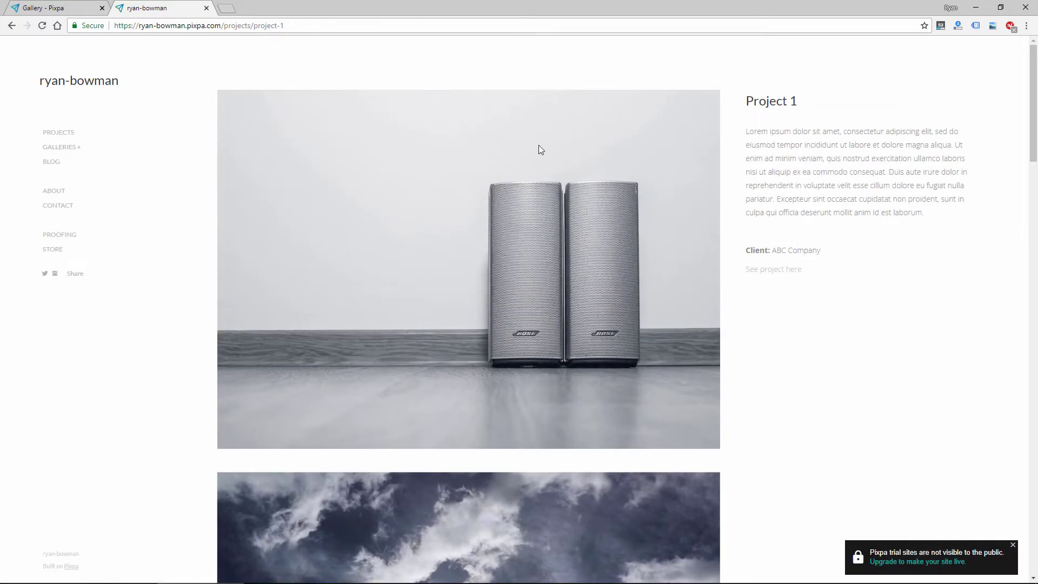
scroll(538, 146, down, 8)
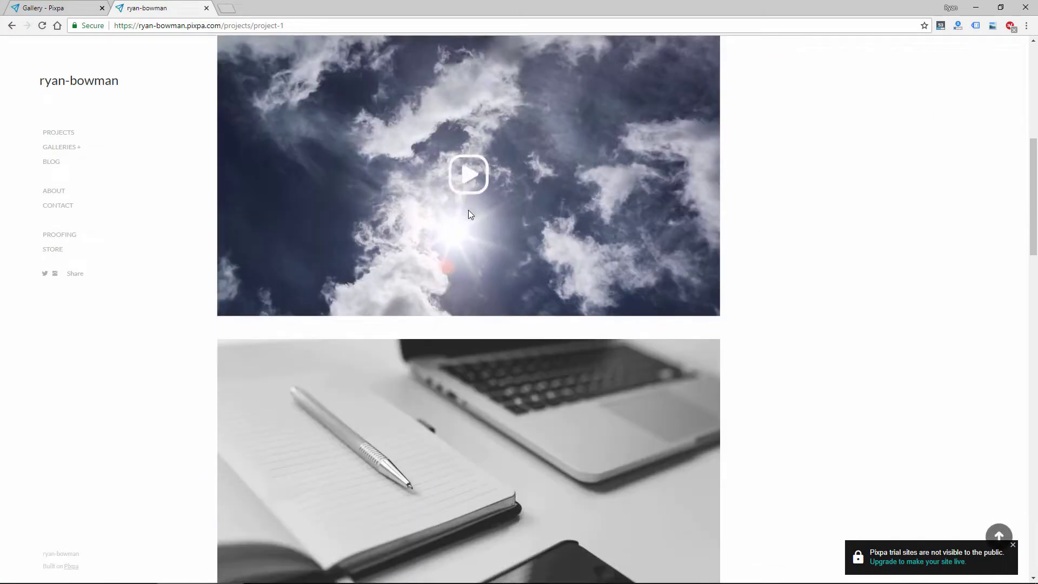
scroll(468, 232, up, 1)
click(469, 236)
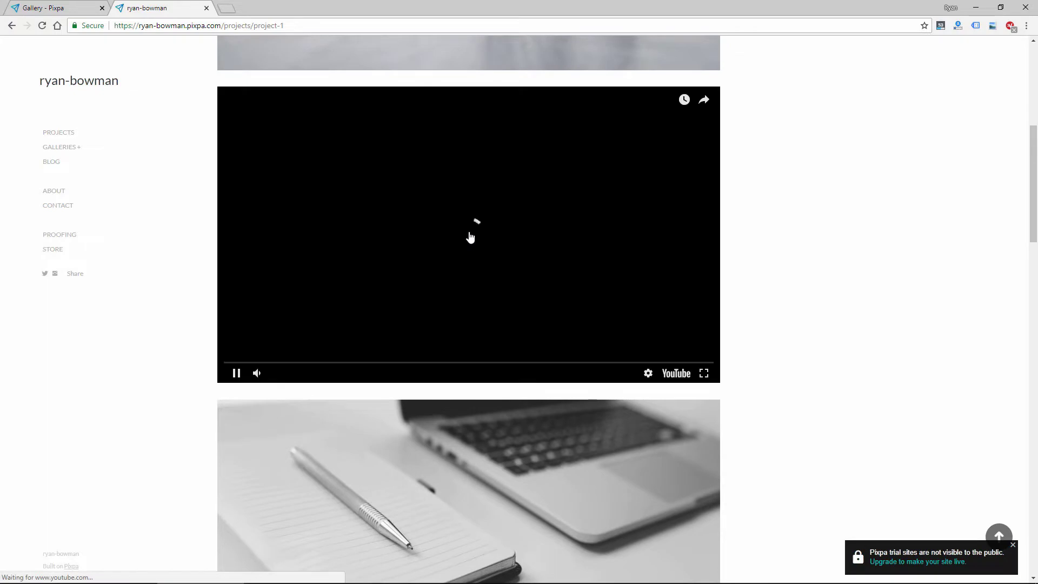
scroll(581, 363, up, 7)
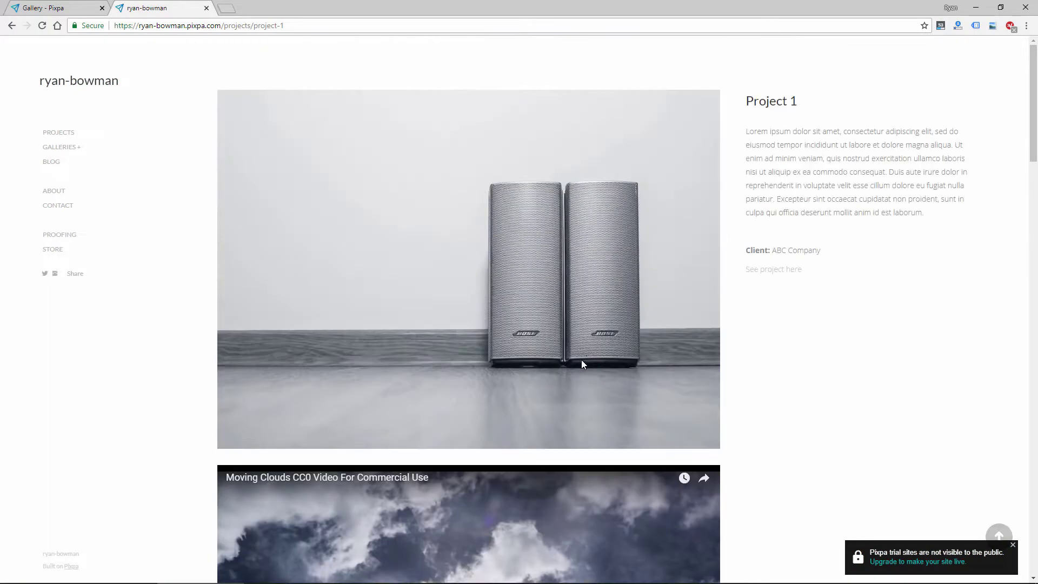
drag(754, 135, 853, 186)
click(813, 204)
Step: Back in the studio, open GALLERIES > PRODUCT DESIGN and show its Sequence By options
click(68, 4)
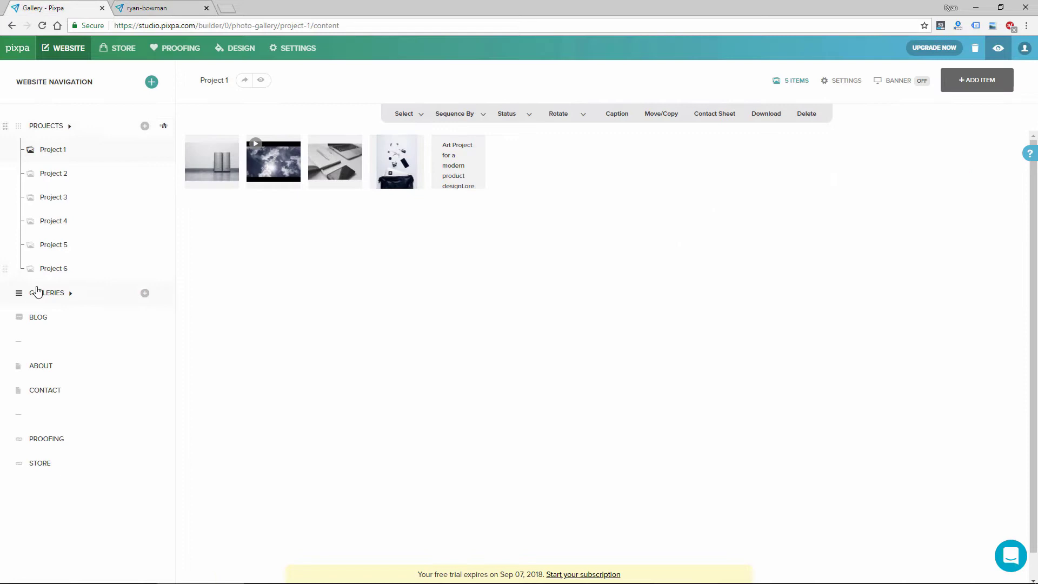
click(18, 295)
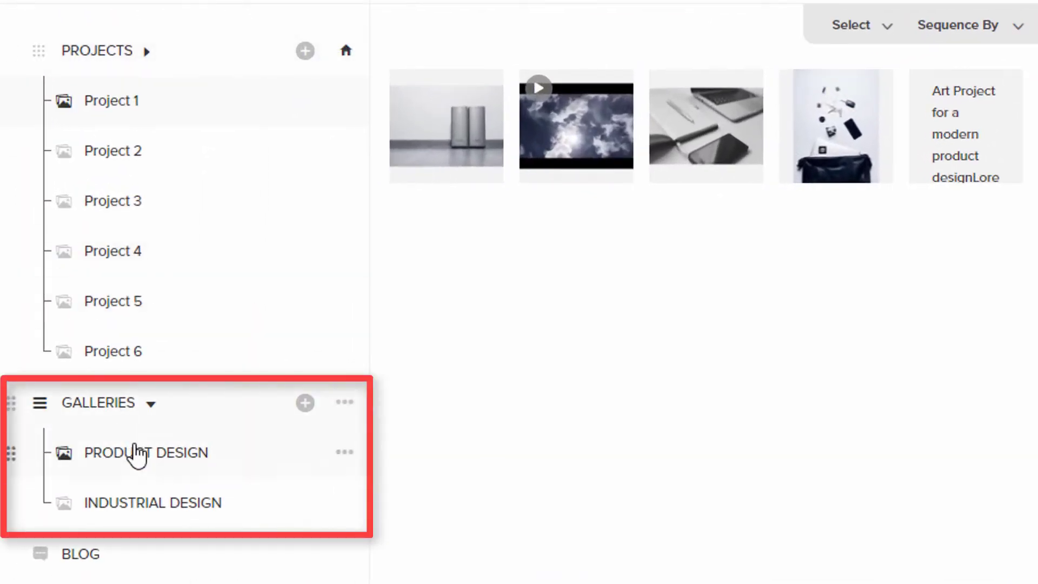
click(138, 456)
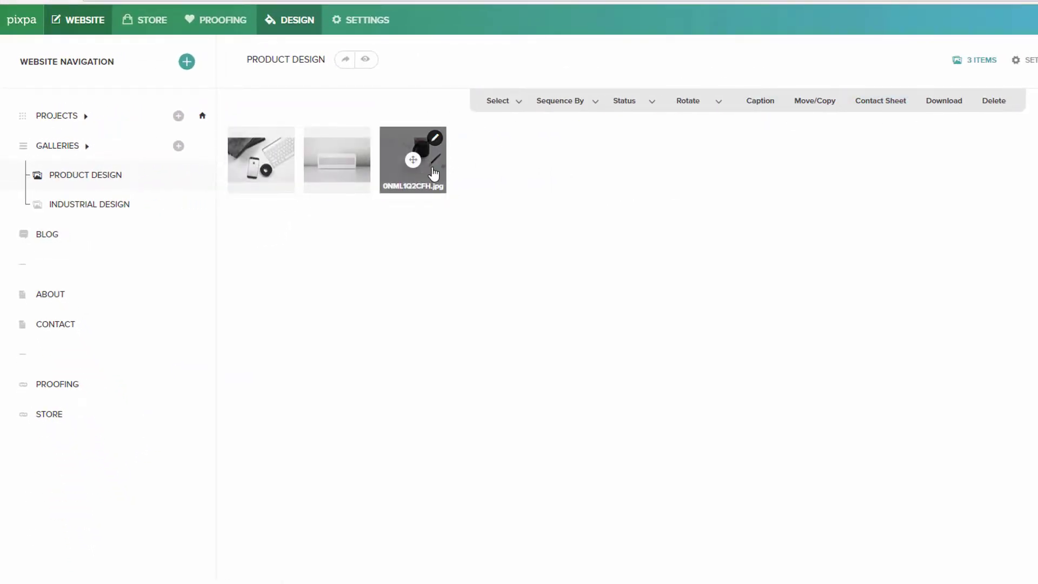
click(598, 107)
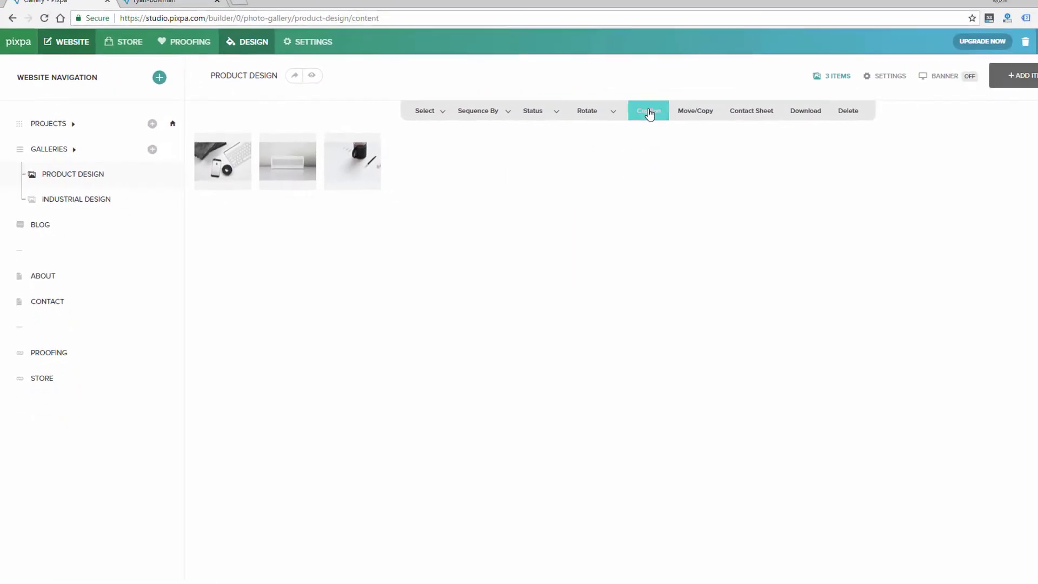
Step: On the live site, open GALLERIES > PRODUCT DESIGN and scroll through its product photos
click(160, 9)
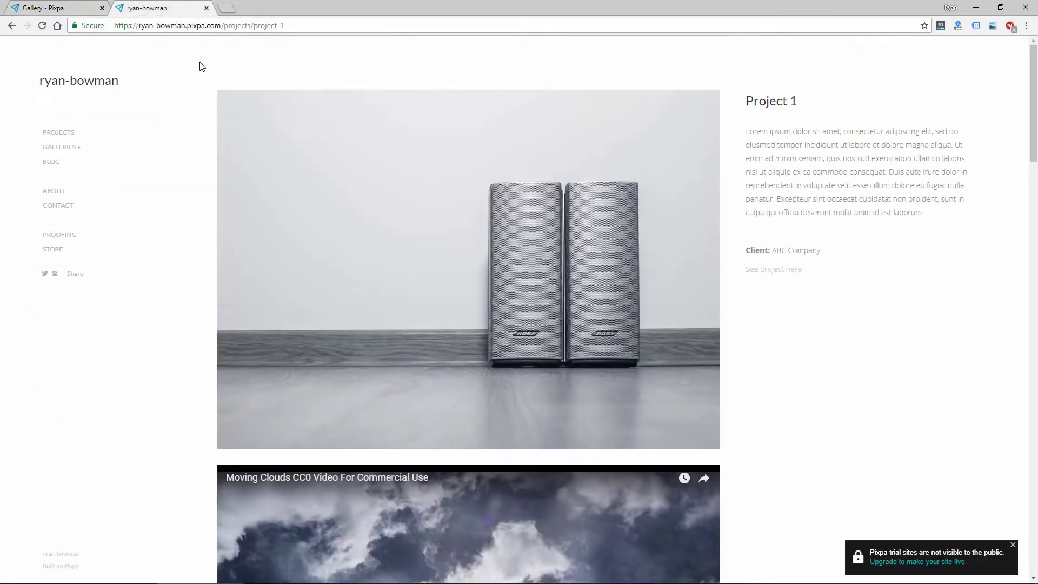
click(59, 152)
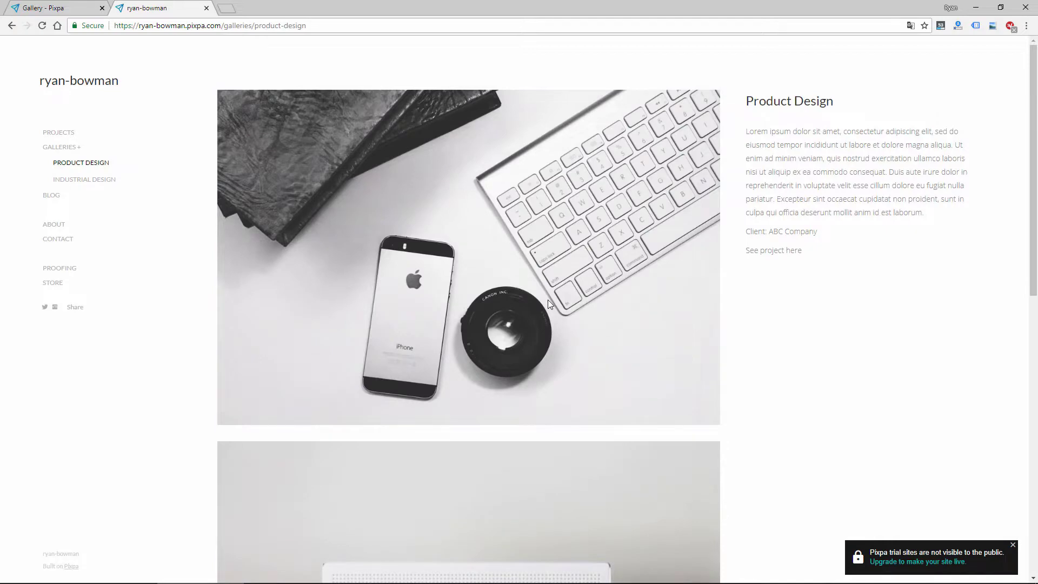
scroll(538, 314, down, 3)
scroll(537, 313, up, 3)
scroll(530, 268, down, 10)
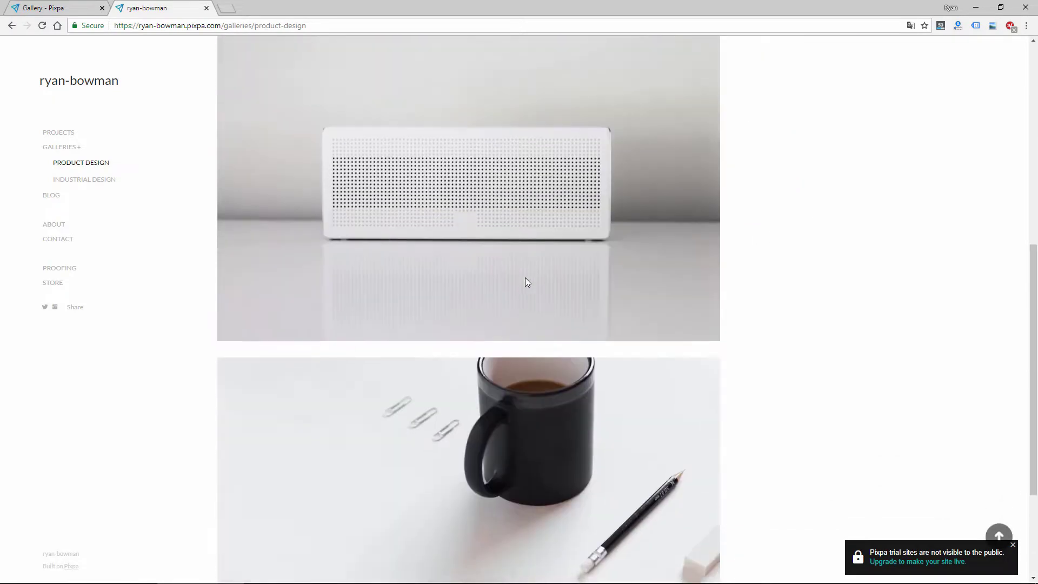
scroll(519, 287, up, 8)
scroll(519, 281, up, 3)
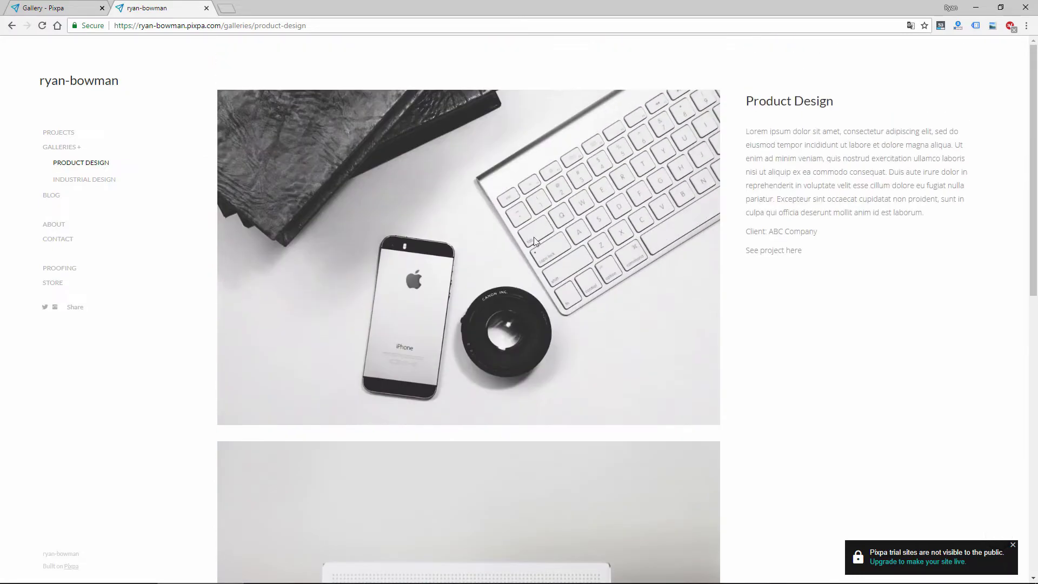
scroll(502, 276, down, 12)
scroll(483, 282, up, 10)
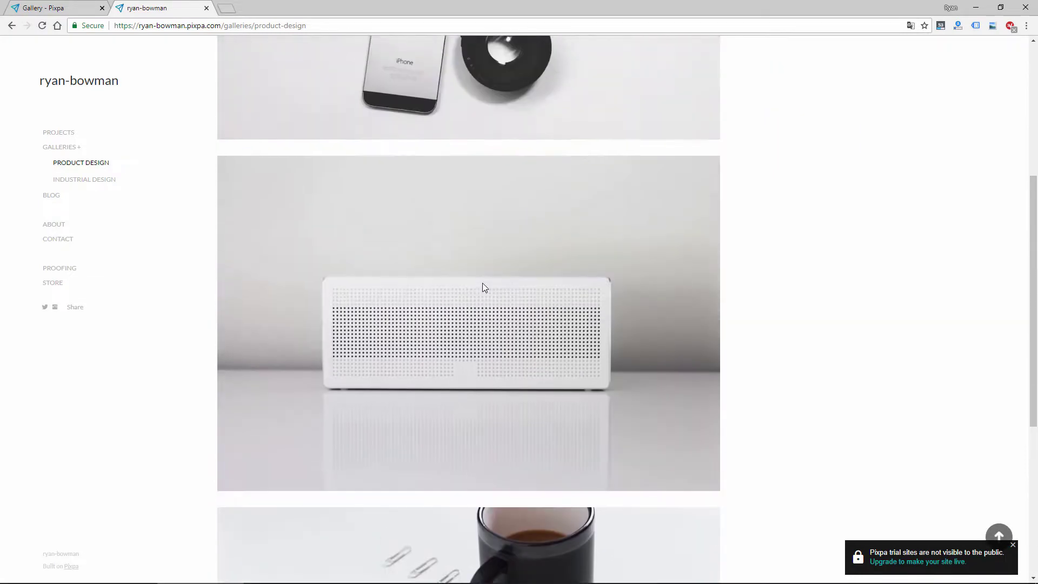
Step: Return to the studio and collapse GALLERIES in Website Navigation
click(59, 4)
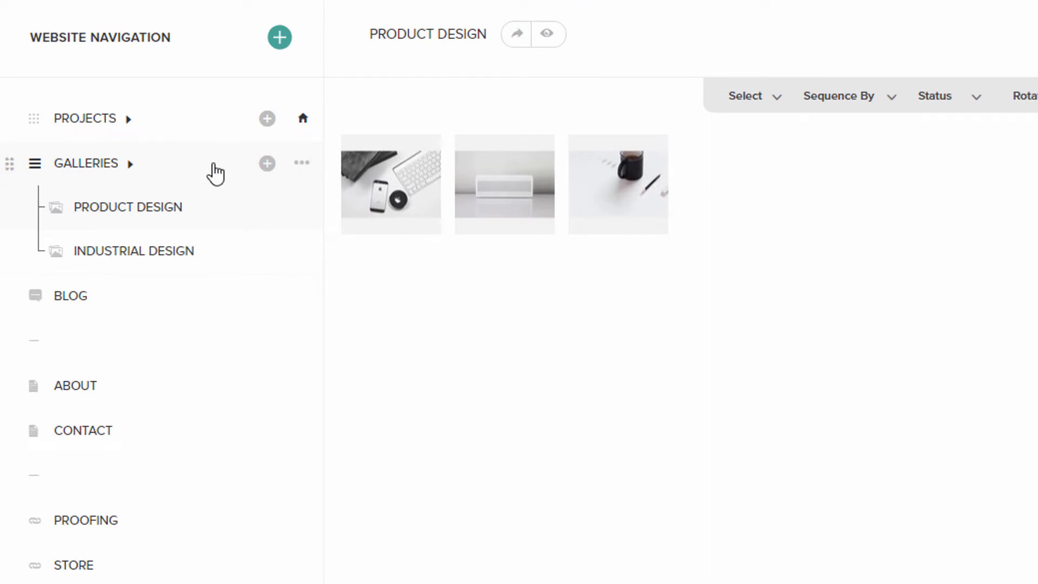
click(43, 168)
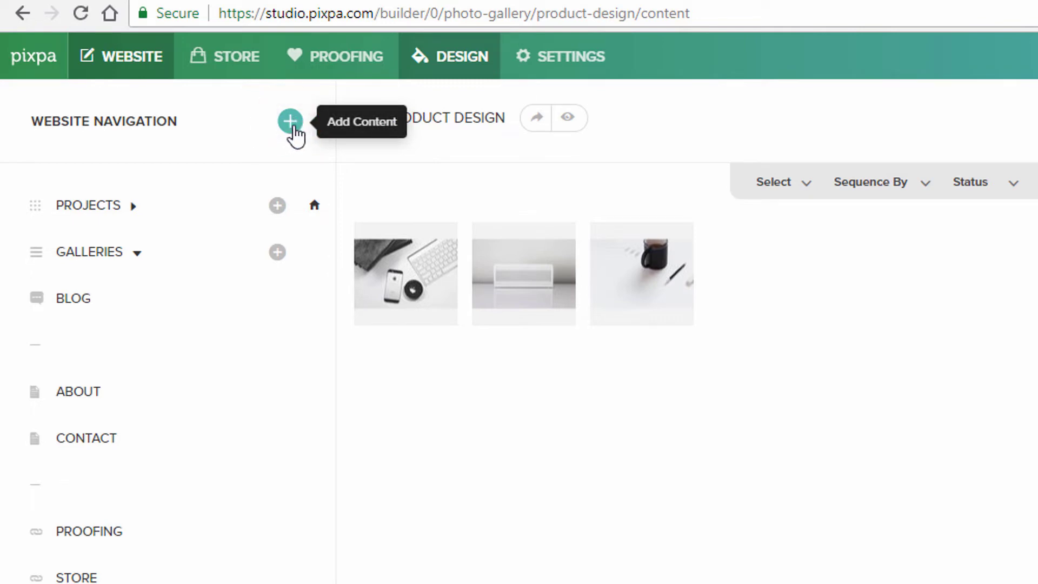
Step: Open Add Content, browse the content types and try the Instagram option
click(290, 122)
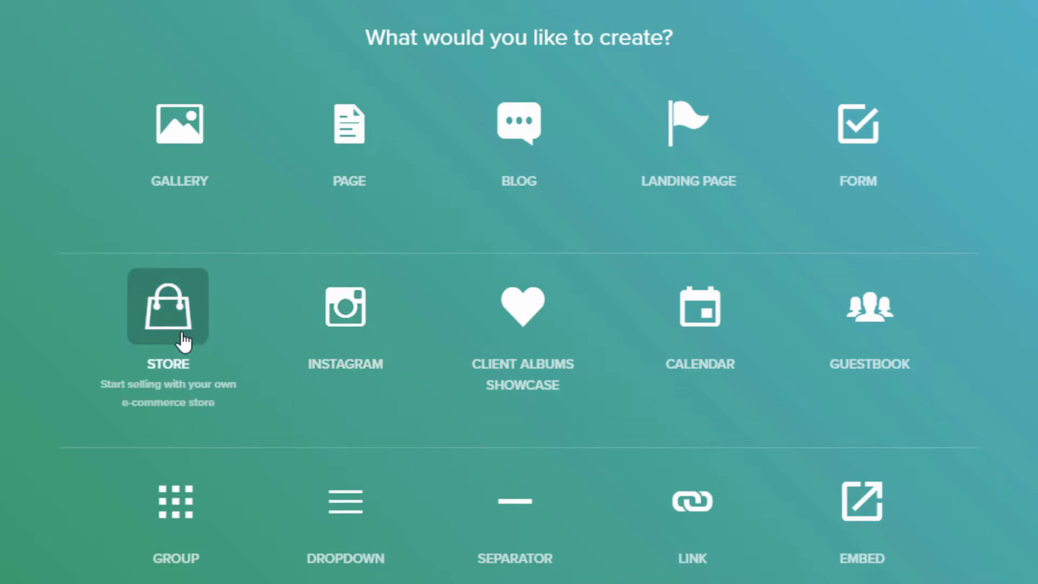
scroll(199, 437, down, 2)
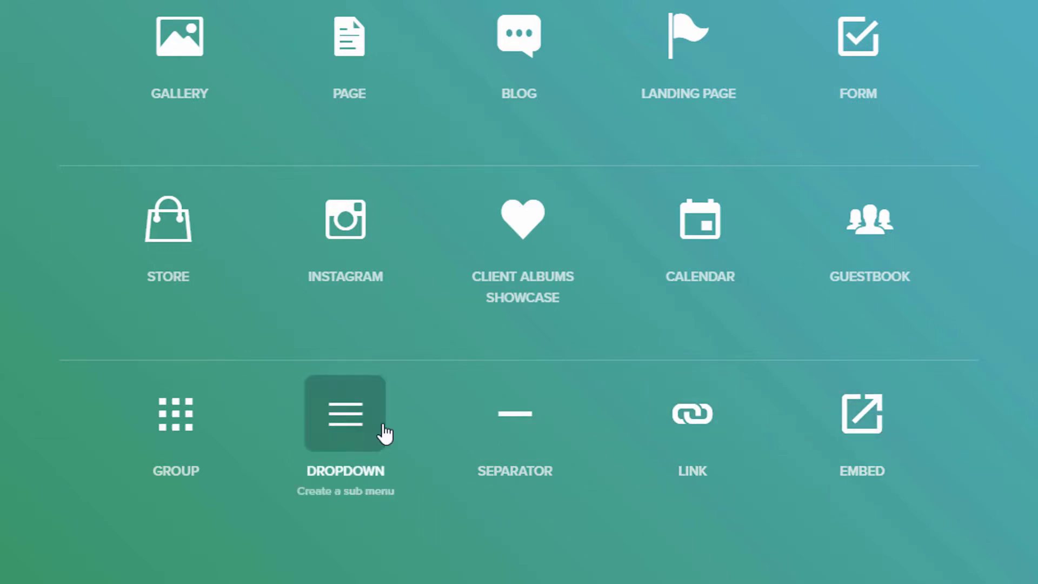
click(355, 238)
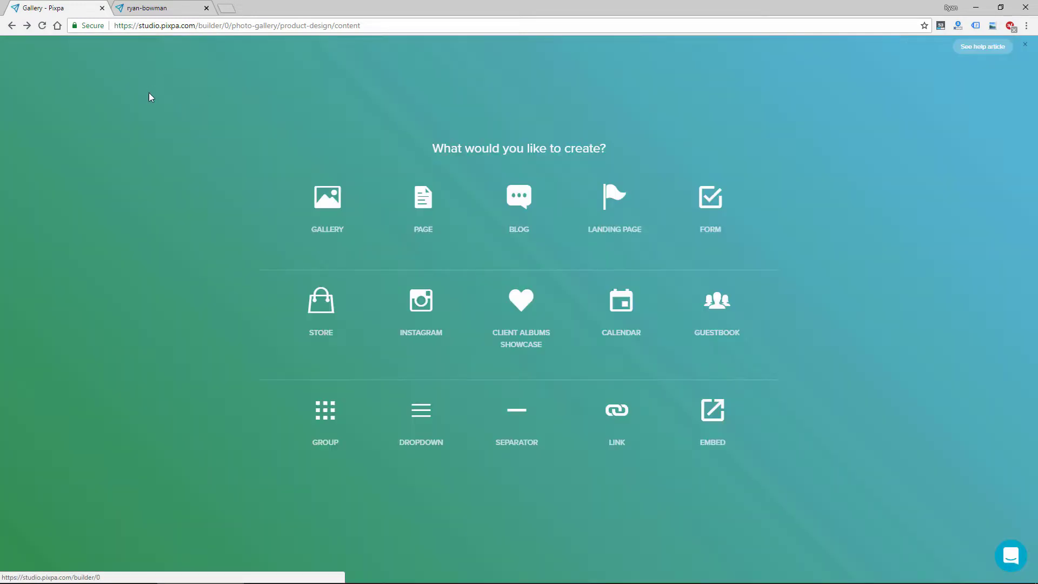
Step: Create a landing page titled 'New Landing' using the Artisan Greens template
click(605, 207)
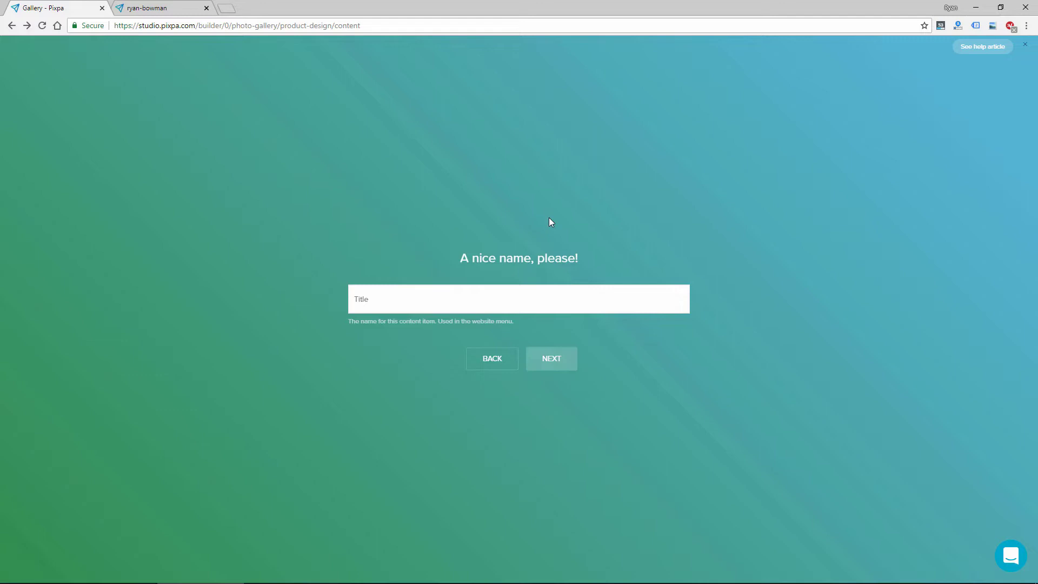
text(New lan)
text(ding)
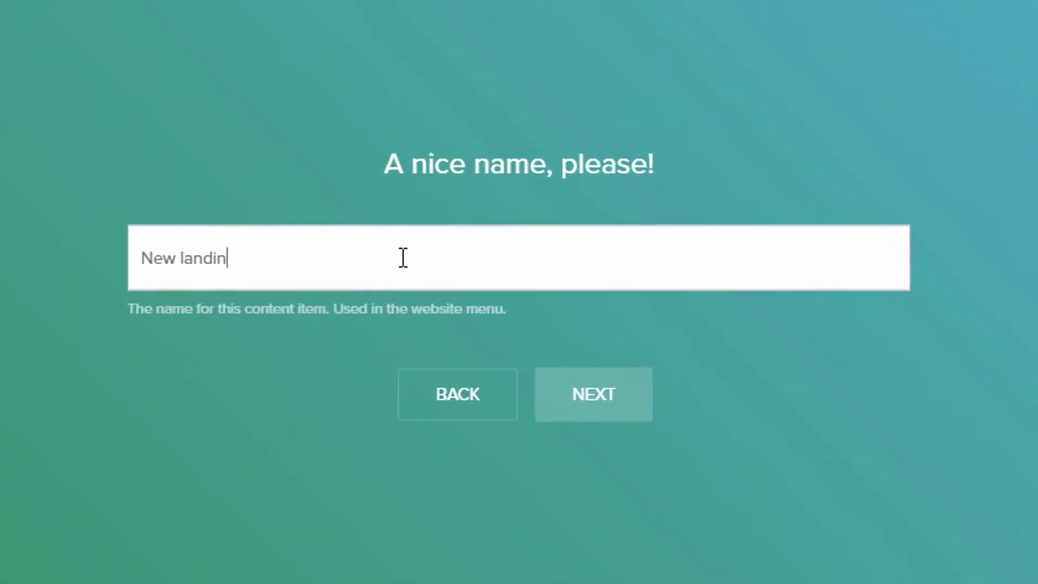
click(594, 414)
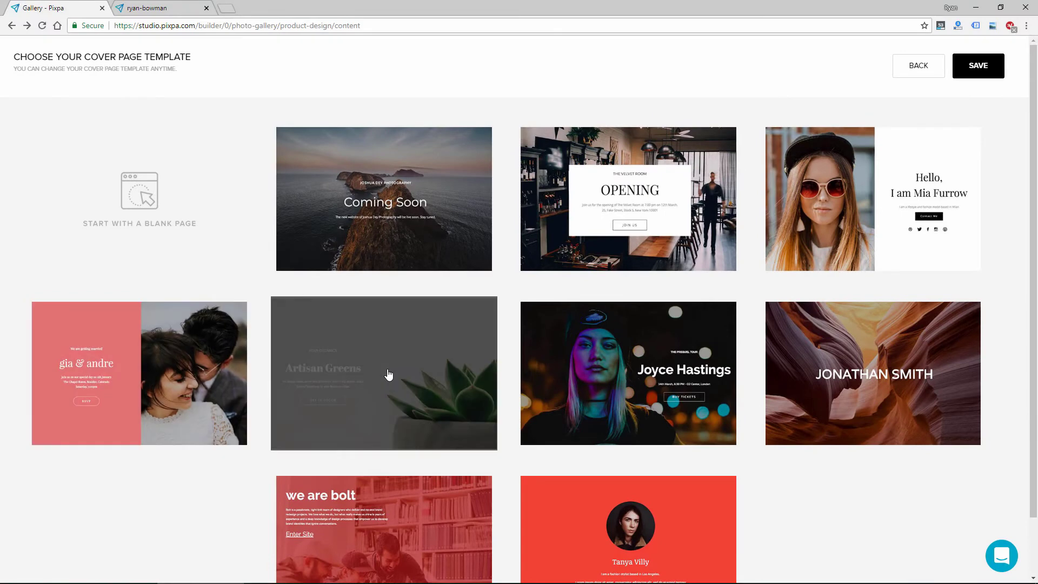
click(334, 392)
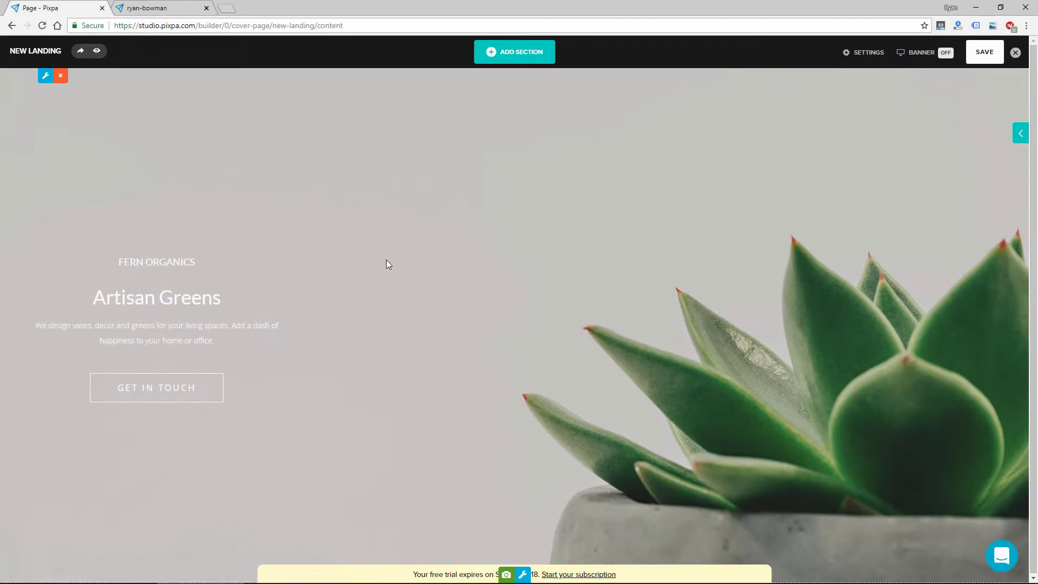
Step: Add an image-left, text-right section with the foggy forest photo to New landing, then close the editor
click(542, 57)
scroll(427, 373, down, 2)
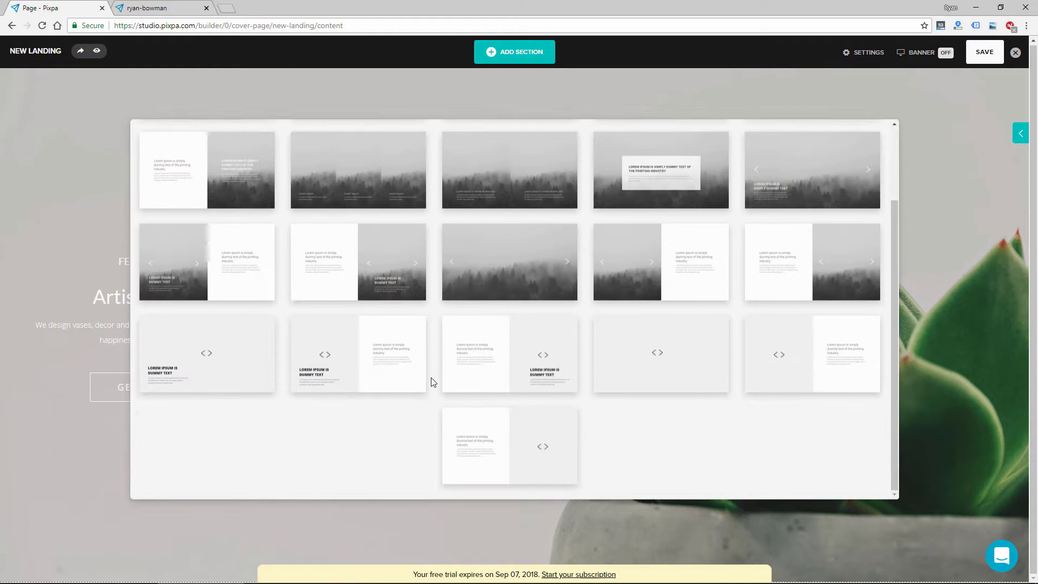
scroll(431, 383, up, 2)
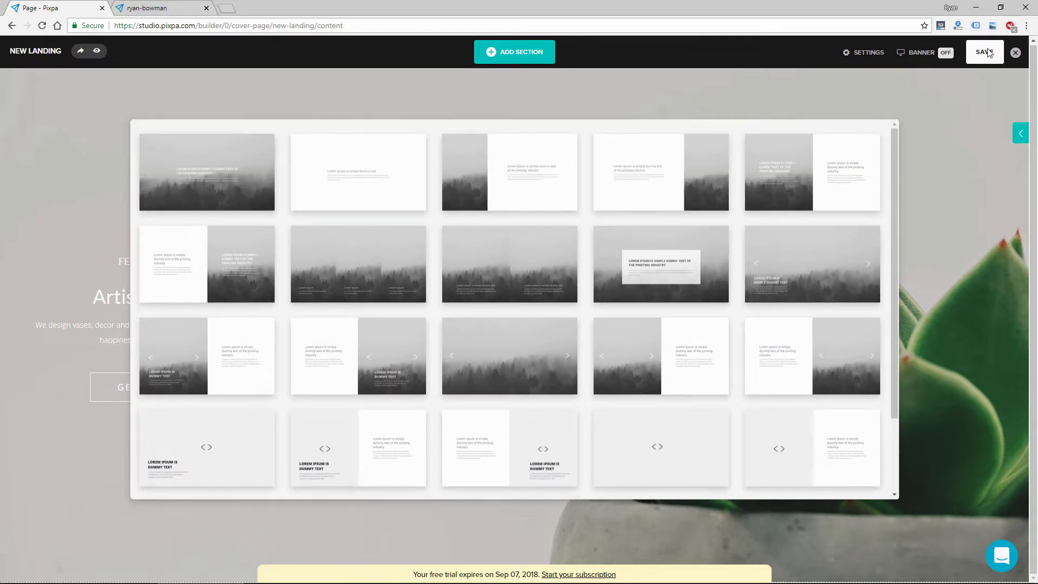
click(550, 169)
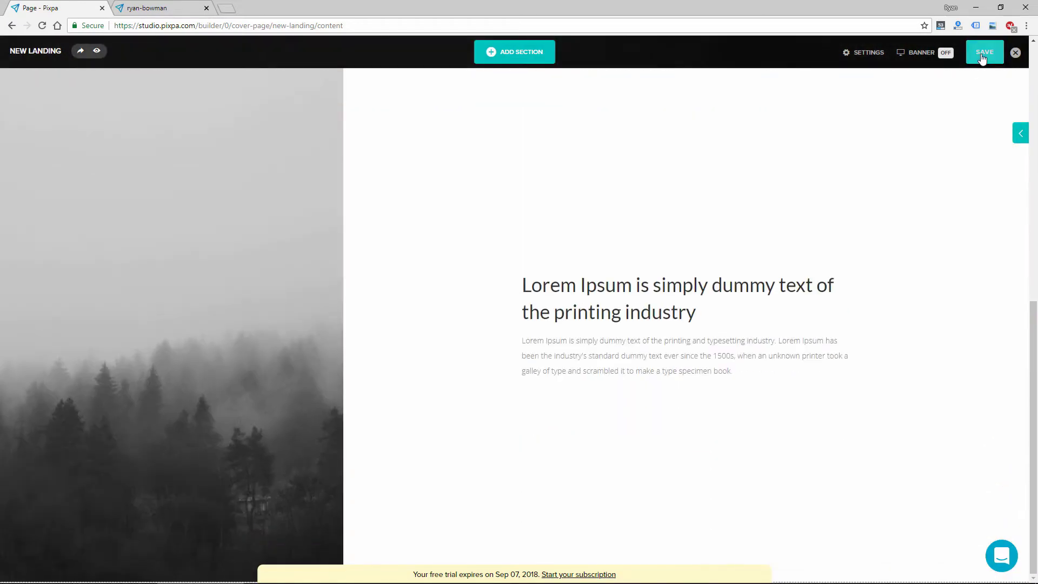
click(981, 58)
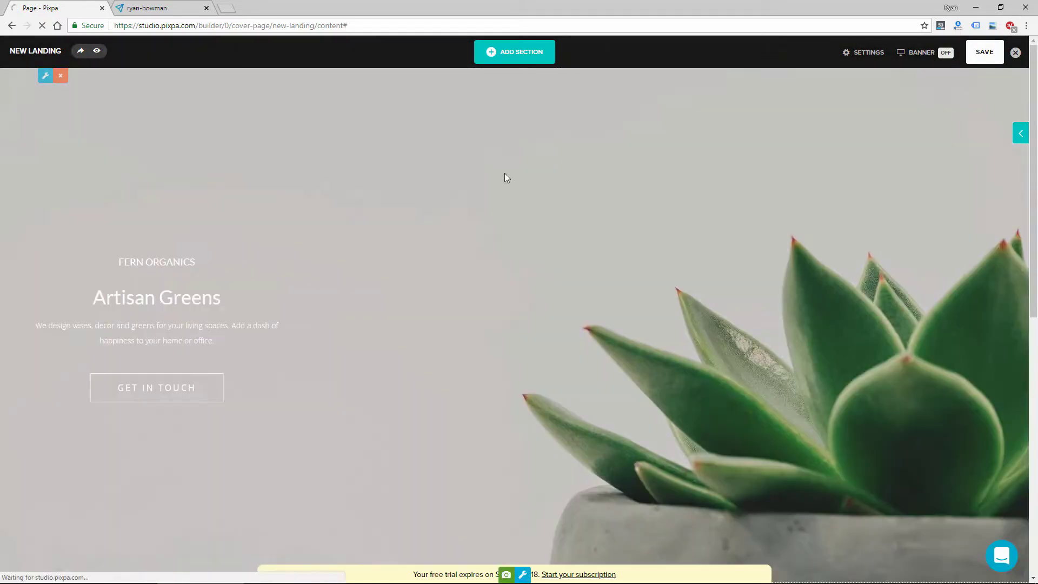
click(1015, 52)
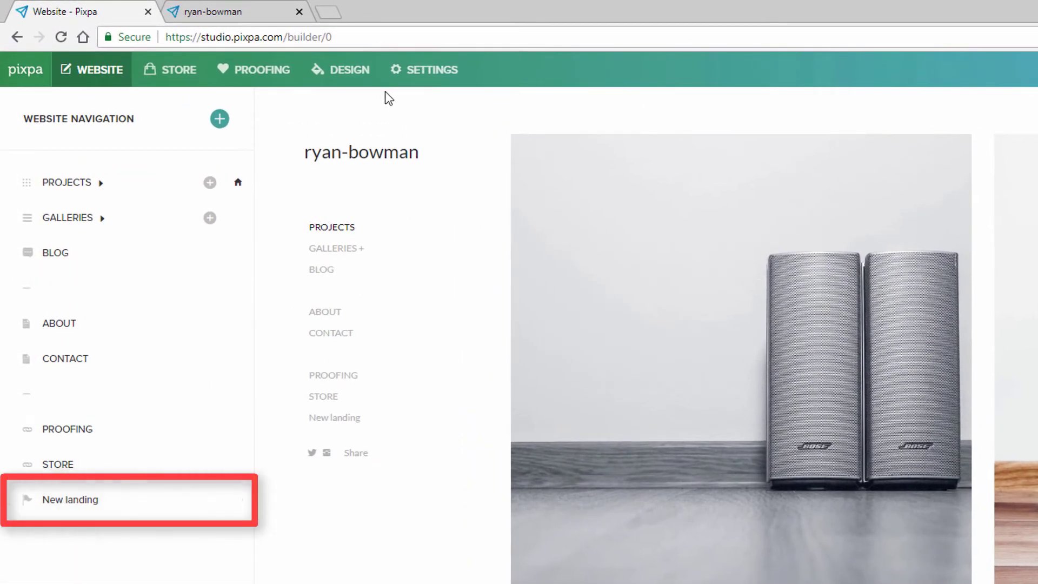
Step: Reload the live ryan-bowman site and view the New landing page with its forest section
click(219, 11)
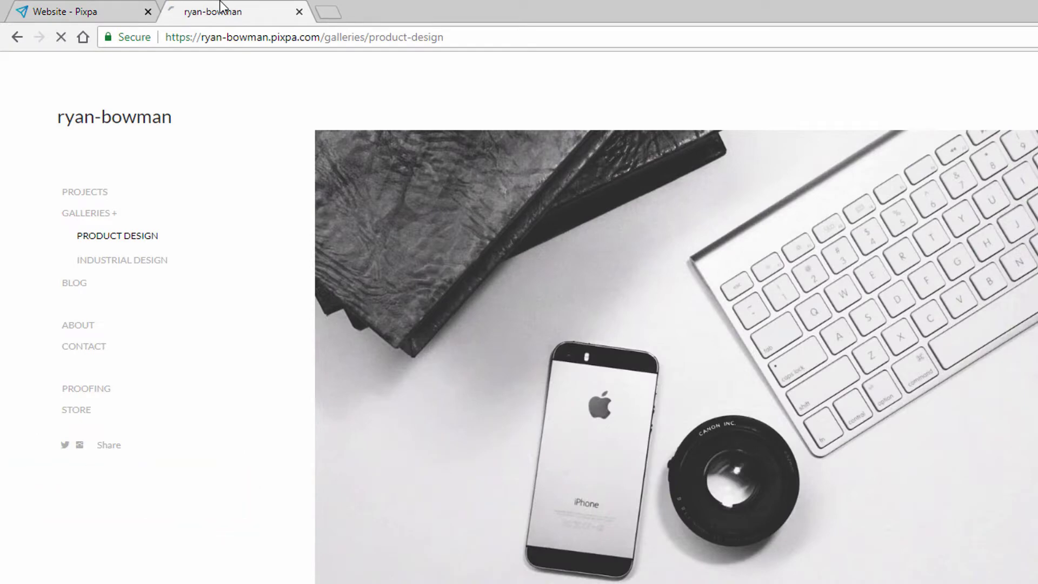
key(F5)
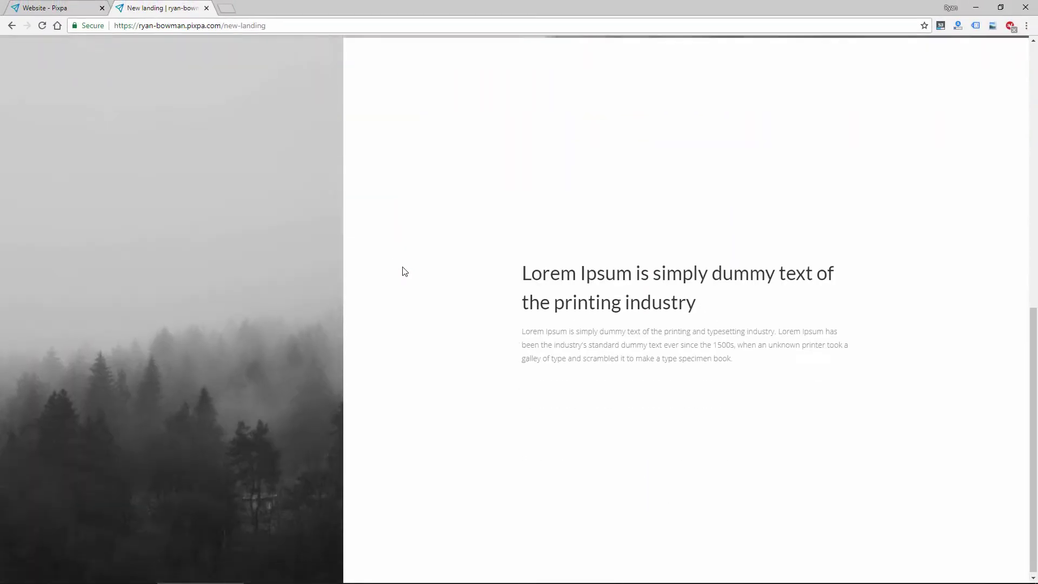
scroll(399, 267, up, 10)
Step: Add a Gallery page named New Gallery to the navigation, leaving it without content
click(57, 6)
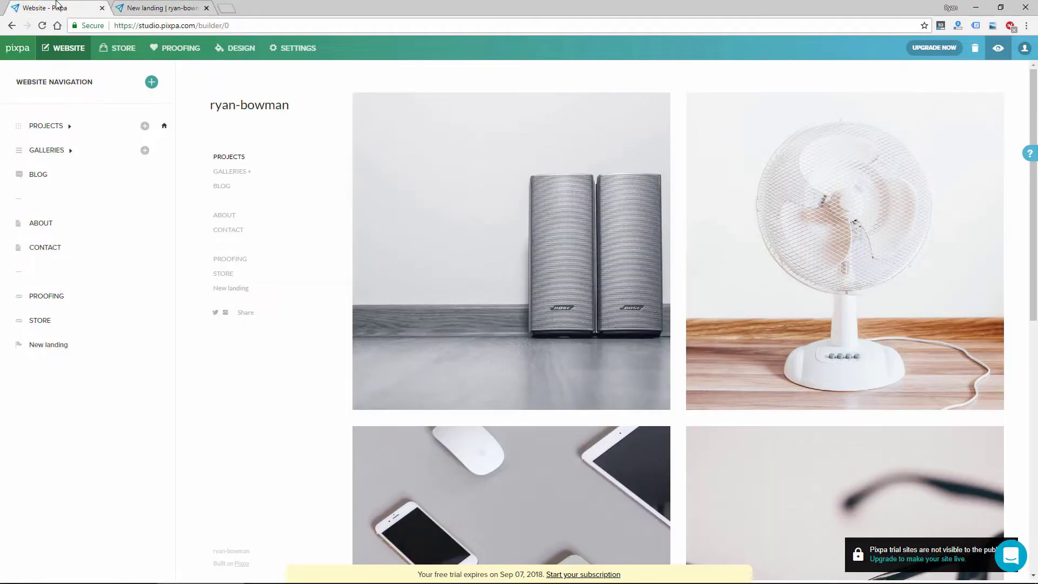
click(151, 84)
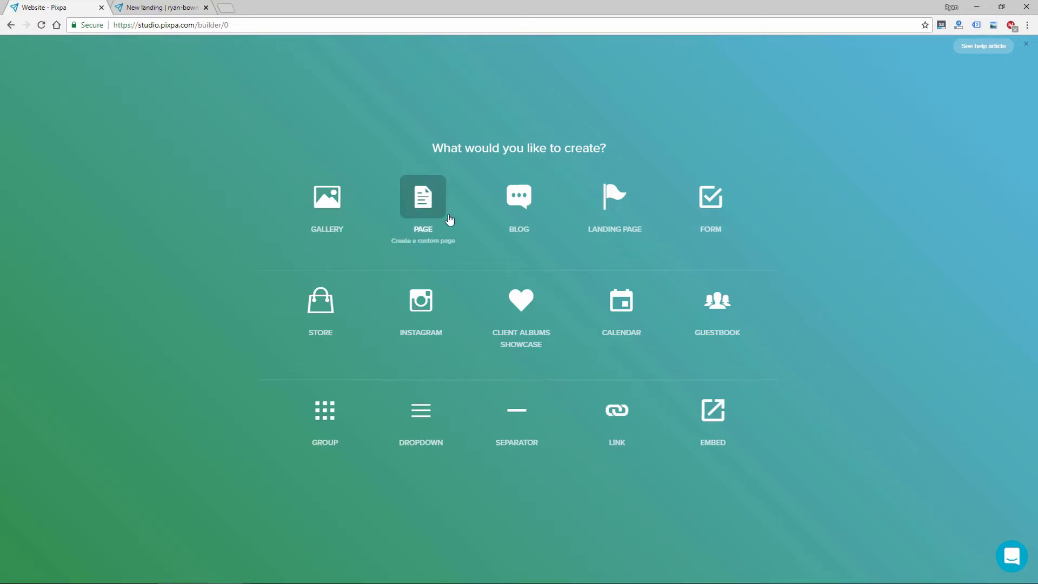
click(348, 208)
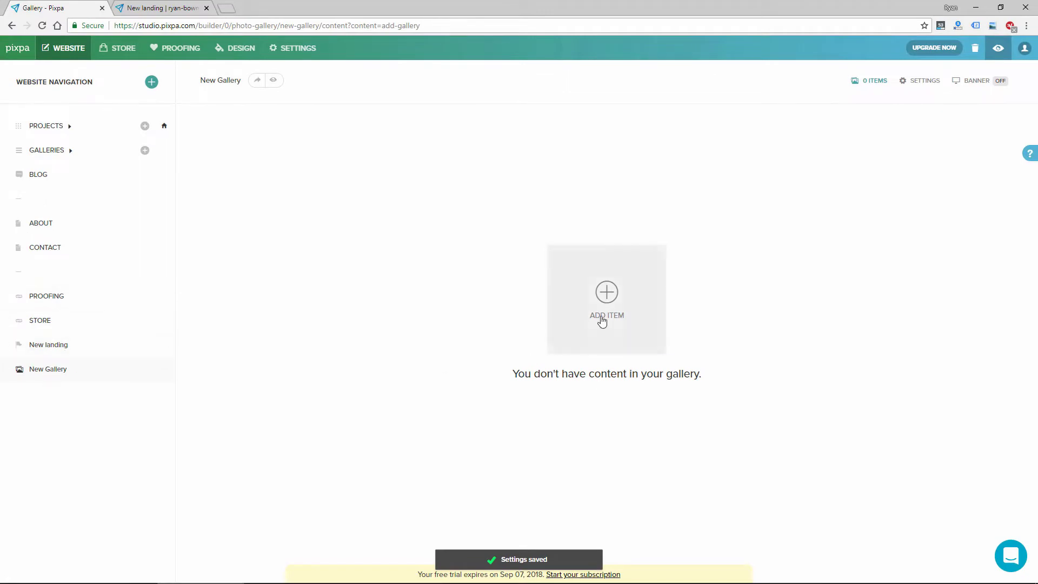
click(602, 321)
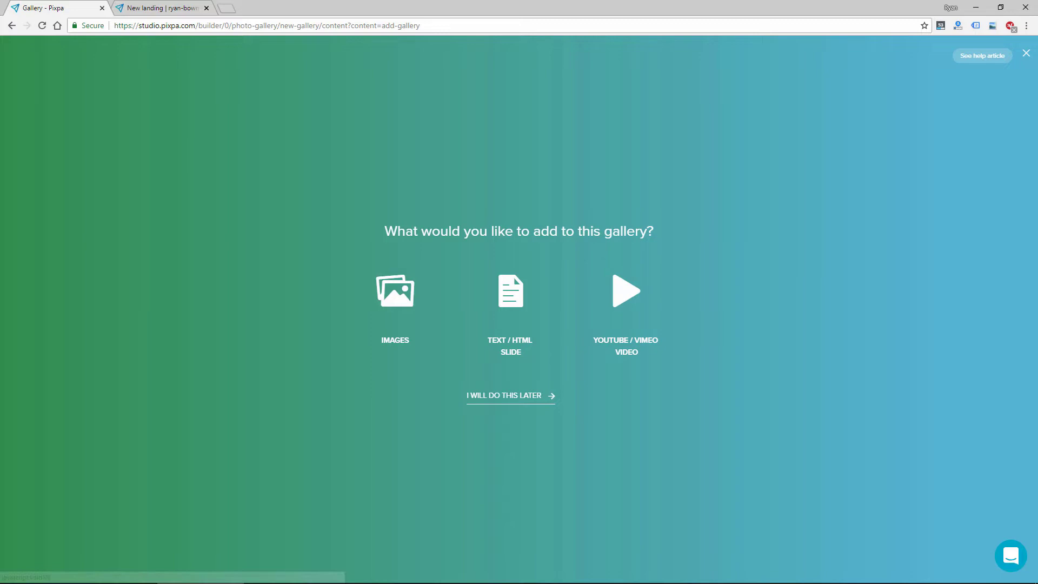
click(1026, 55)
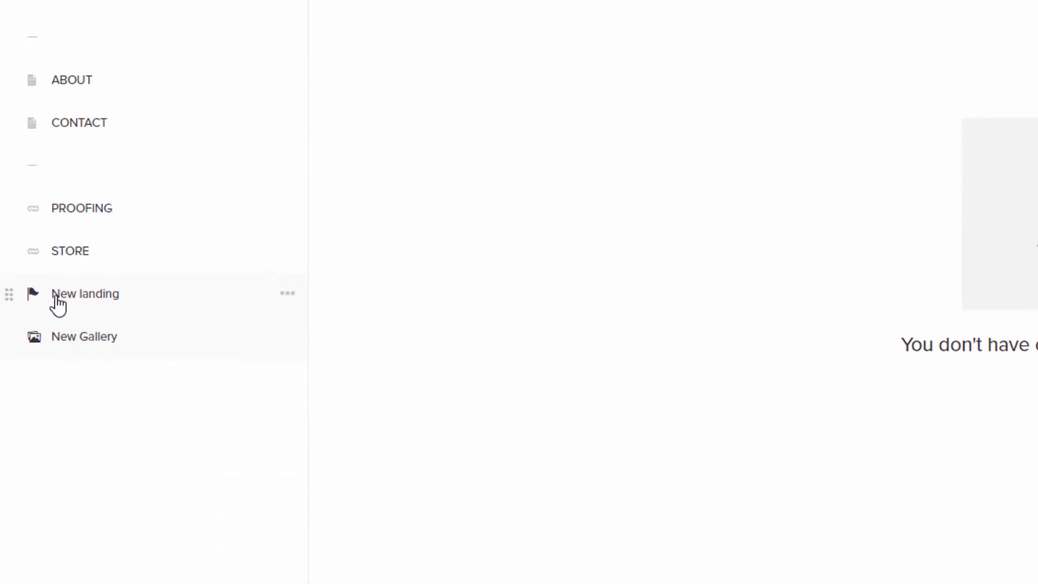
Step: Delete the New landing page from its row options and confirm the deletion
click(287, 294)
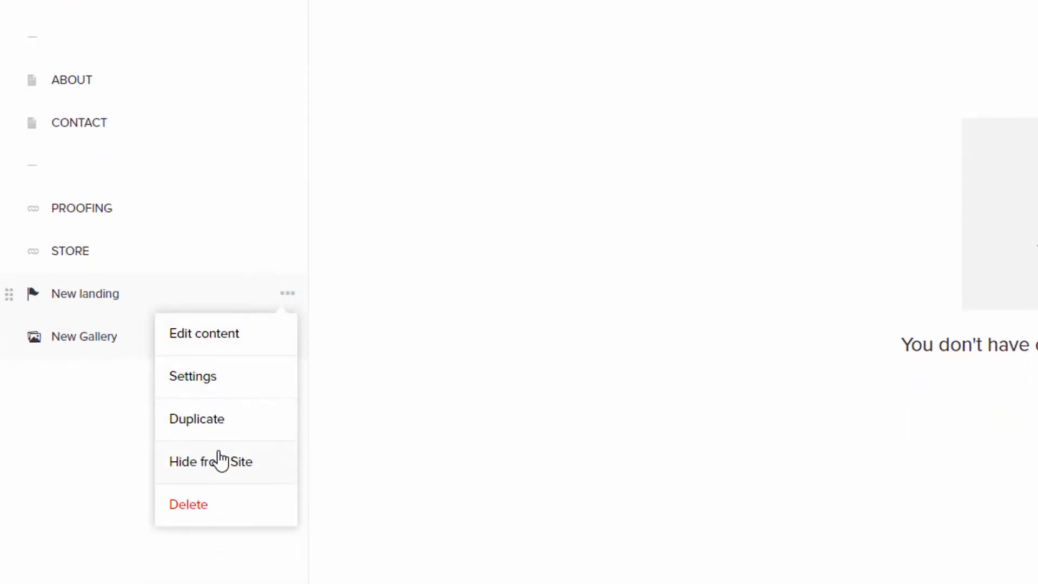
click(188, 504)
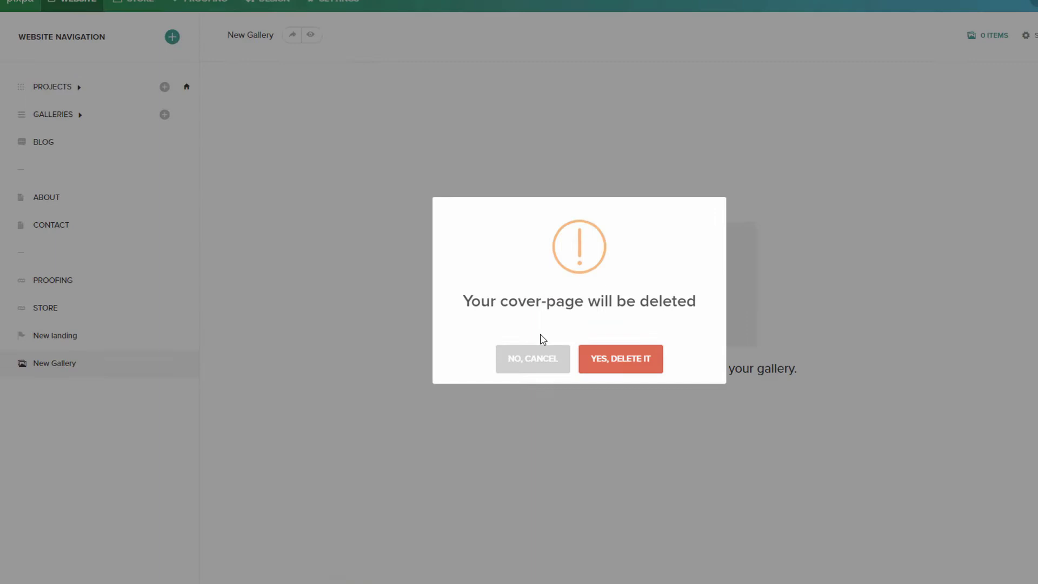
click(526, 367)
click(507, 371)
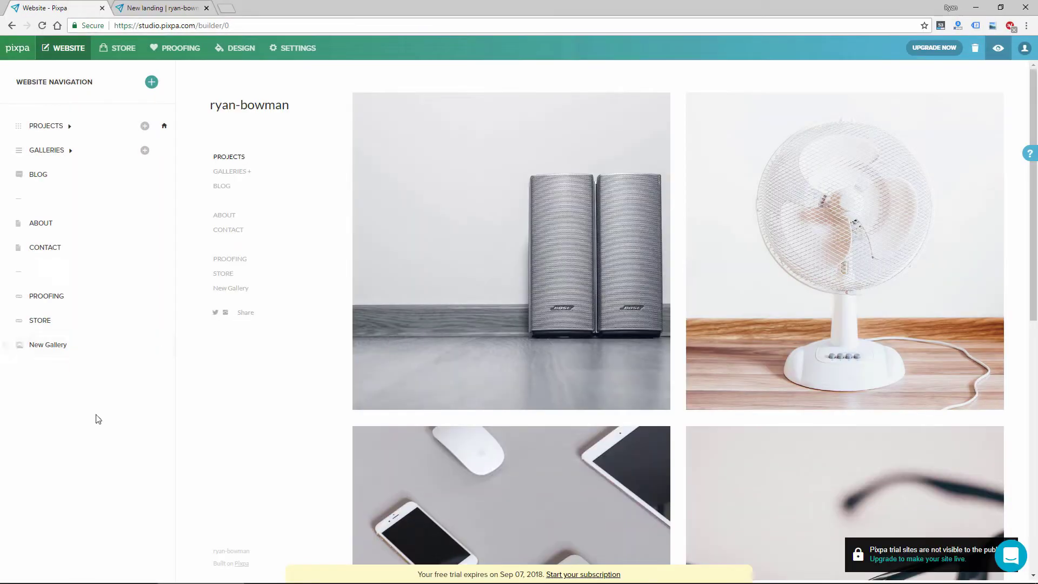
Step: Open the ABOUT page in the content editor, showing its 'Hi, I am Chris' intro section
mouse_move(46, 225)
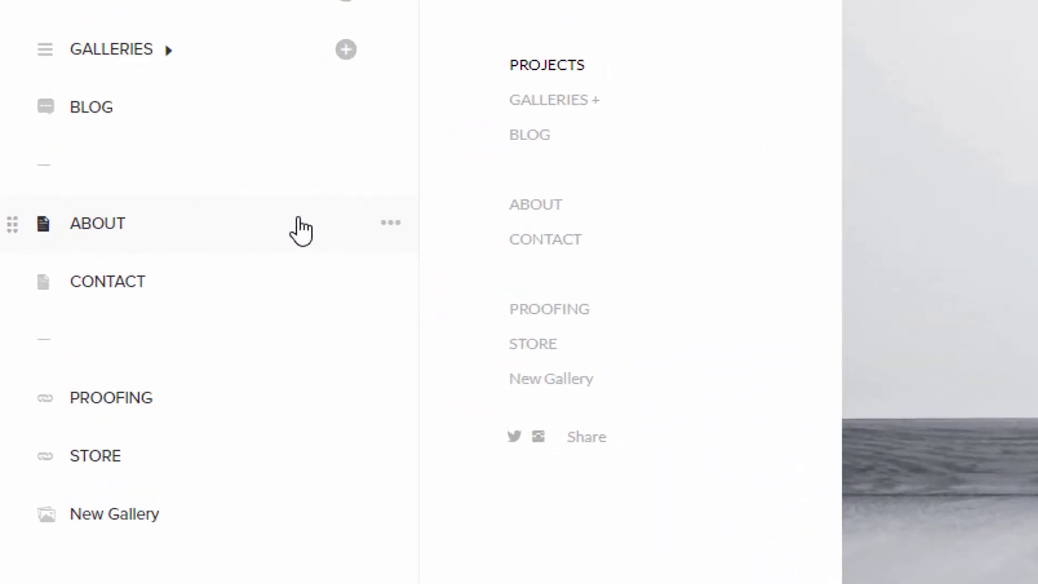
click(384, 232)
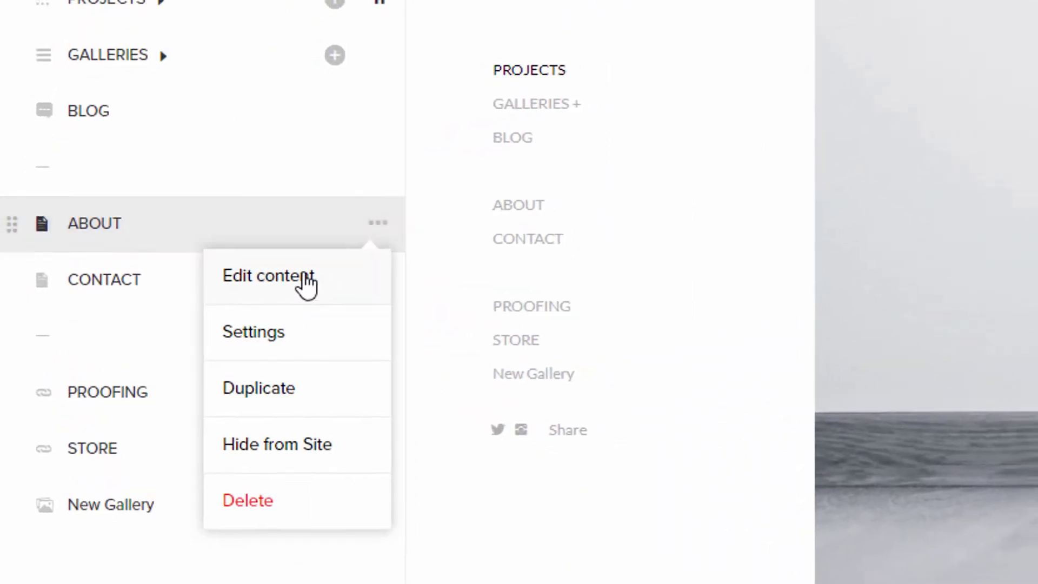
click(314, 280)
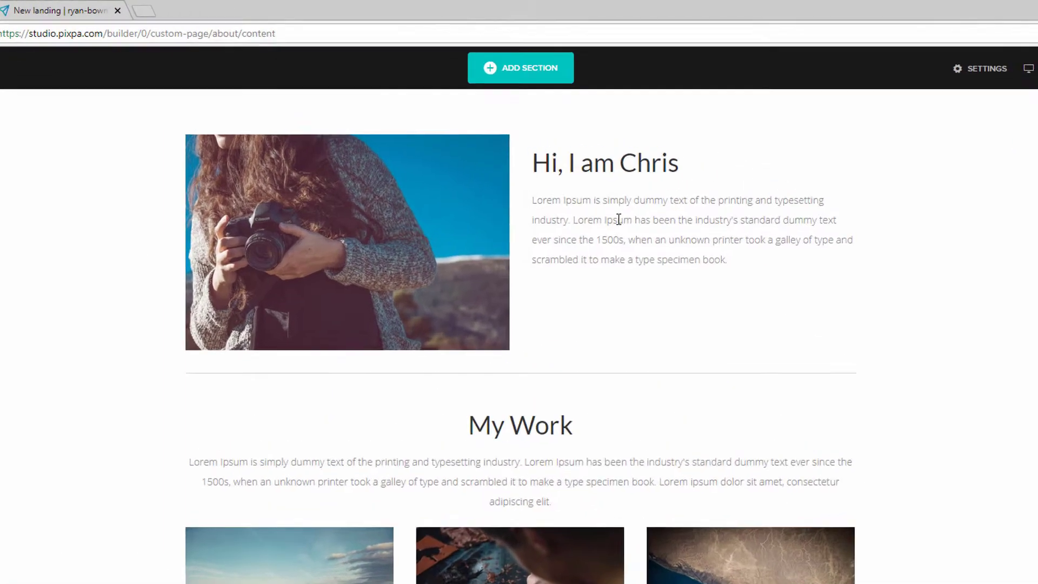
mouse_move(619, 219)
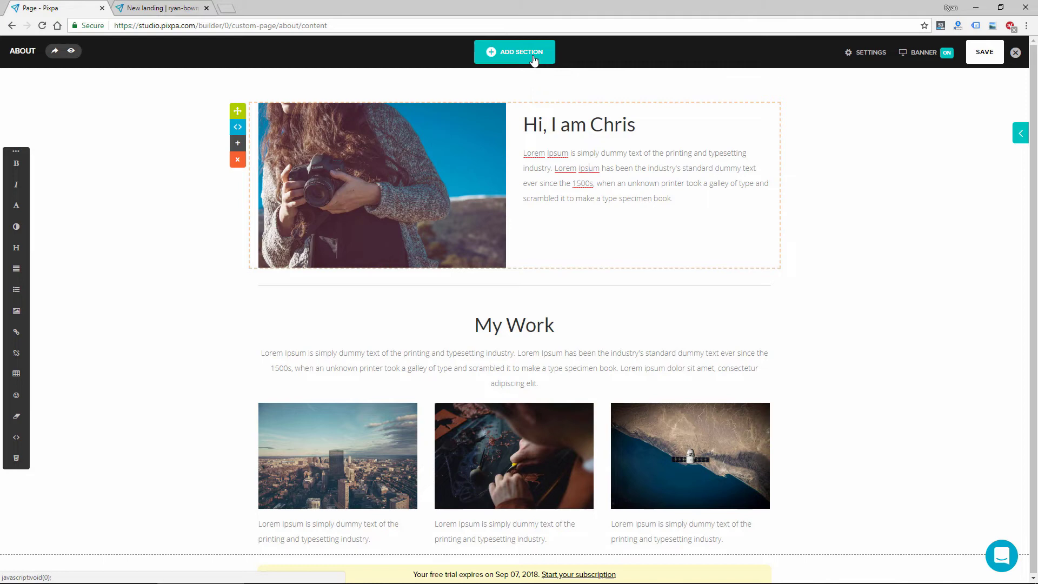
Step: View the intro section's HTML without changes, drag the section lower, and save the About page
click(239, 129)
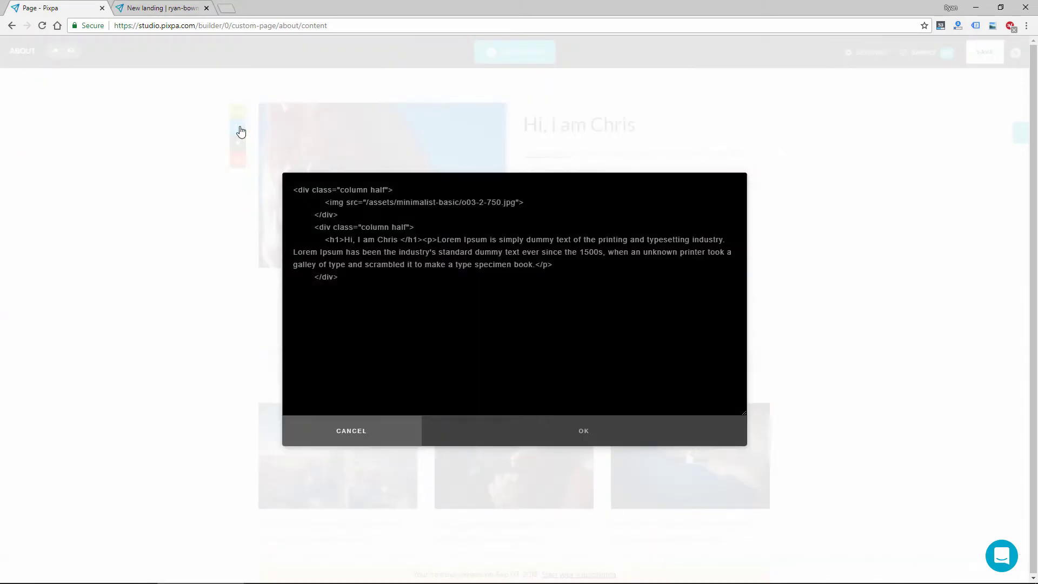
click(371, 442)
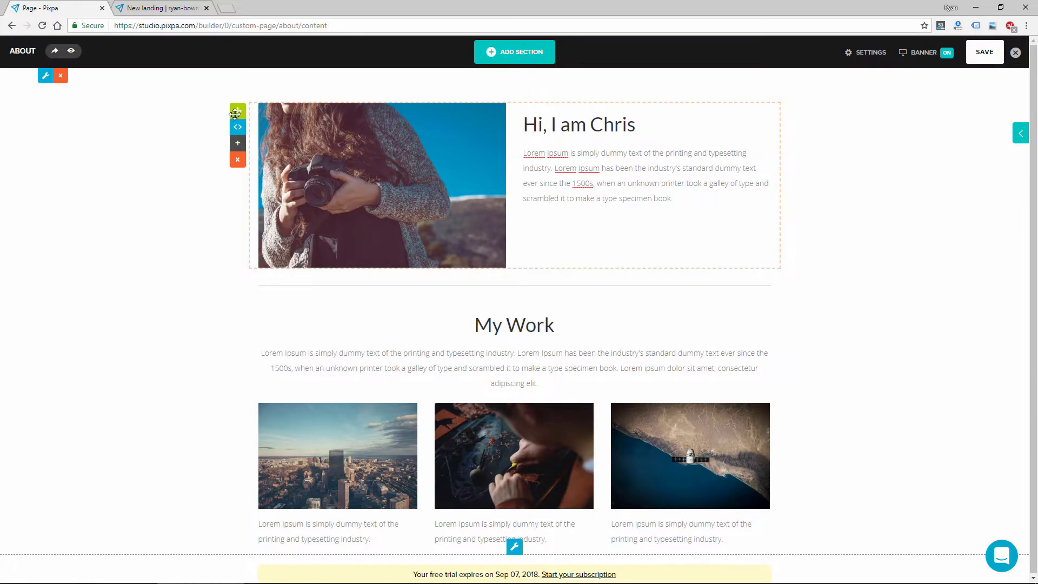
drag(235, 113, 236, 186)
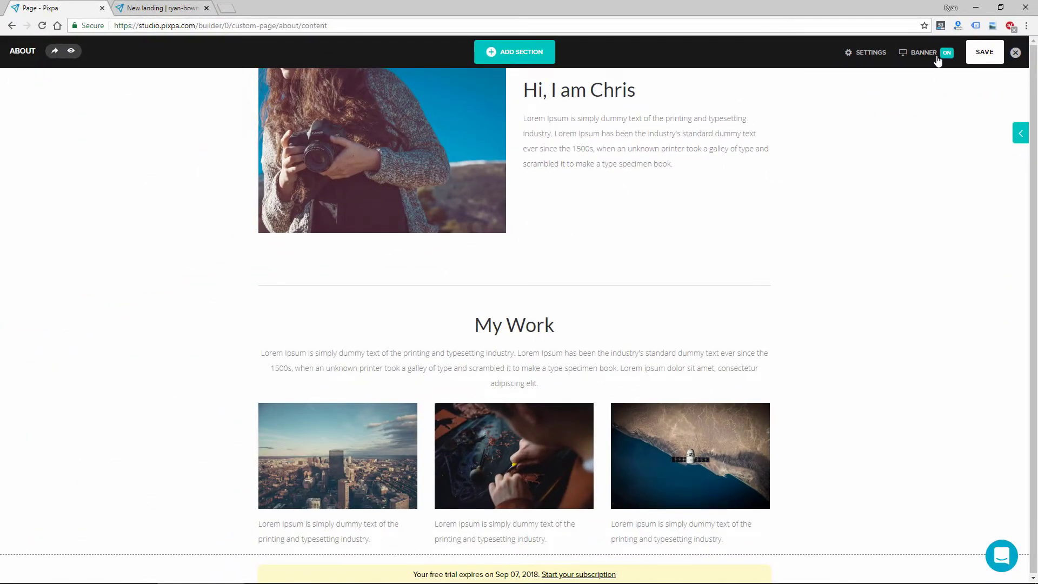
click(982, 61)
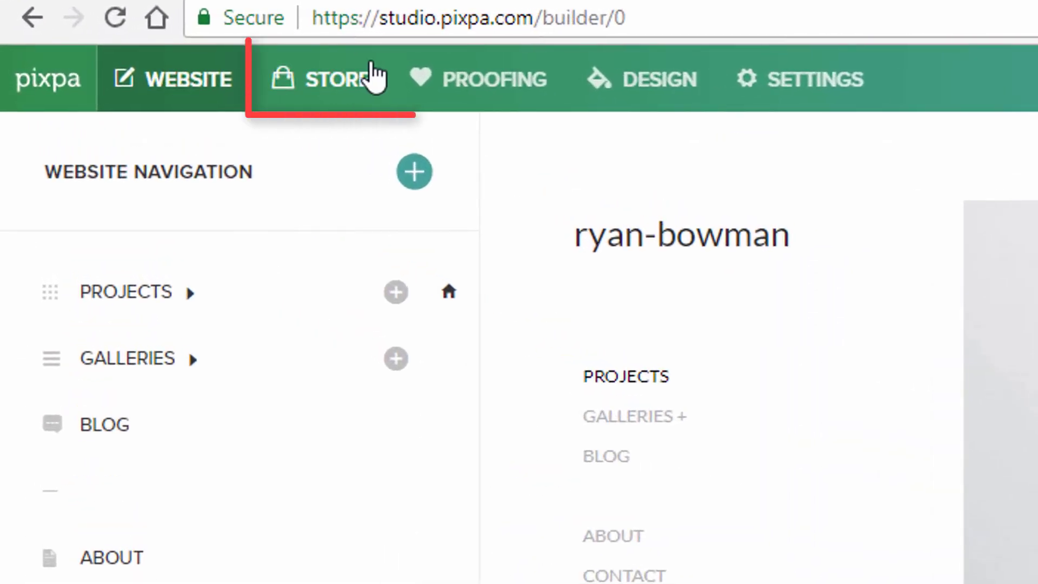
Step: Open the Store dashboard showing 0 orders, $0 revenue, 0 customers and 2 products
click(123, 49)
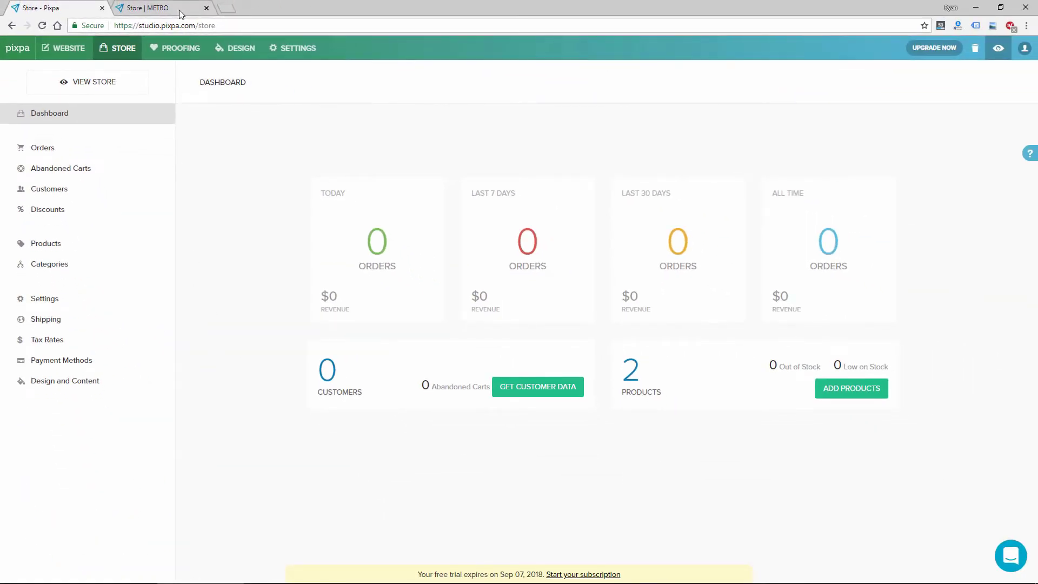
Step: Open the Inhale Exhale Vivid Notebook on the live store and add it to the cart
click(178, 10)
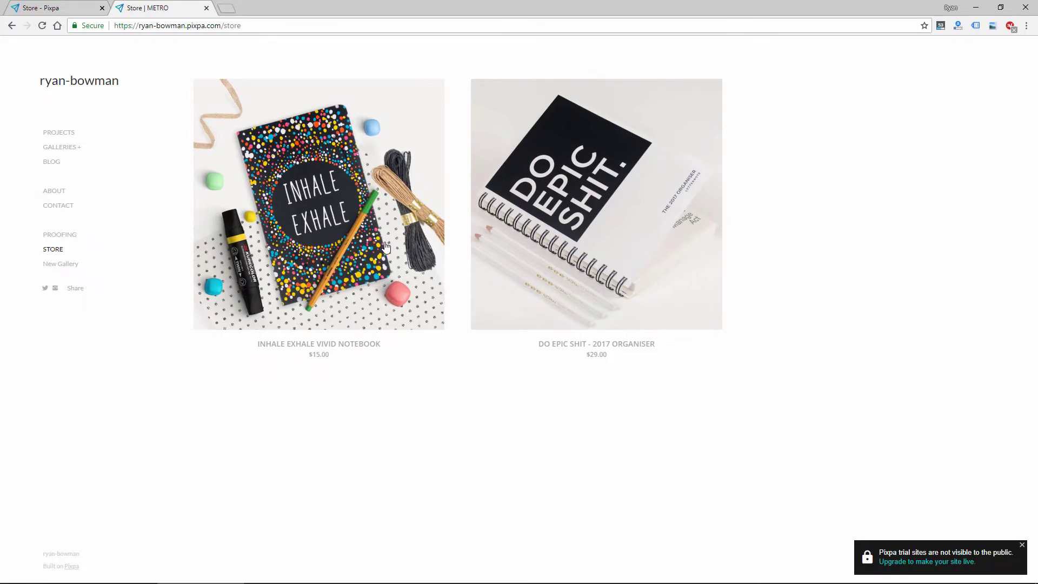
click(311, 294)
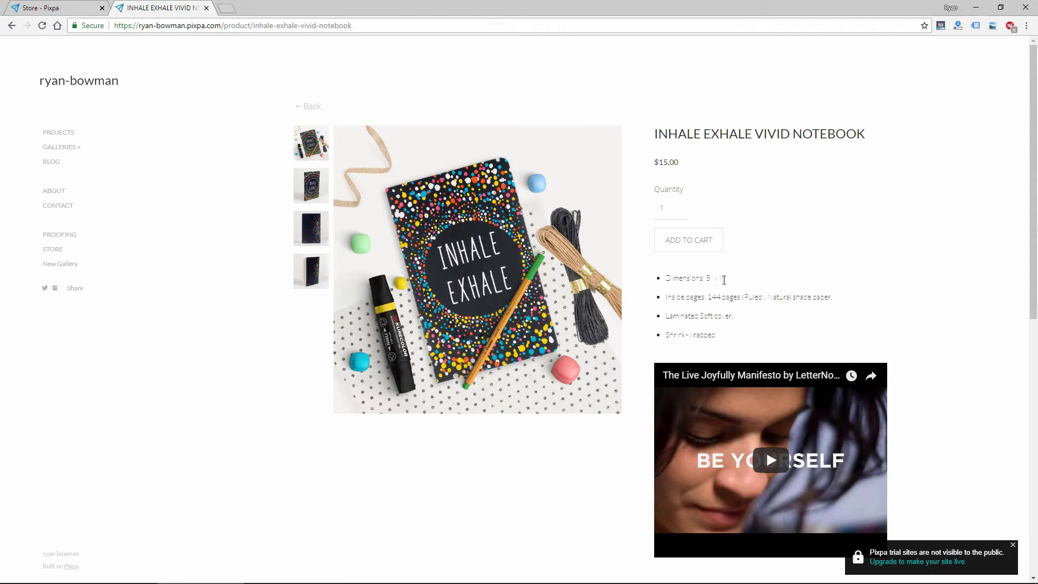
scroll(723, 294, down, 4)
scroll(723, 297, up, 2)
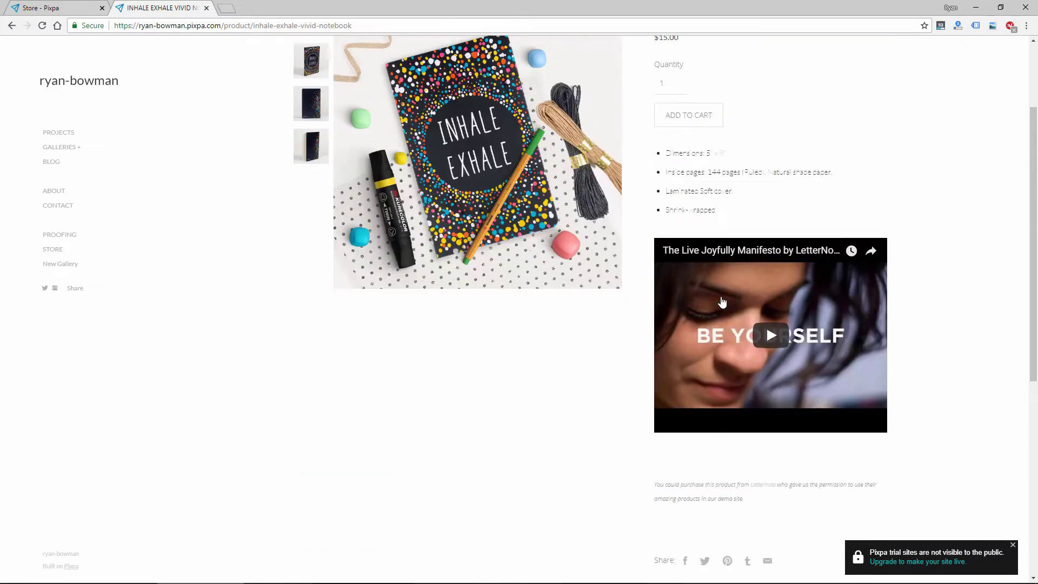
scroll(722, 301, up, 3)
click(689, 240)
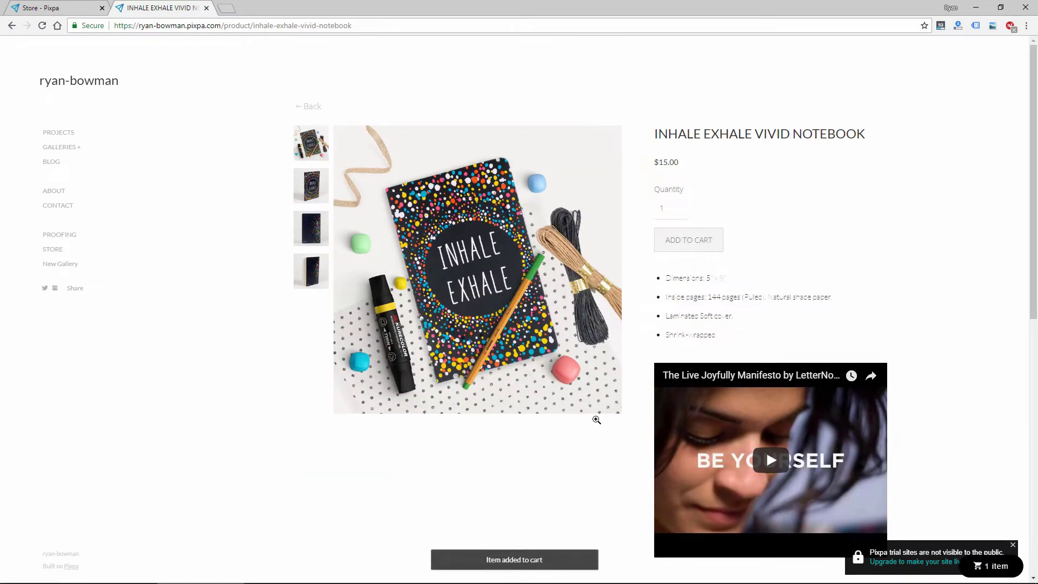
Step: Dismiss the trial notice, open the cart holding 1 item at $15, and attempt checkout
scroll(766, 341, down, 3)
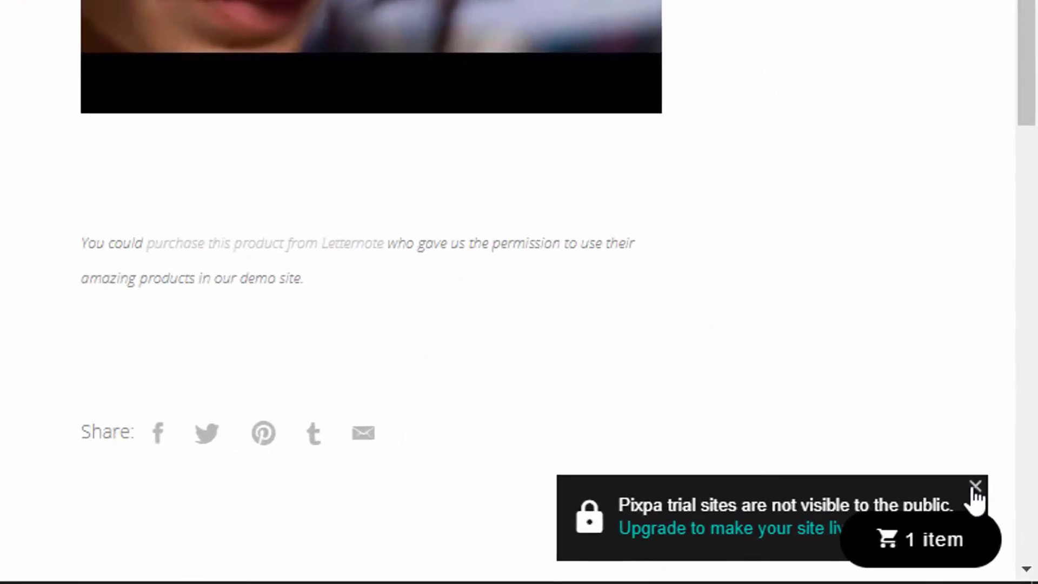
click(974, 488)
click(922, 543)
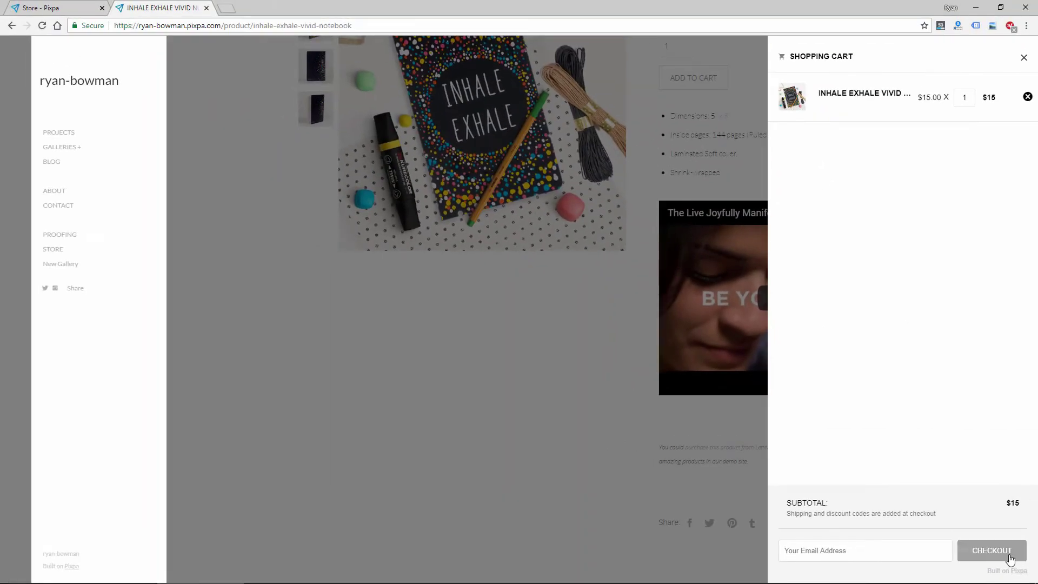
click(968, 513)
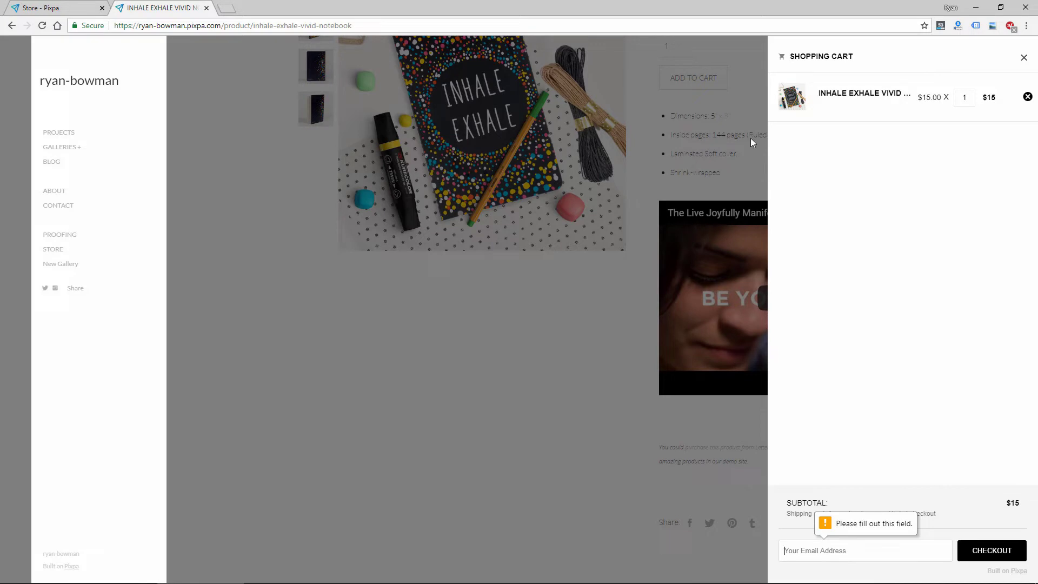
Step: Browse the store's Orders, Discounts, Products, Categories and Settings, ending on Shipping's Free rate
click(54, 7)
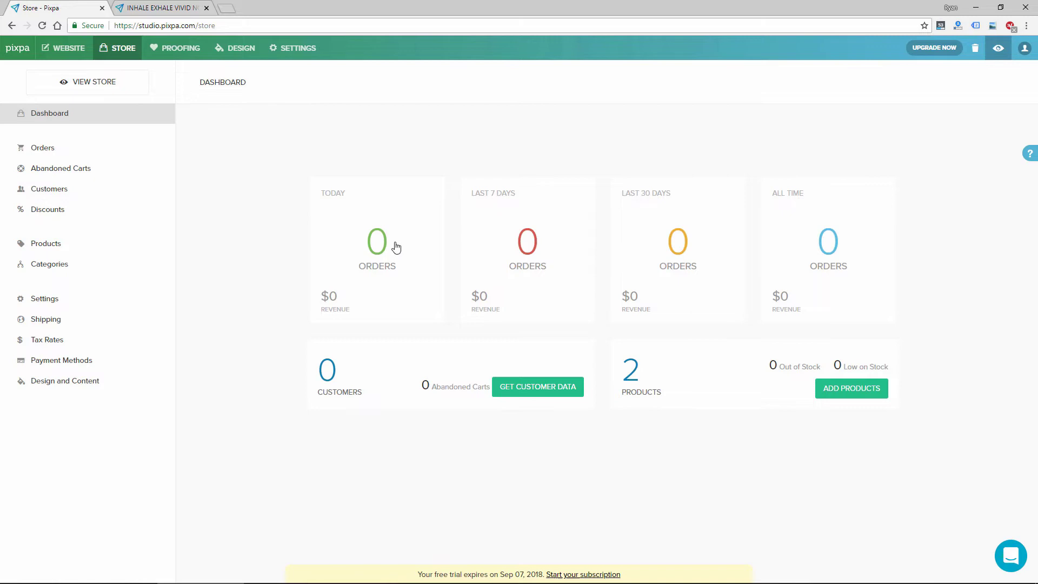
click(42, 147)
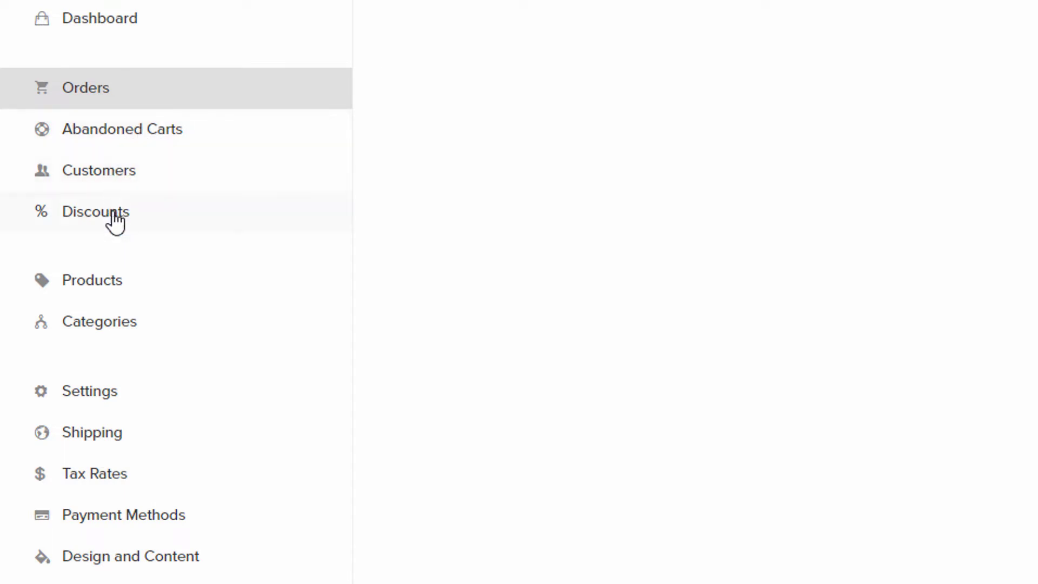
click(103, 221)
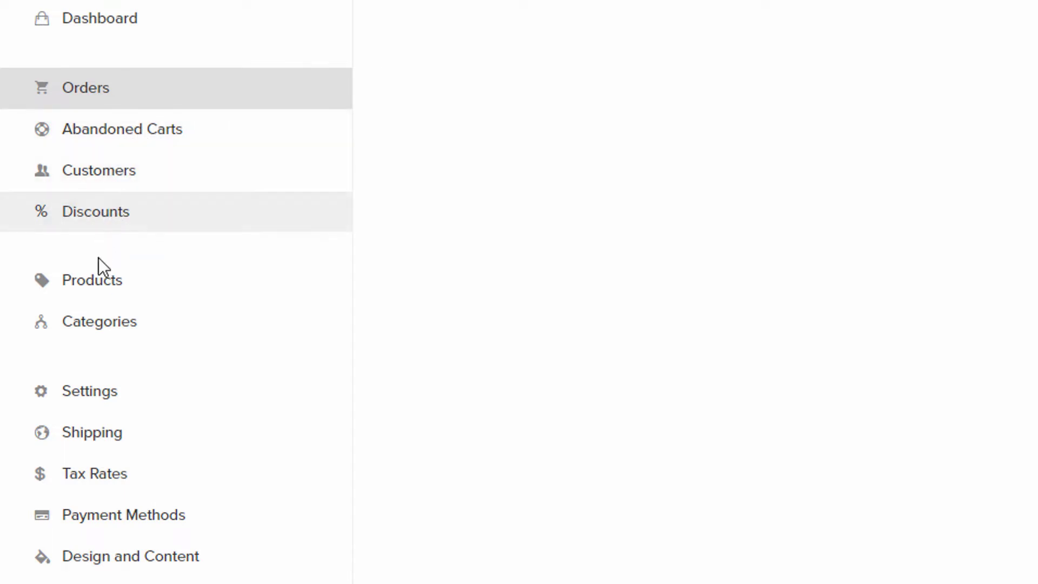
click(104, 299)
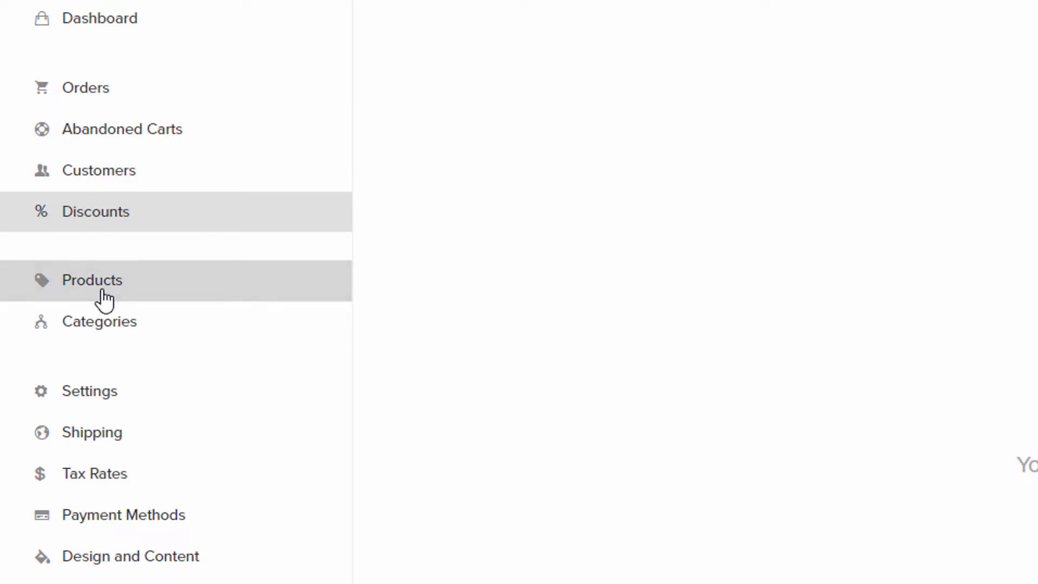
click(121, 331)
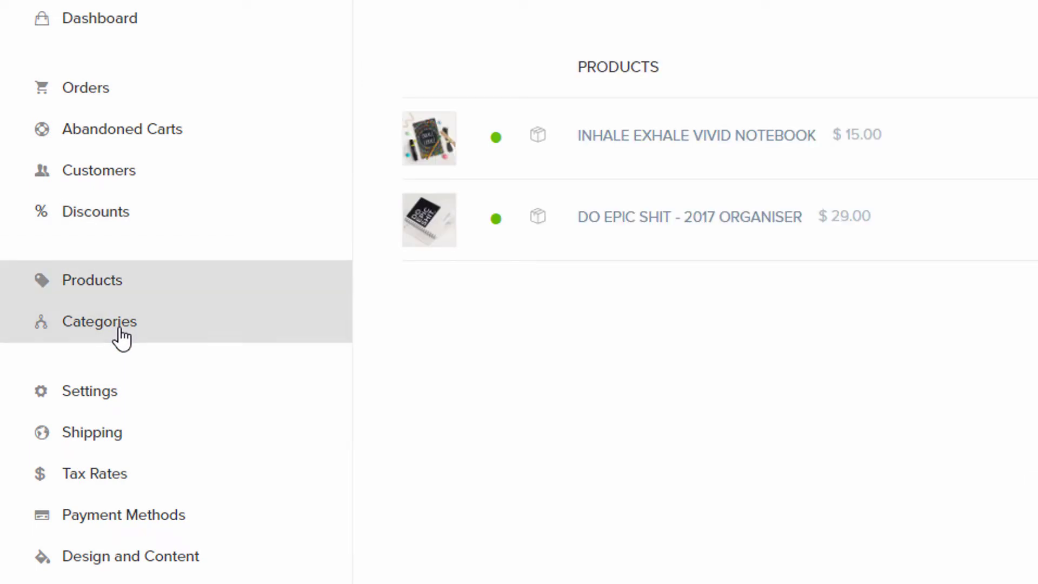
click(127, 403)
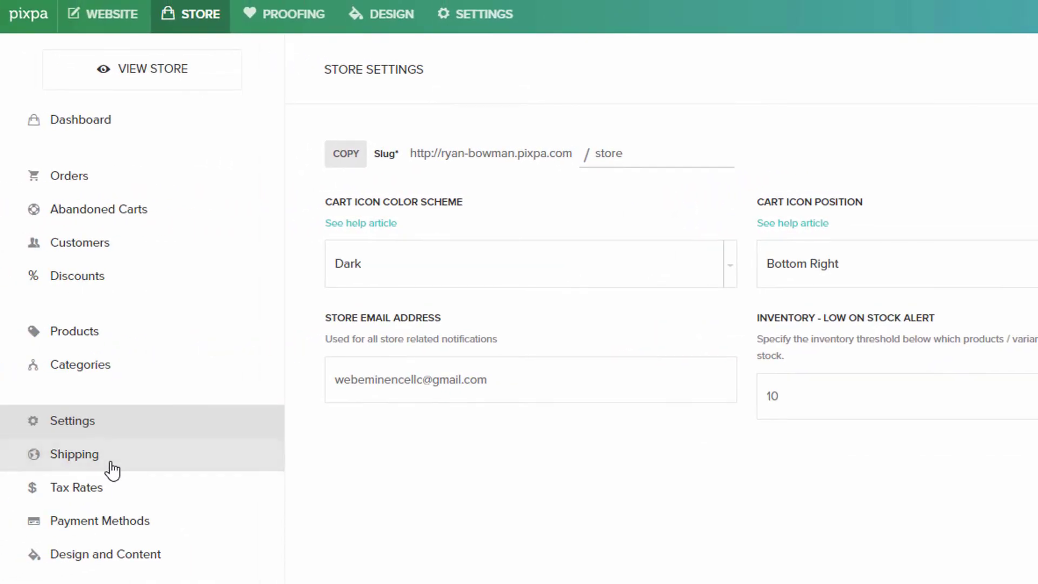
click(112, 469)
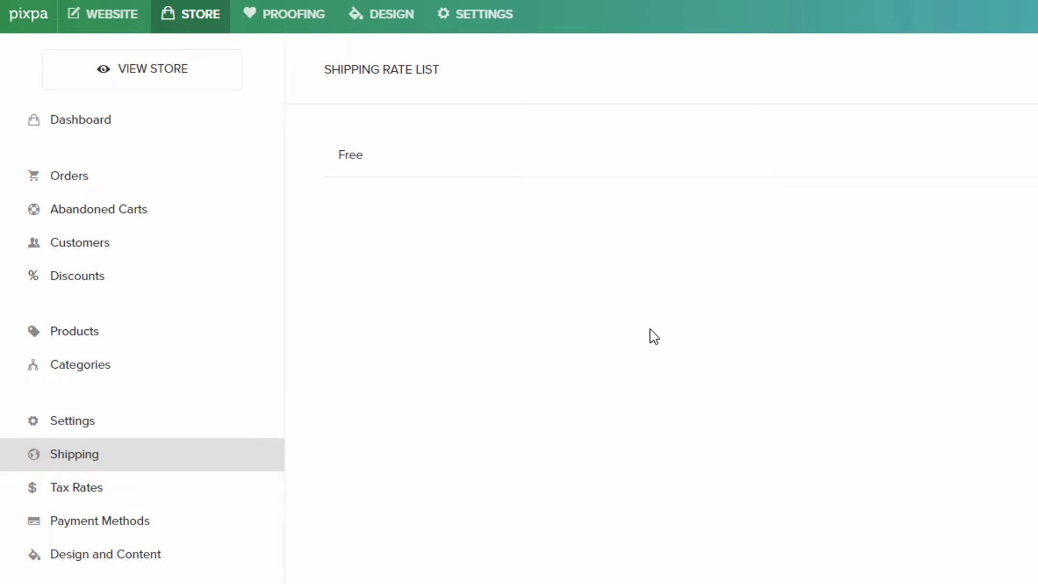
Step: View the store's Payment Methods page
click(139, 530)
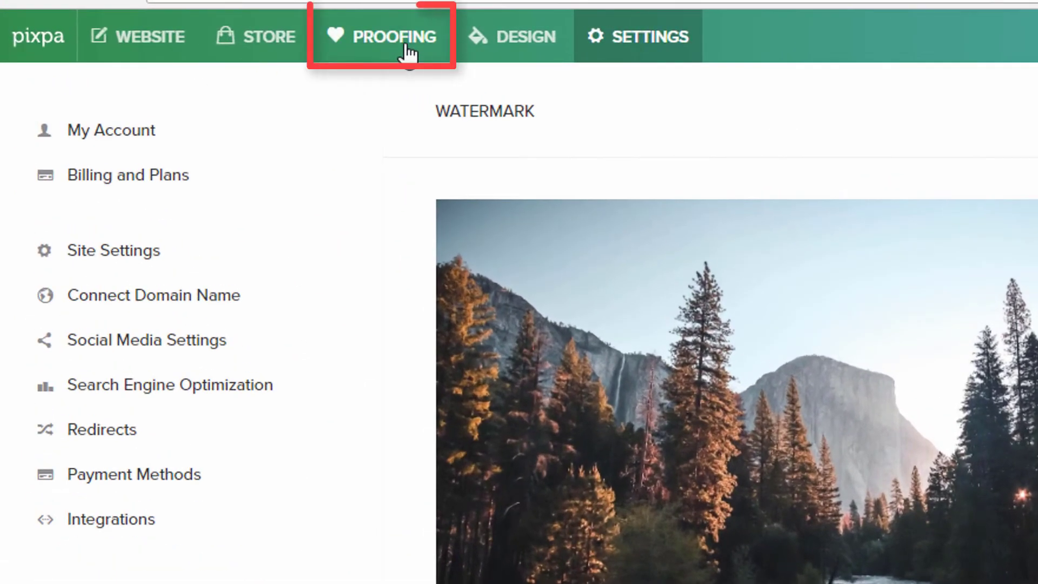
Step: Open First Album from the Proofing list and view its live First Gallery of four photos
click(410, 54)
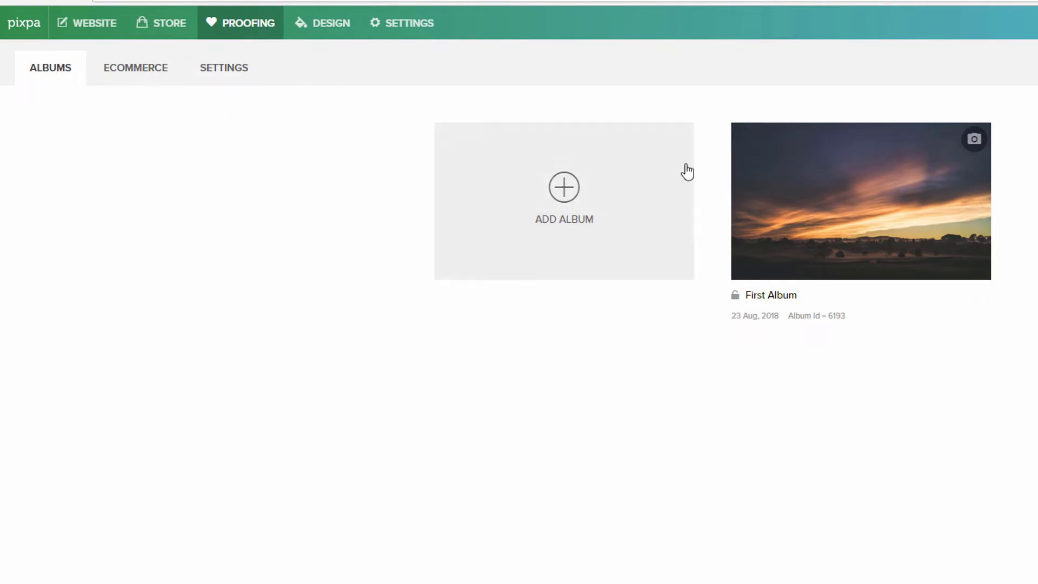
click(856, 209)
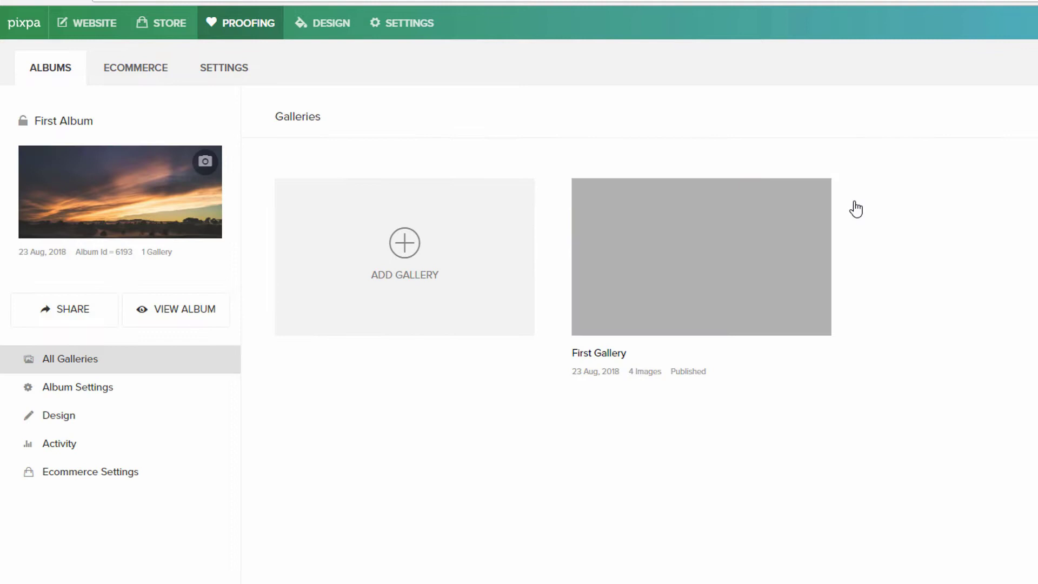
mouse_move(694, 296)
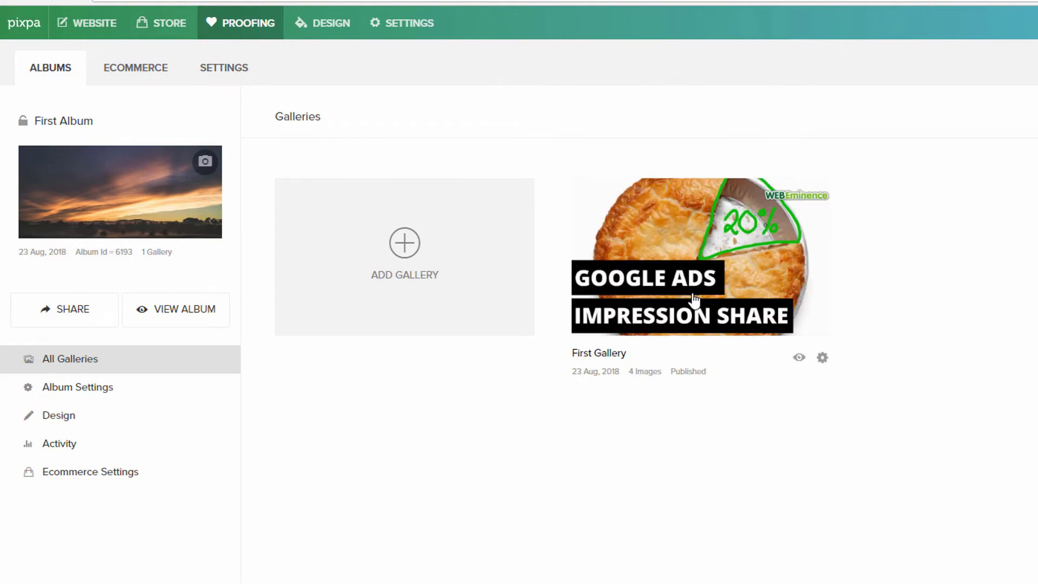
click(157, 312)
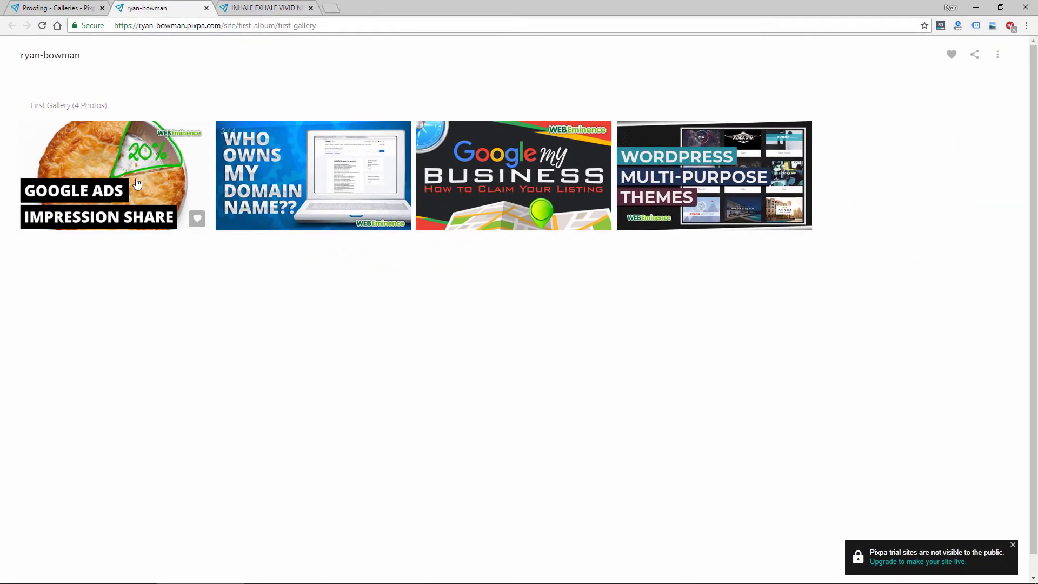
Step: Enlarge the first photo, page through to photo 4/4, show it full screen, then close the viewer
click(137, 184)
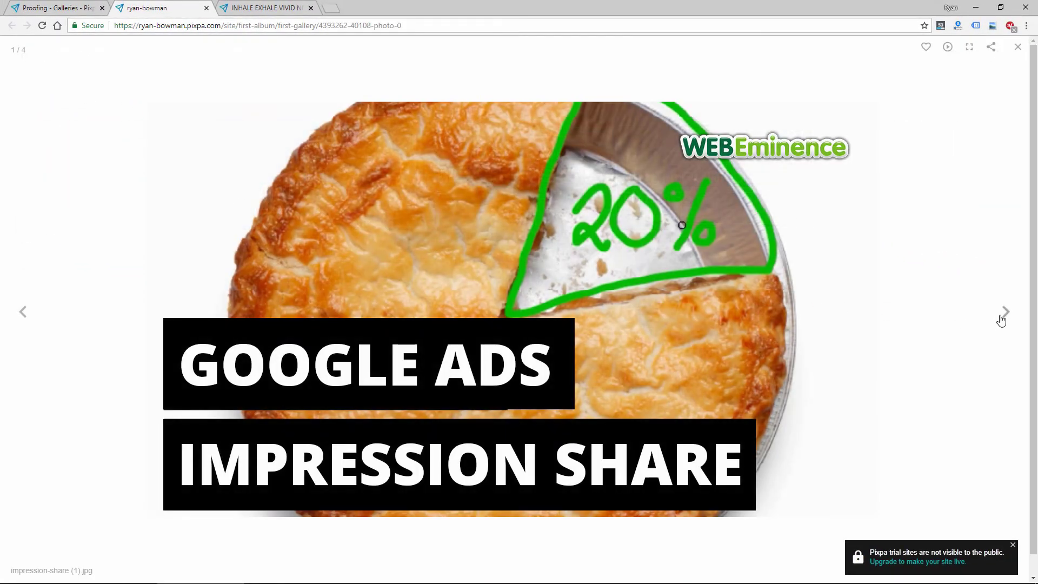
click(1001, 317)
click(1000, 317)
click(1001, 317)
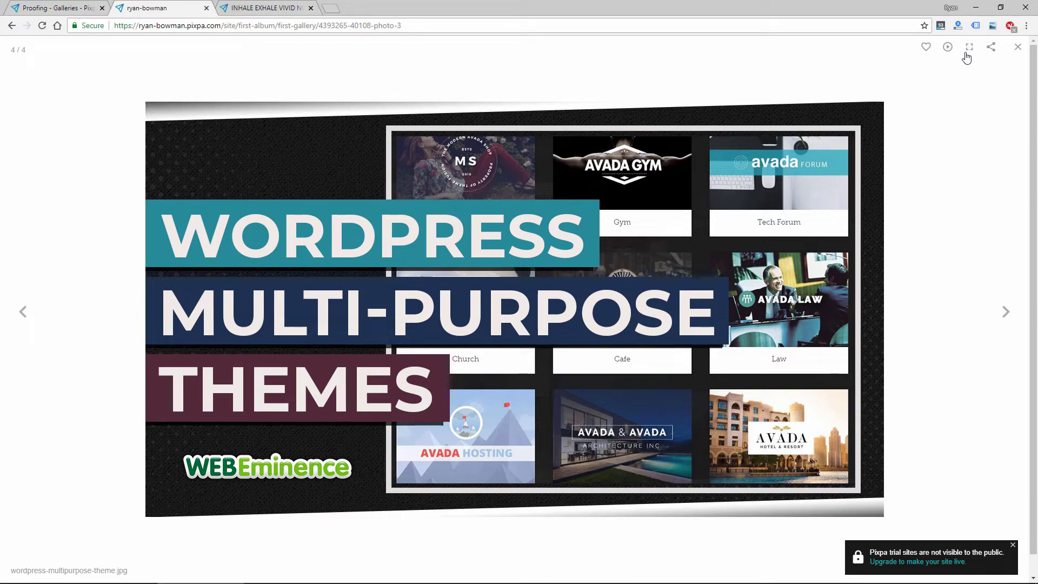
click(970, 53)
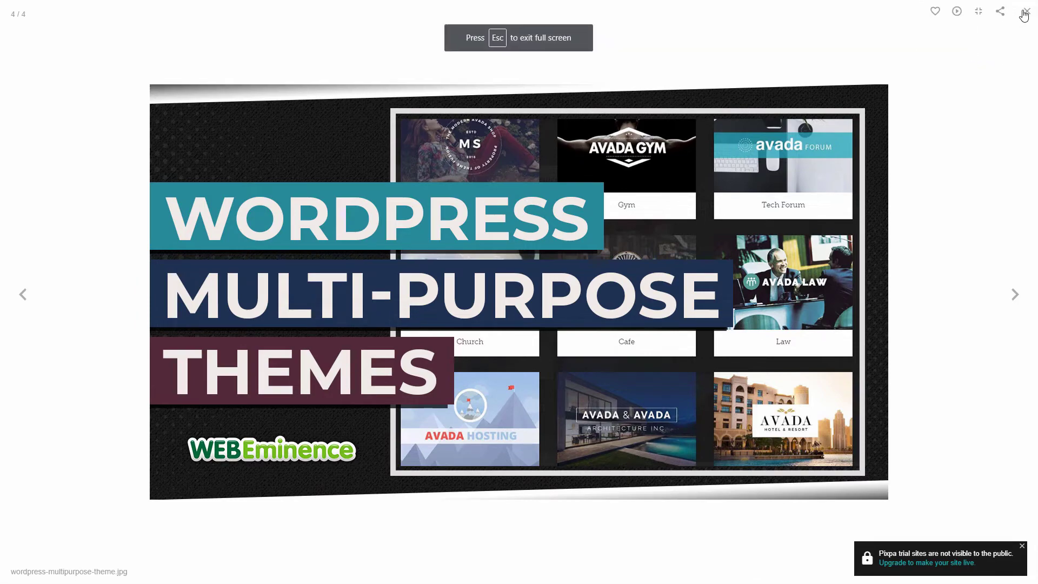
click(1021, 13)
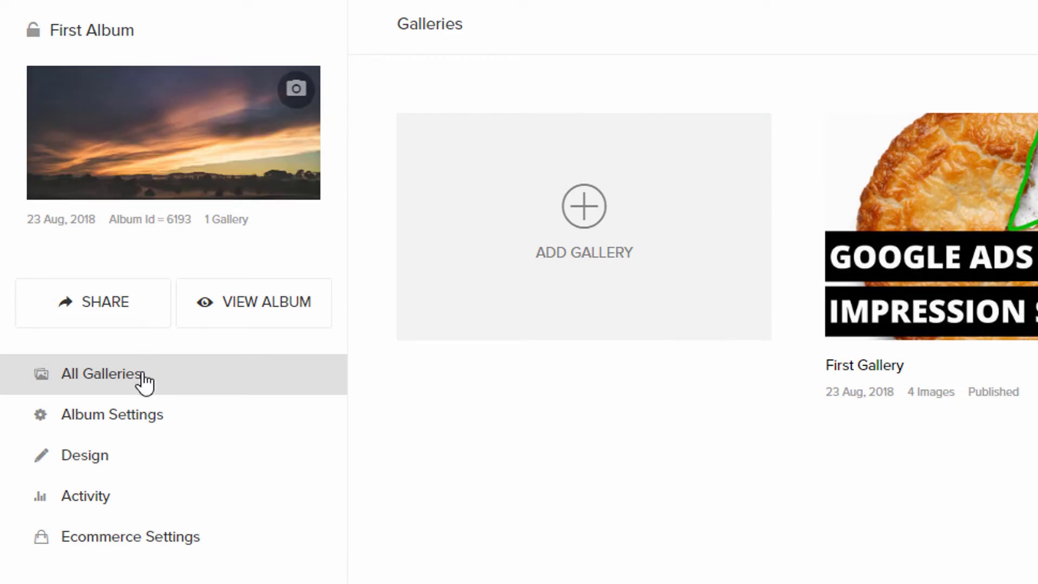
Step: Open First Album's settings and look through its title, privacy, showcase, sharing and search options
click(100, 417)
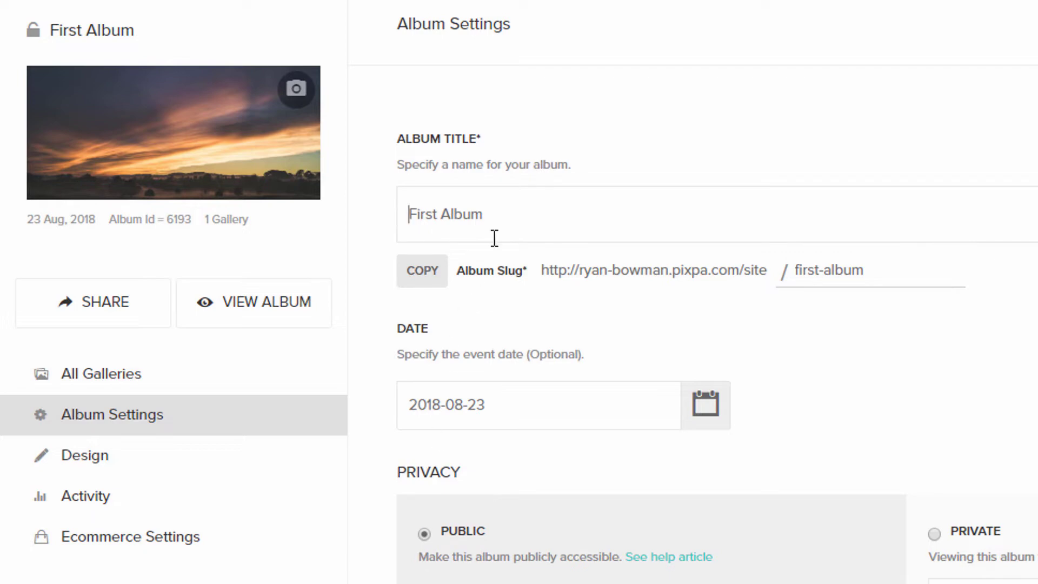
click(560, 208)
scroll(485, 524, down, 4)
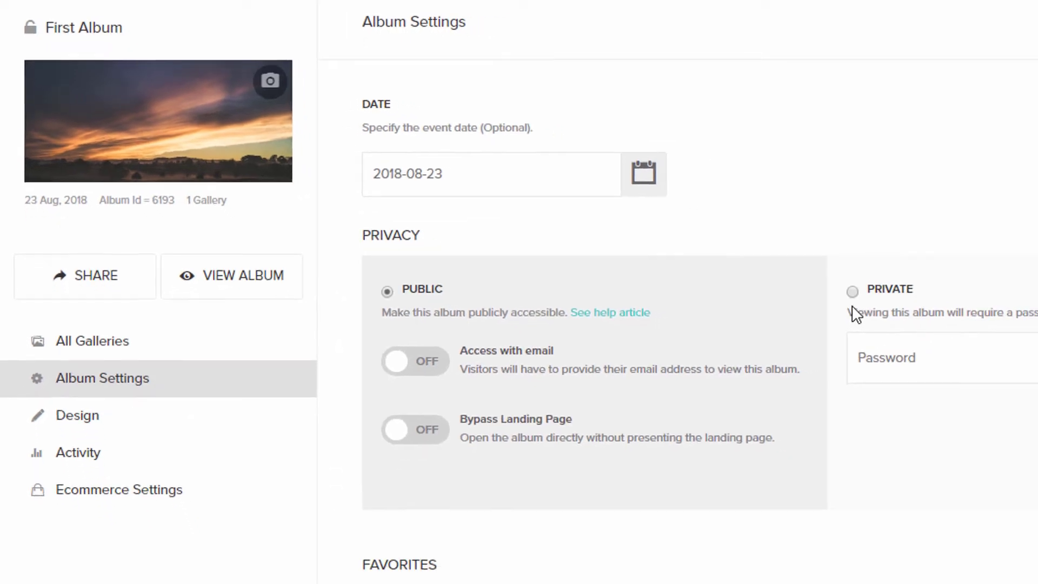
scroll(681, 252, down, 3)
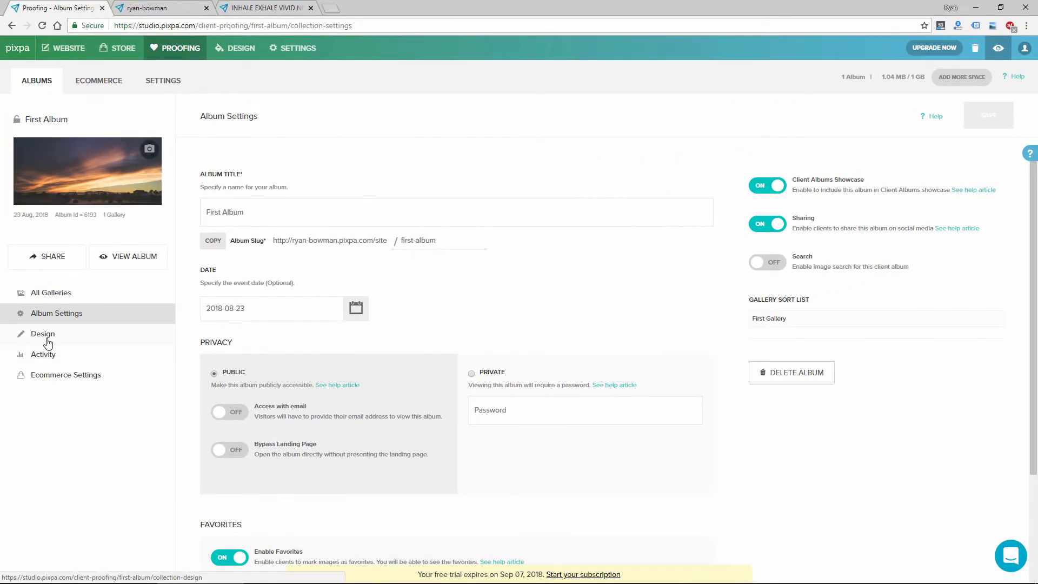
Step: Look over First Album's Design options, then its Activity People view showing no logins
click(47, 342)
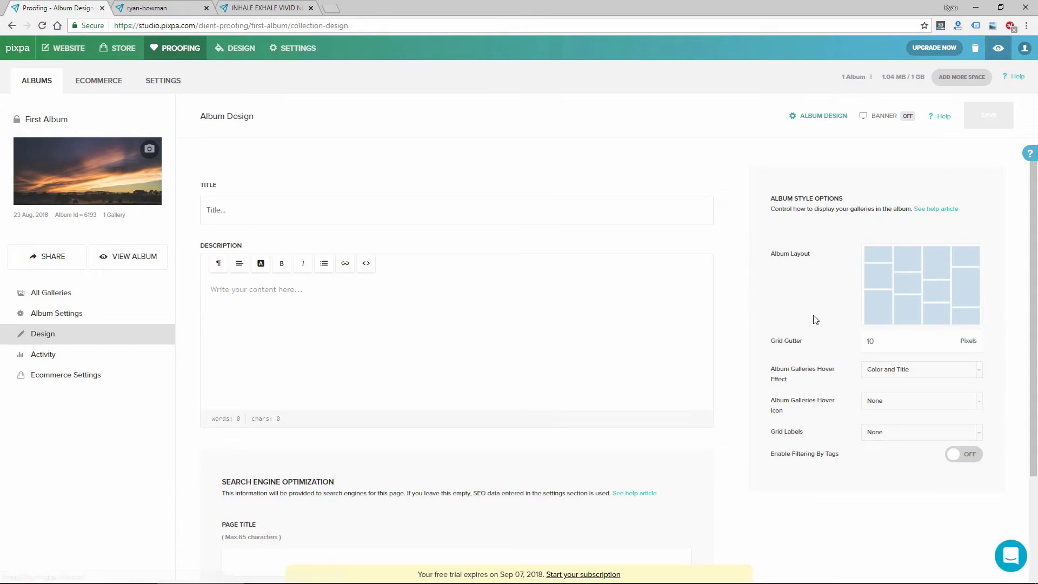
scroll(800, 303, down, 4)
scroll(819, 305, up, 4)
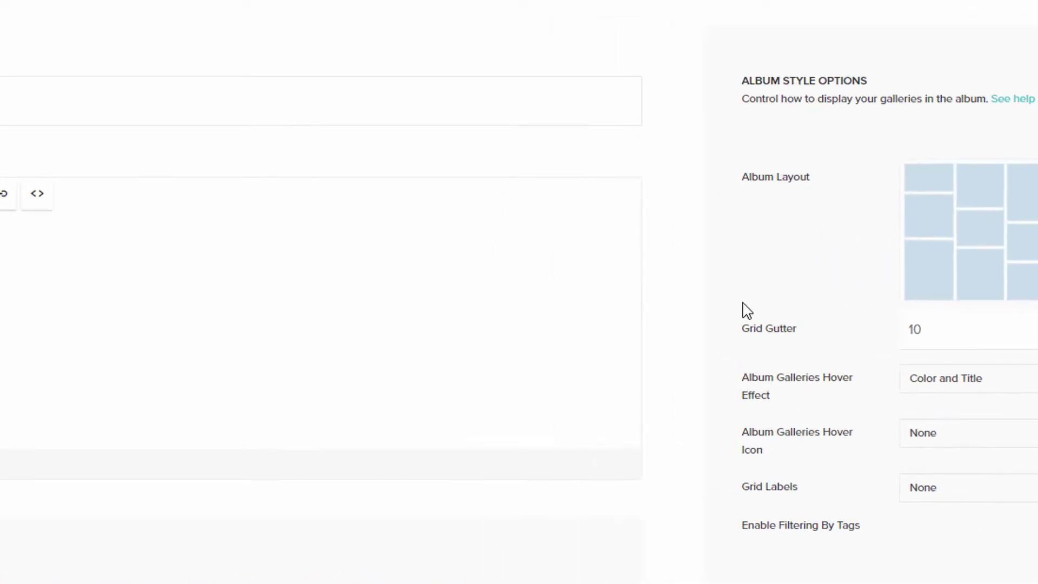
click(103, 429)
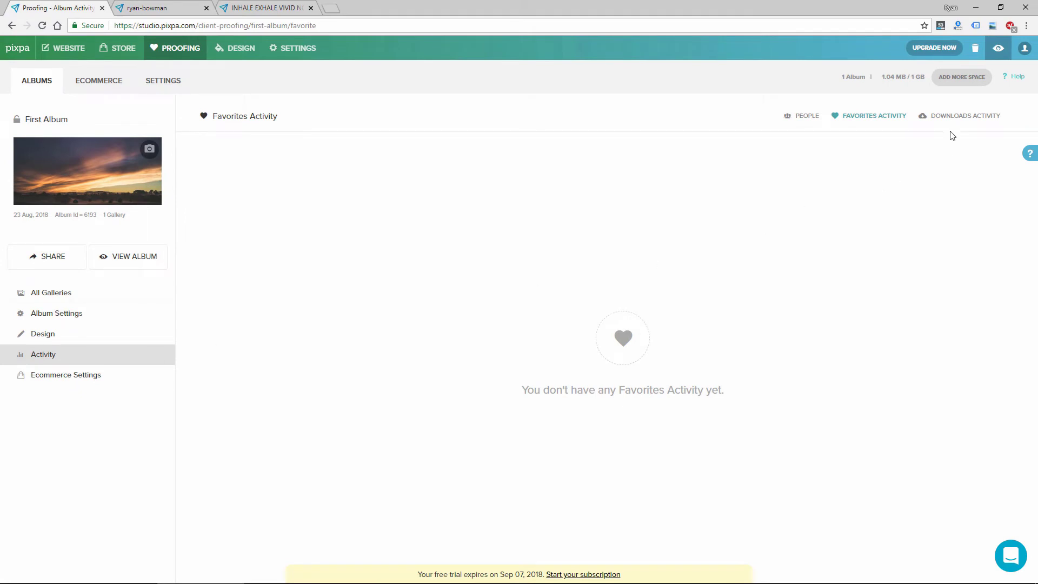
click(808, 125)
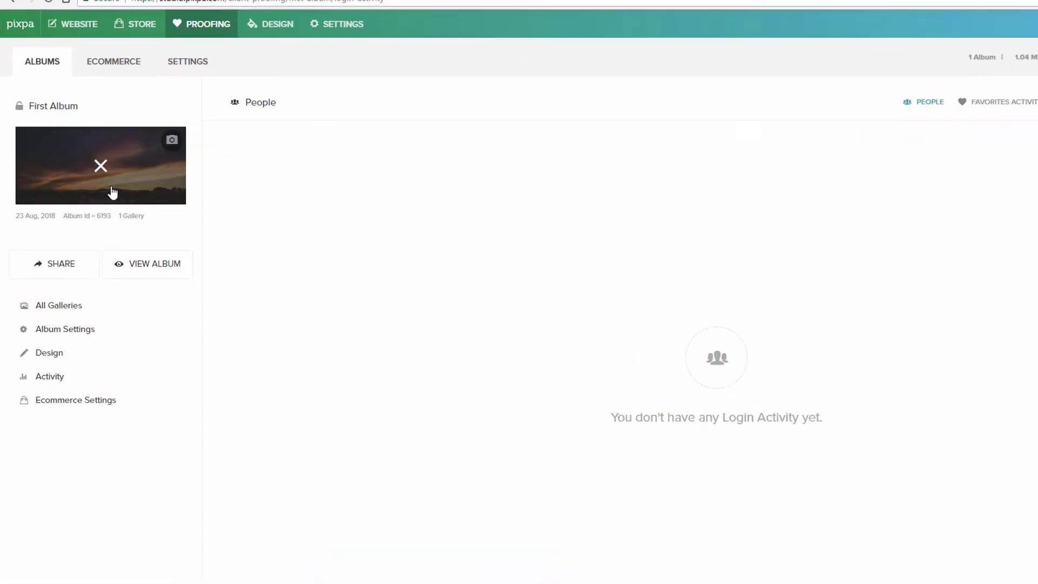
Step: Preview the SMS sharing option, then bring up First Album's Share Album by Email form
click(120, 296)
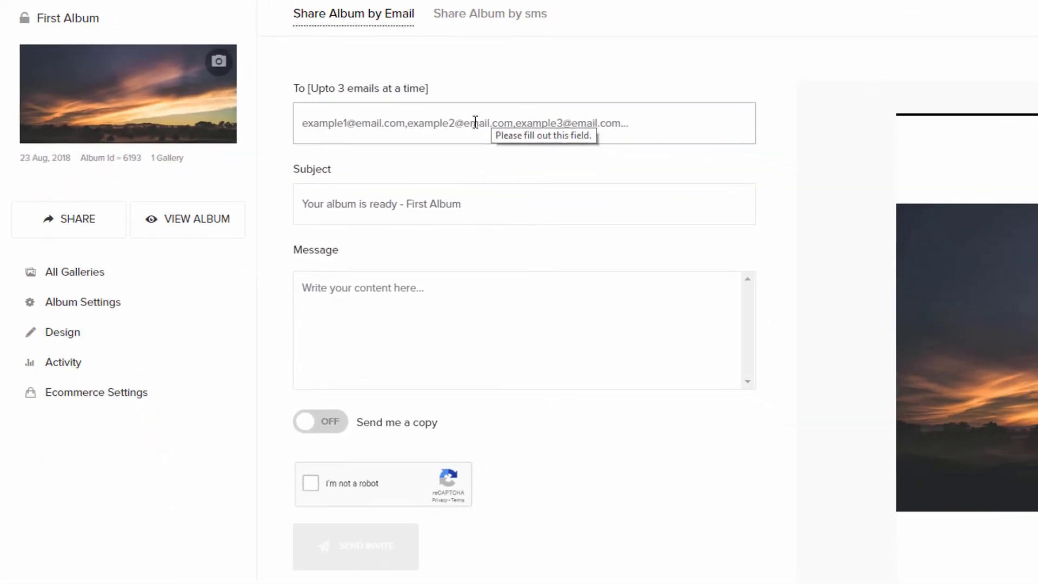
click(492, 16)
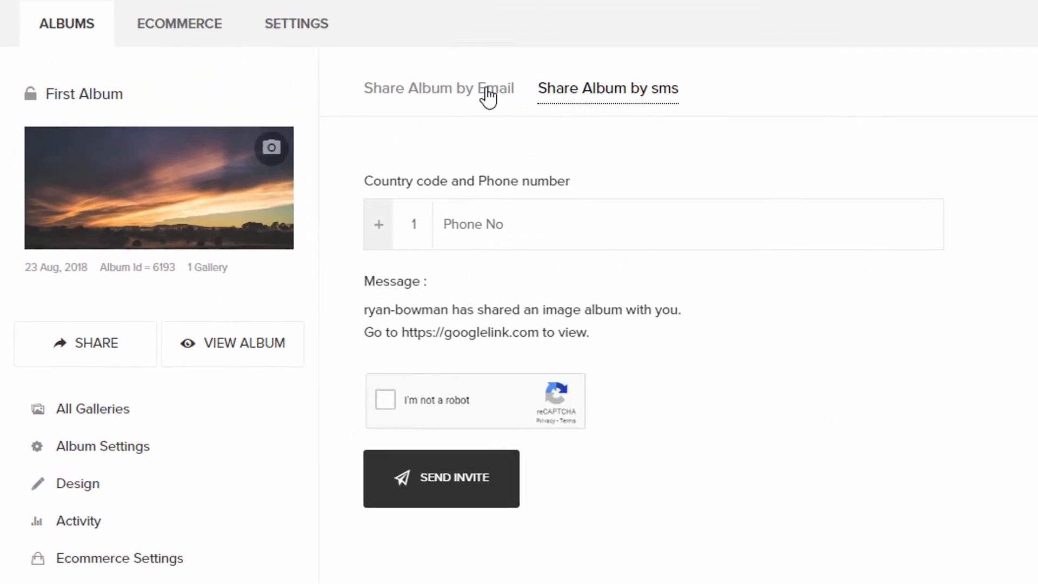
click(456, 93)
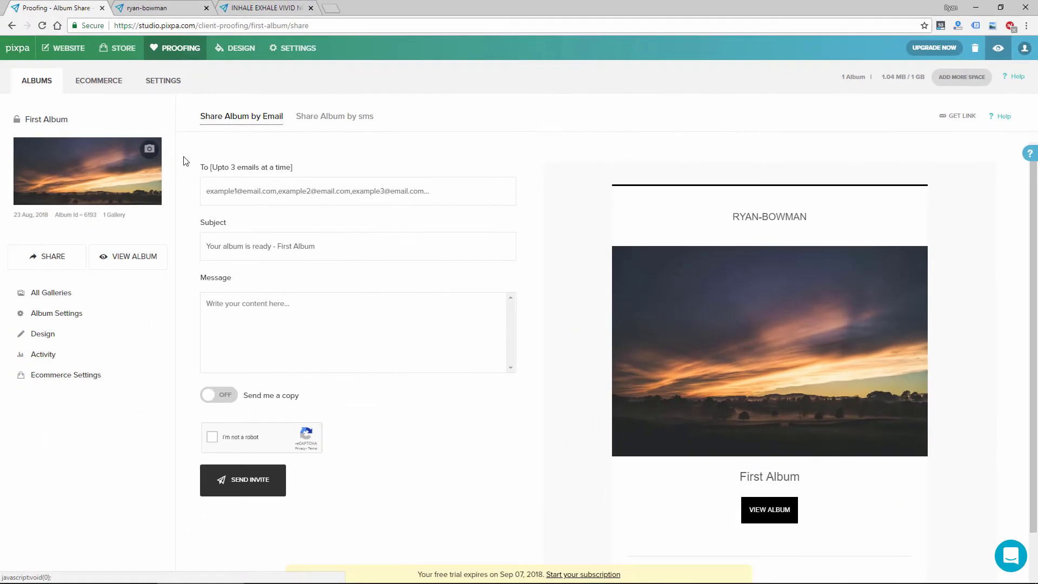
Step: Open the site Design style editor and expand the Logo & Title settings
mouse_move(124, 146)
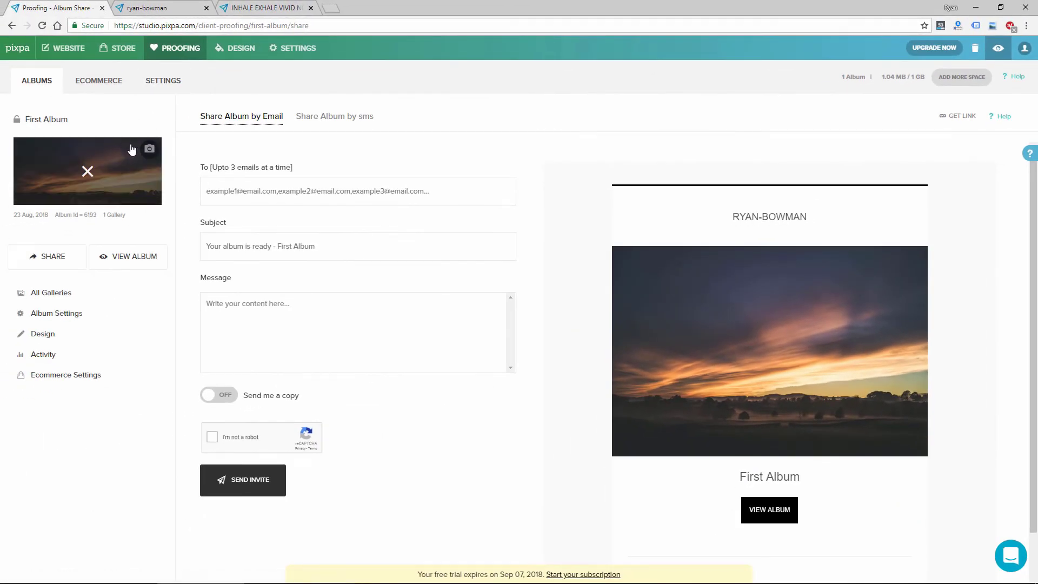
click(241, 52)
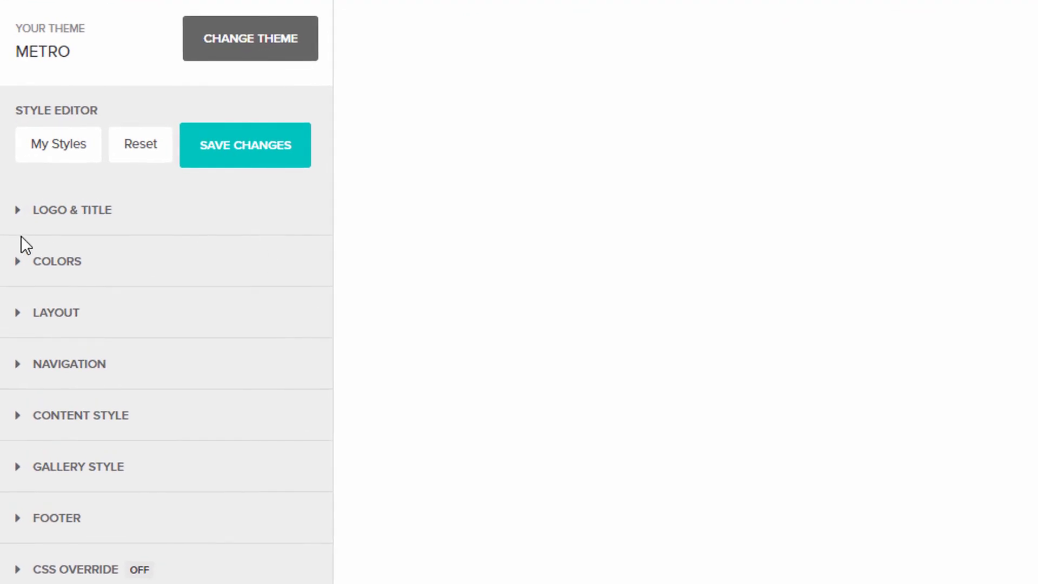
click(18, 209)
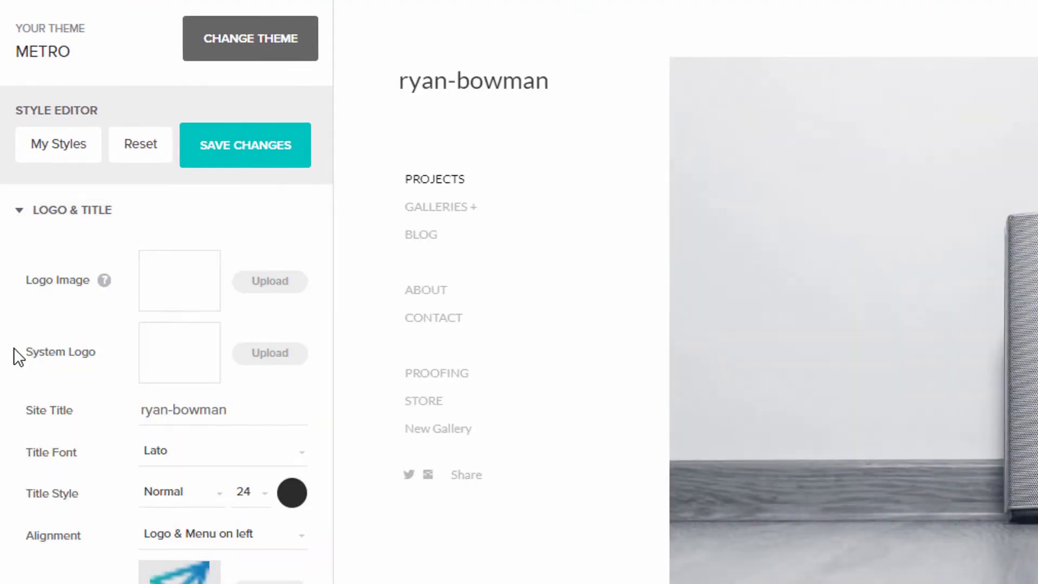
scroll(14, 431, down, 1)
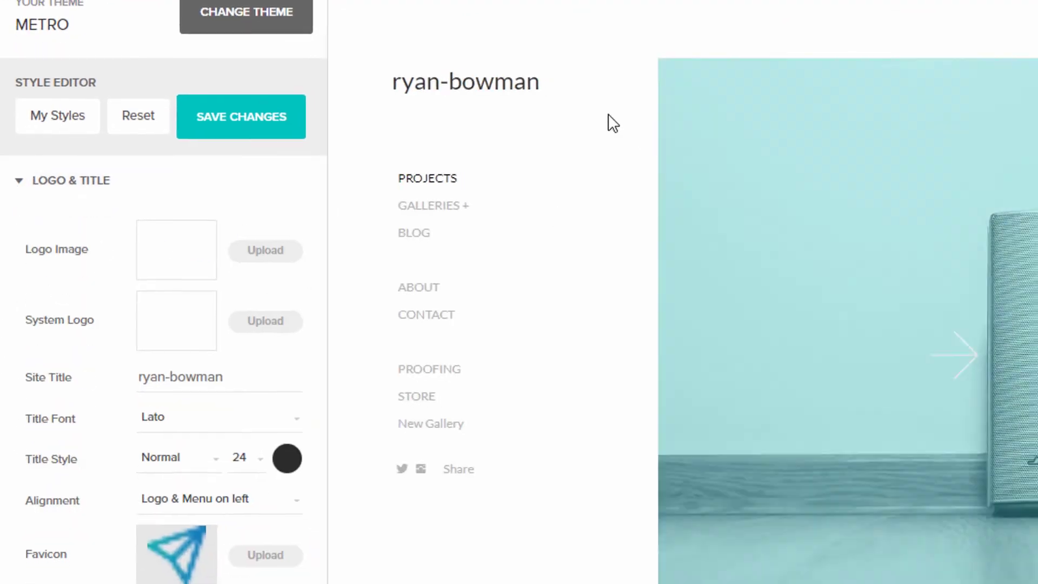
scroll(216, 394, down, 4)
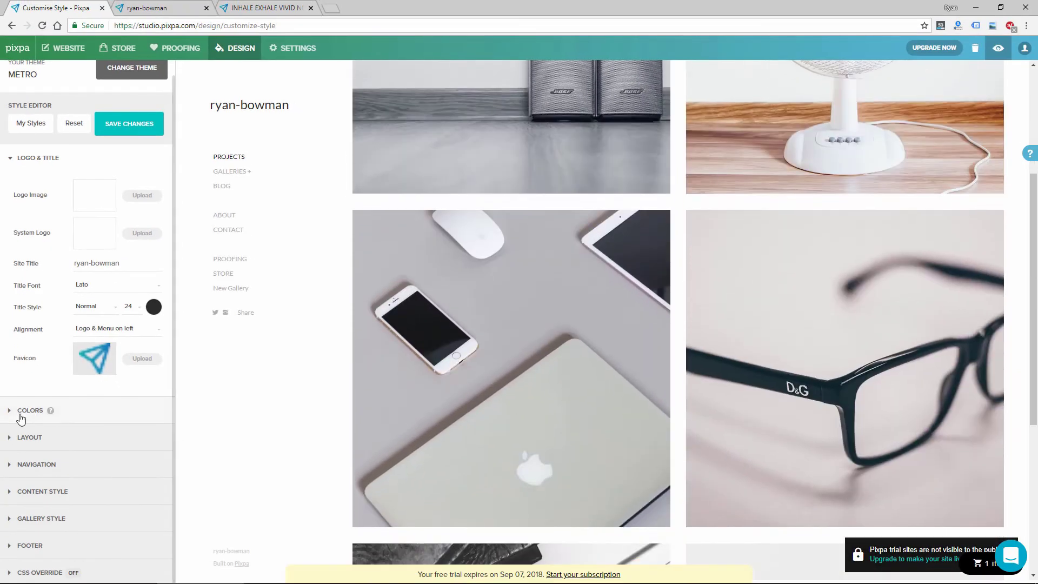
Step: Expand the Colors, Layout and Navigation sections, reaching the Lato size 12 menu settings
click(20, 414)
scroll(49, 400, down, 3)
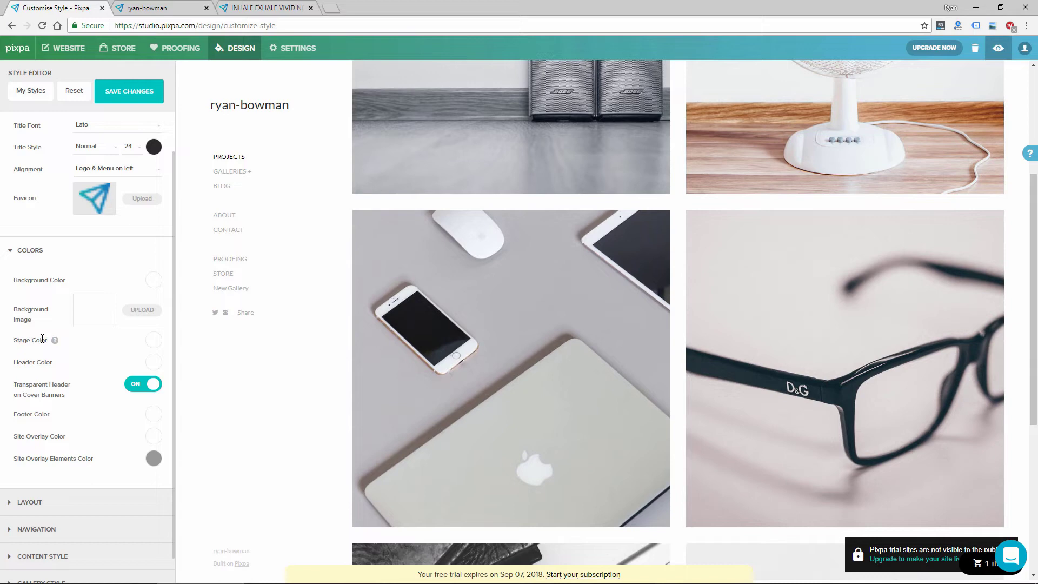
scroll(41, 379, down, 2)
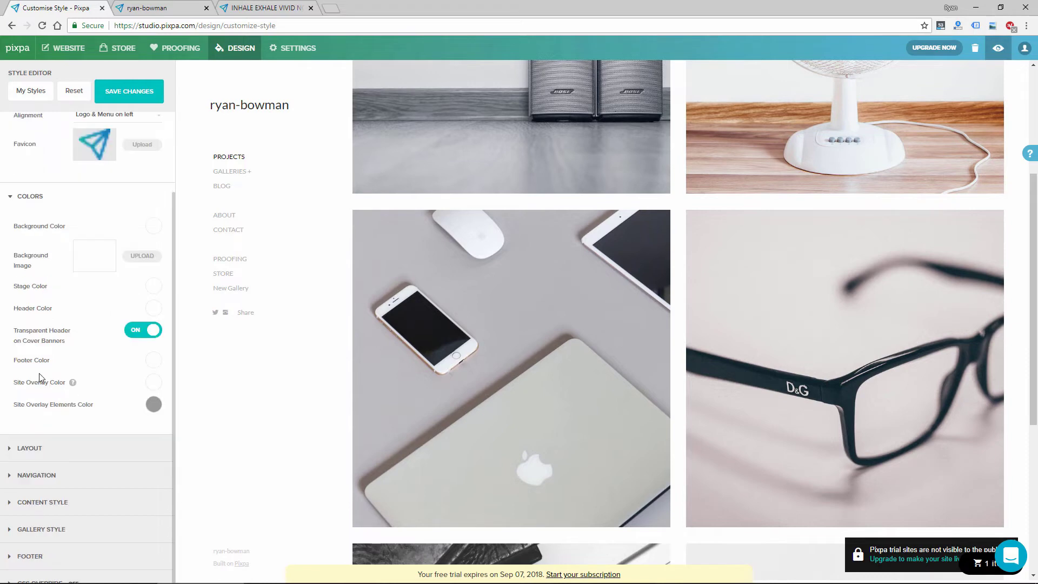
click(11, 441)
scroll(32, 422, down, 2)
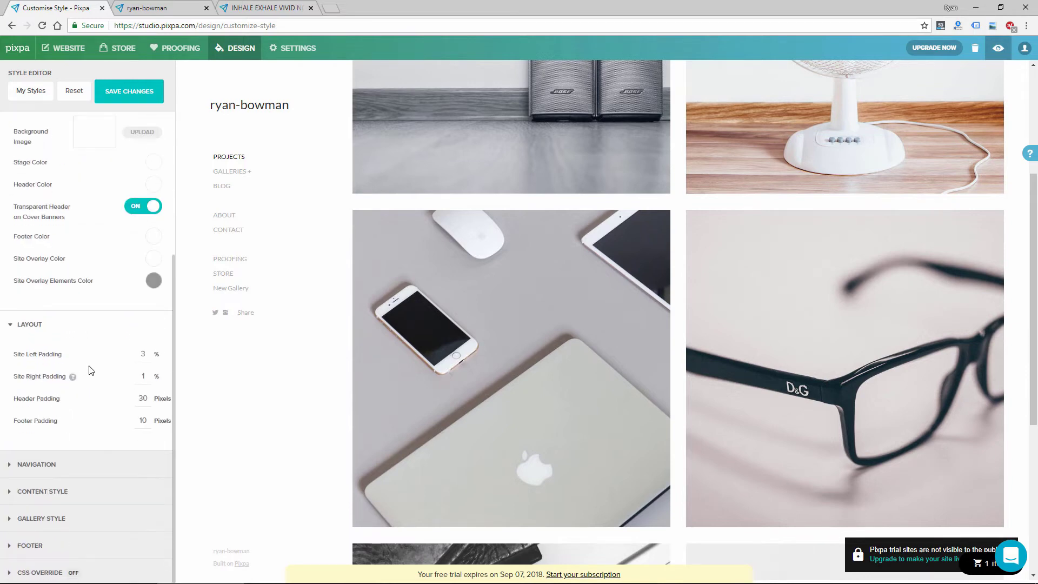
click(17, 464)
scroll(32, 448, down, 5)
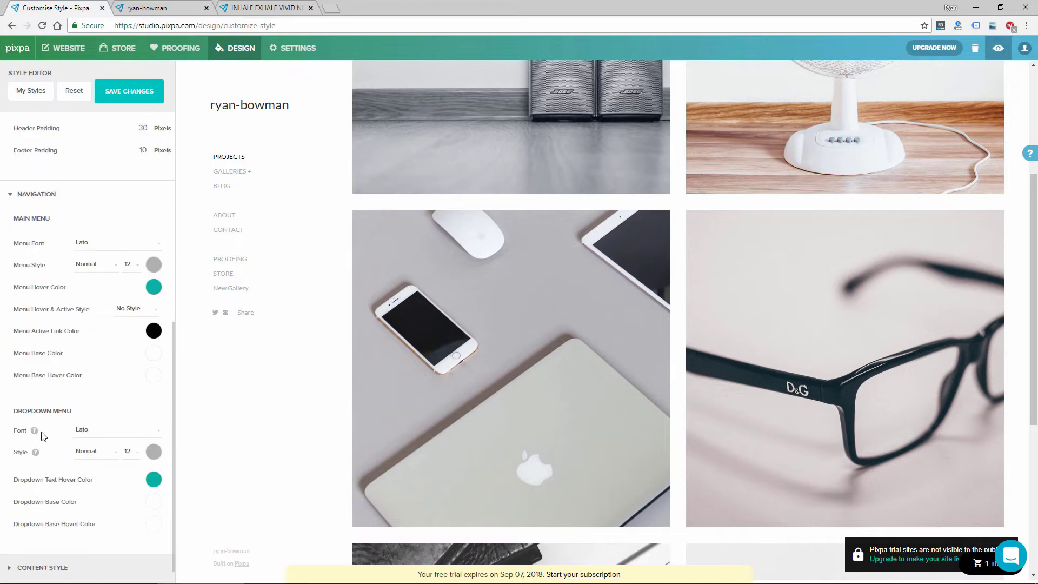
scroll(44, 435, down, 1)
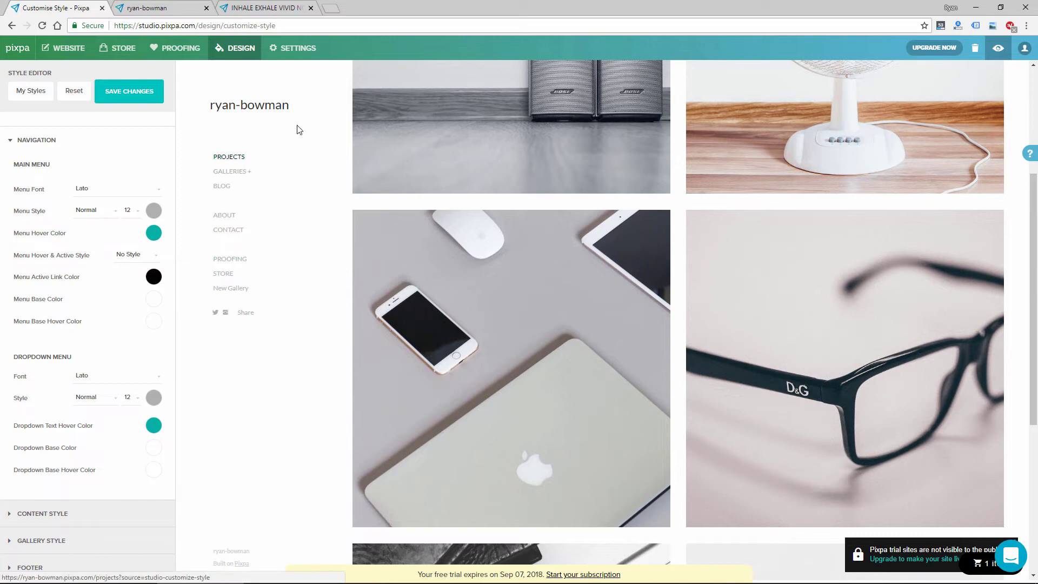
scroll(108, 335, down, 1)
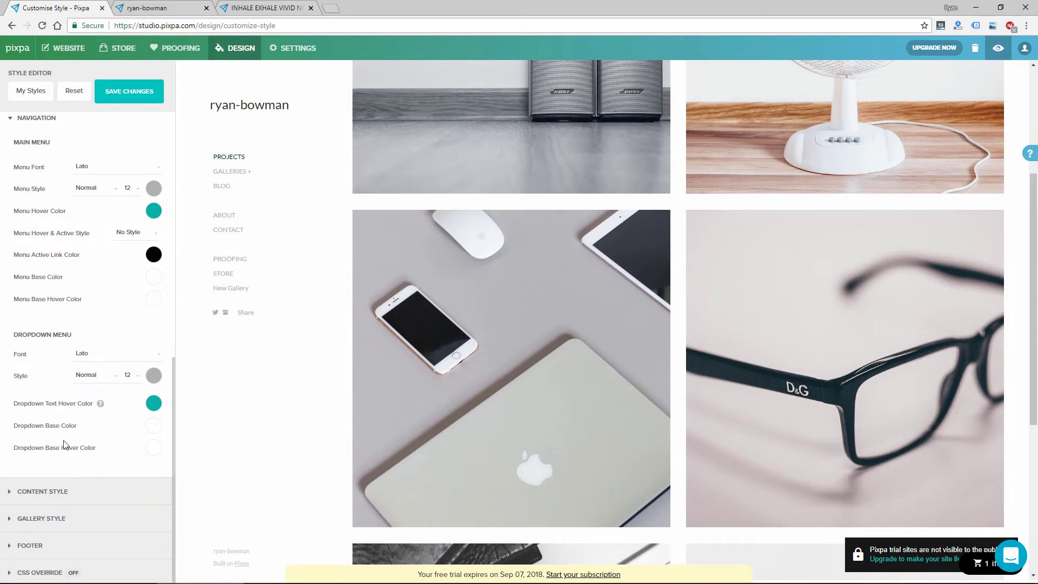
Step: Expand Content Style and scroll through its font settings
click(19, 490)
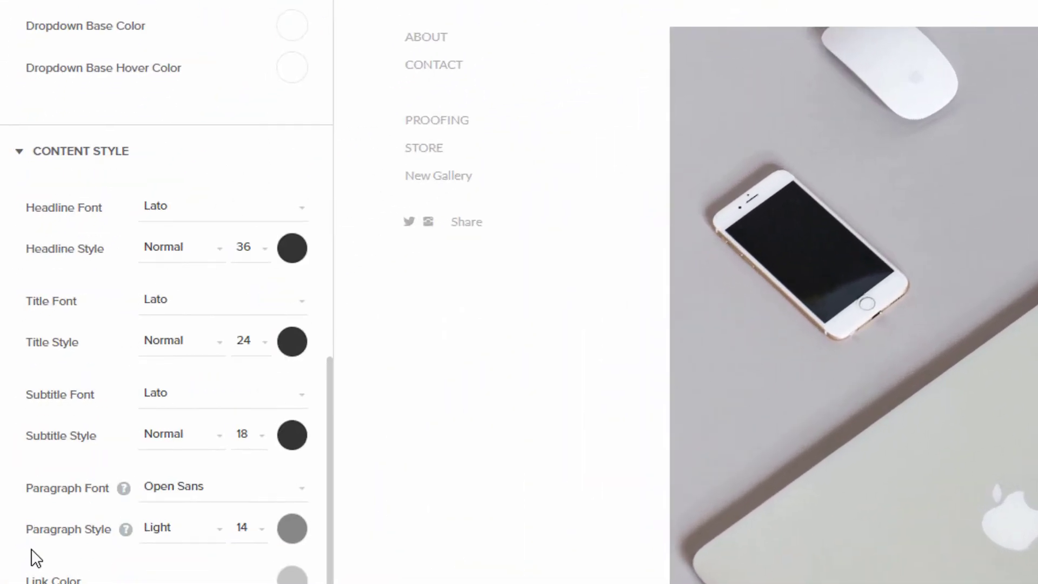
scroll(38, 549, down, 2)
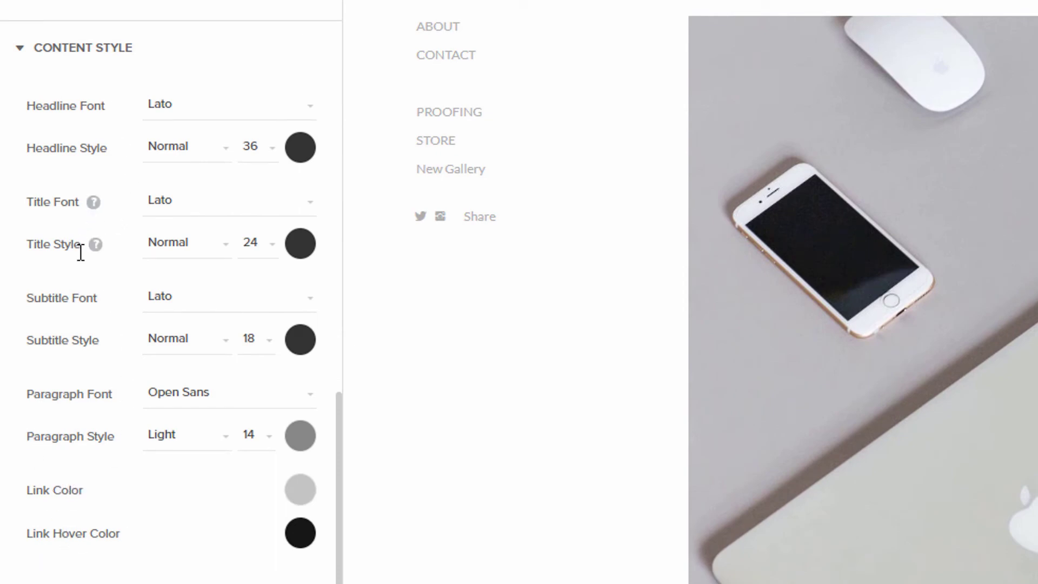
scroll(25, 540, down, 15)
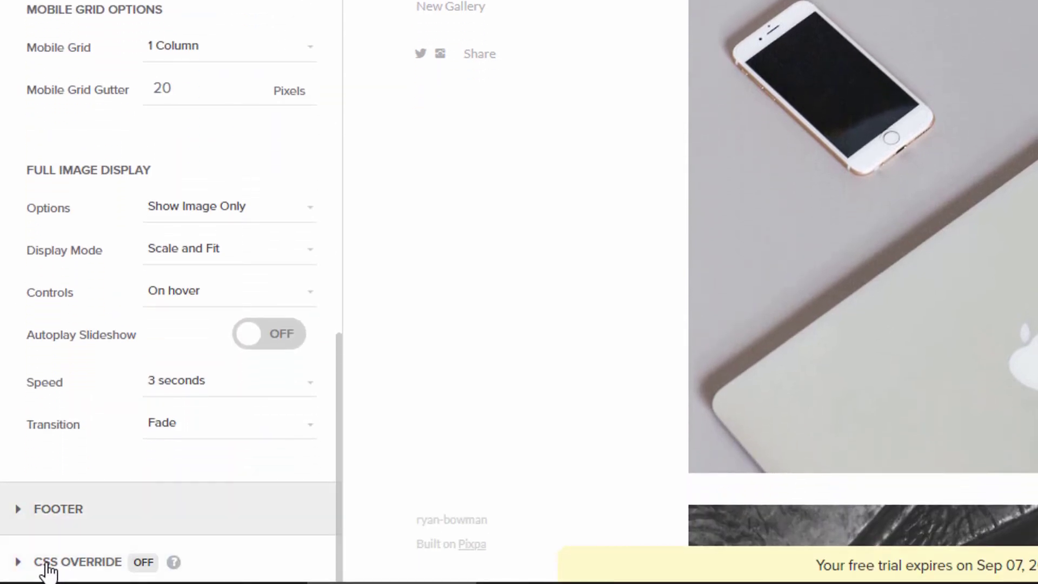
Step: Open and close the CSS override editor, then collapse the Logo & Title section
click(13, 562)
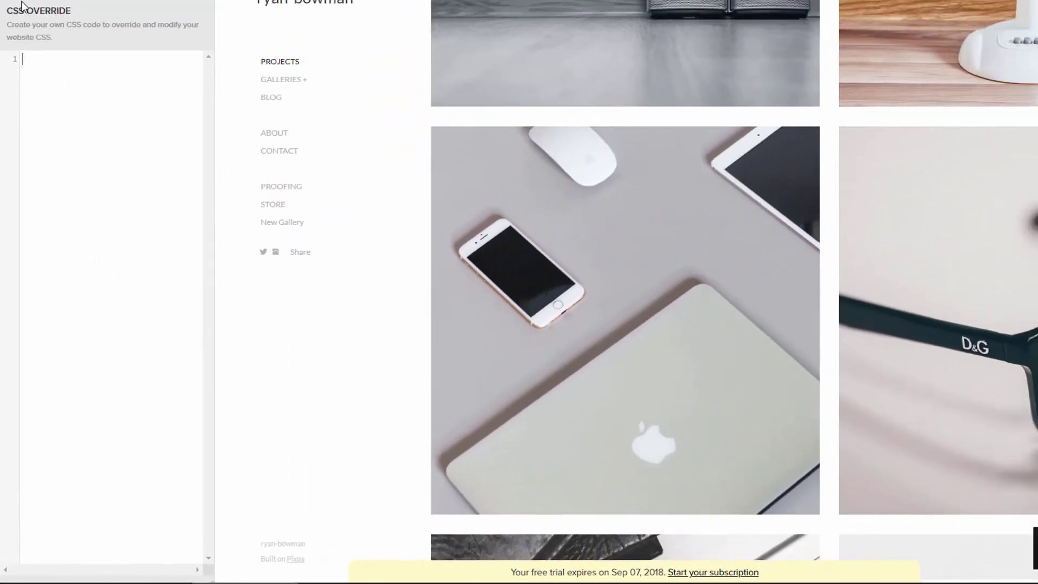
click(33, 570)
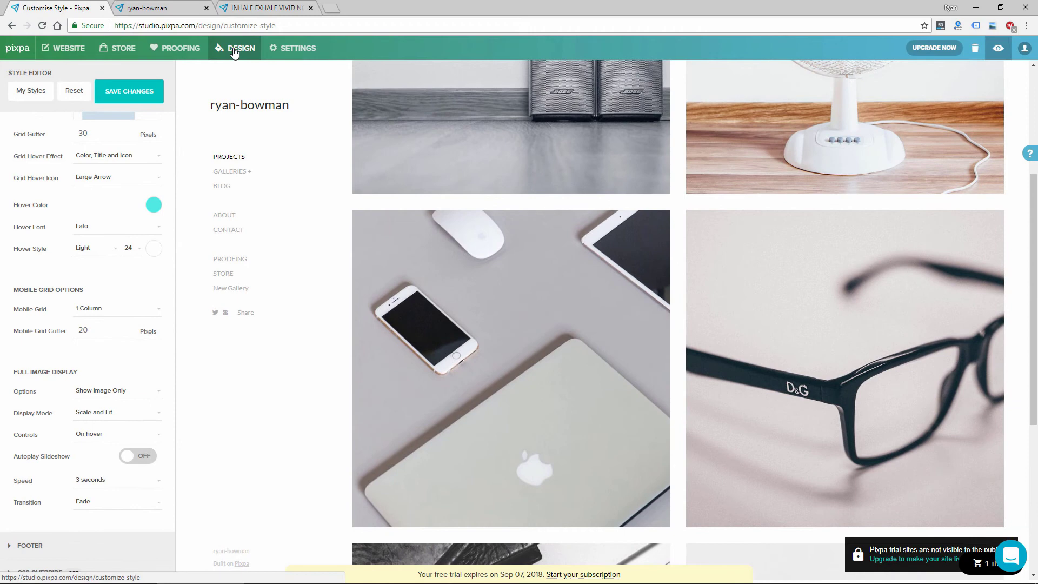
scroll(108, 238, up, 15)
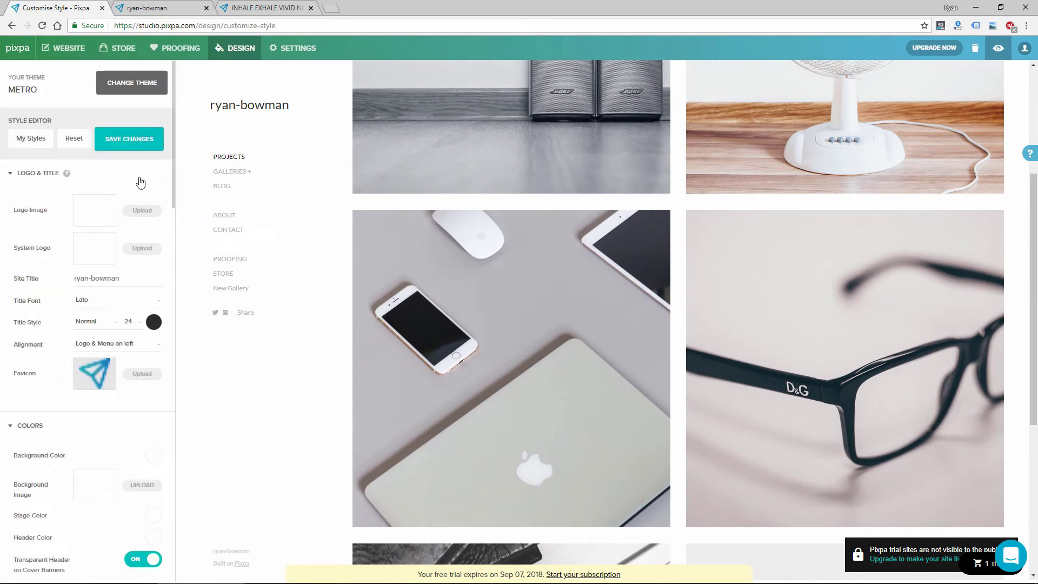
click(16, 174)
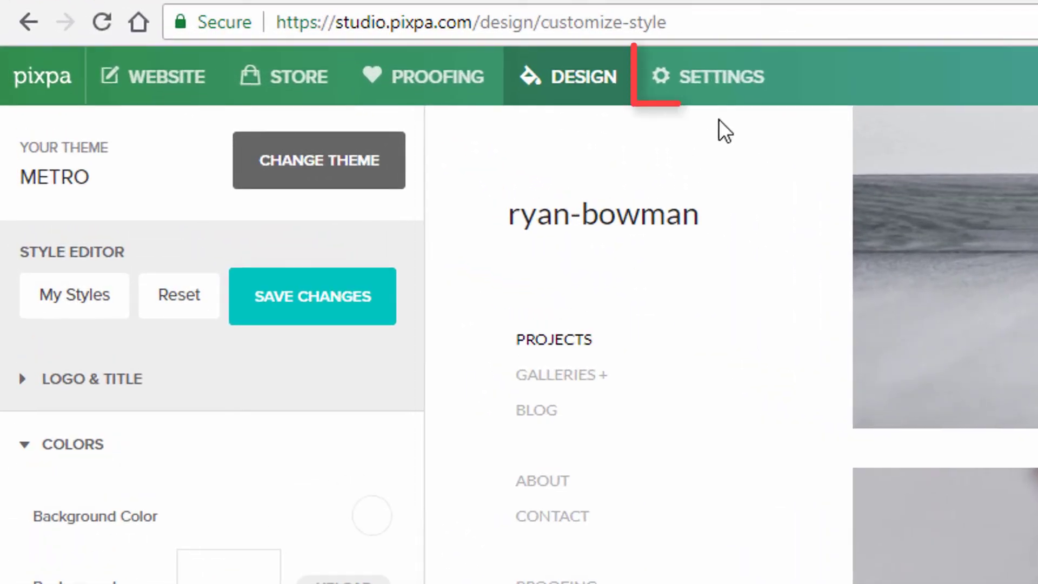
Step: Review Domain, Social Media, SEO, Redirects and Payment Methods settings, ending on Integrations
click(723, 82)
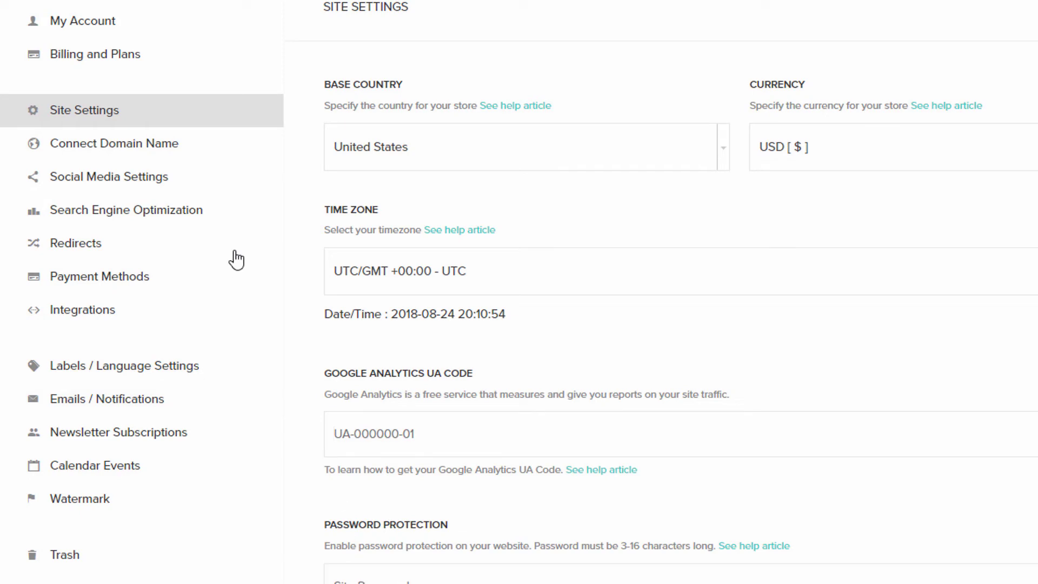
click(170, 146)
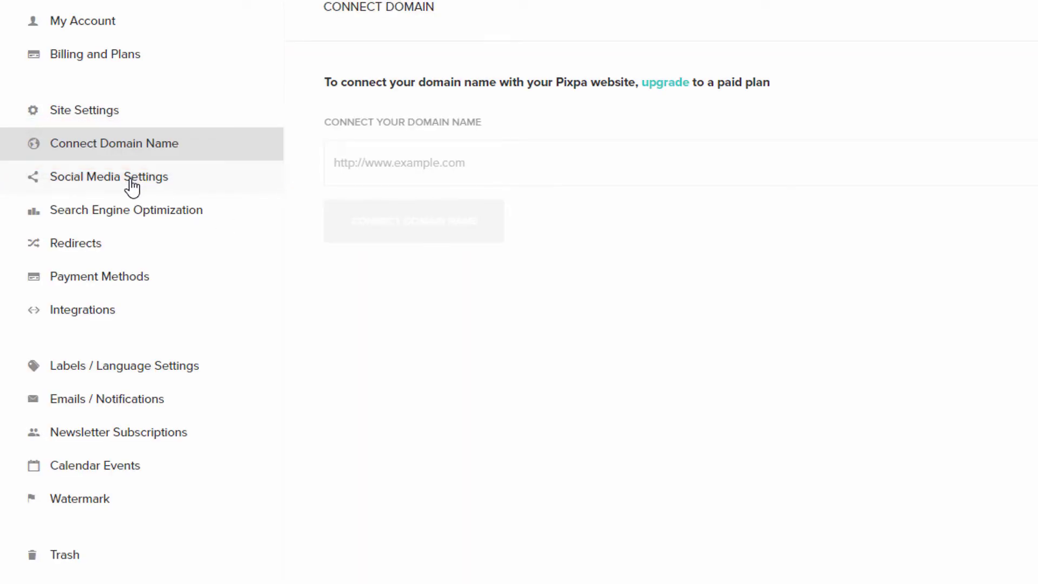
click(131, 186)
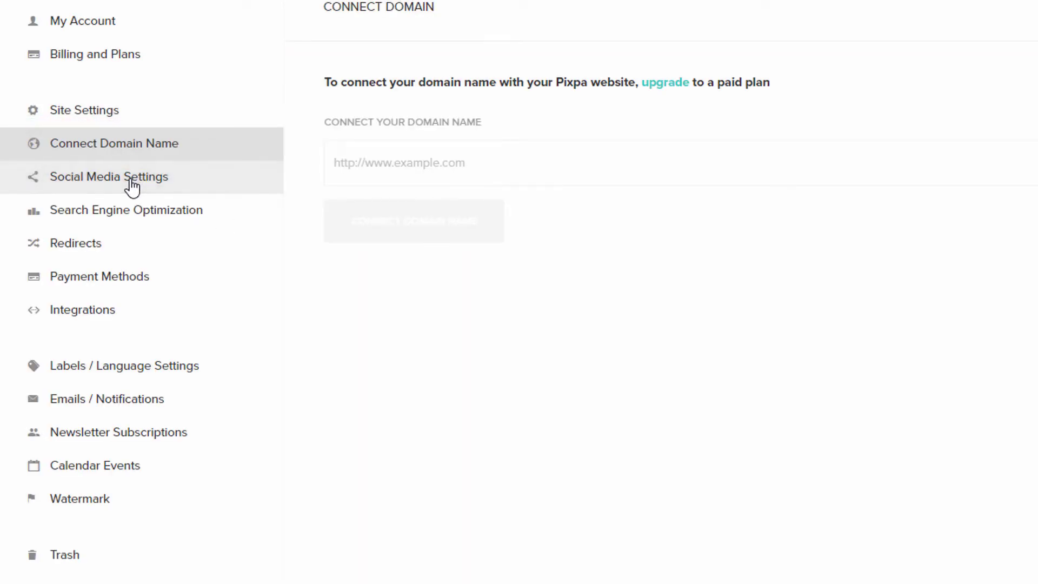
click(117, 222)
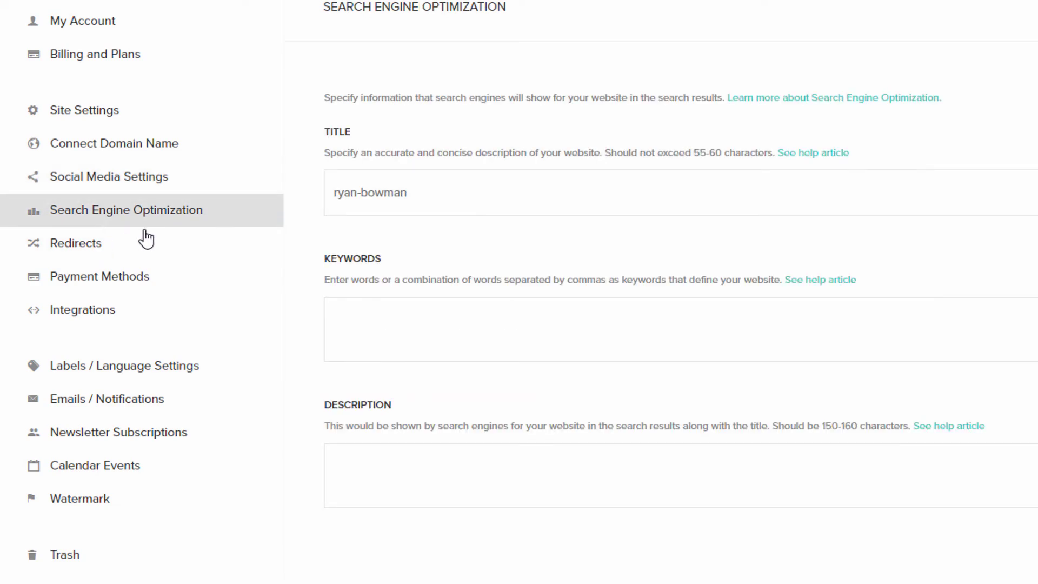
click(101, 248)
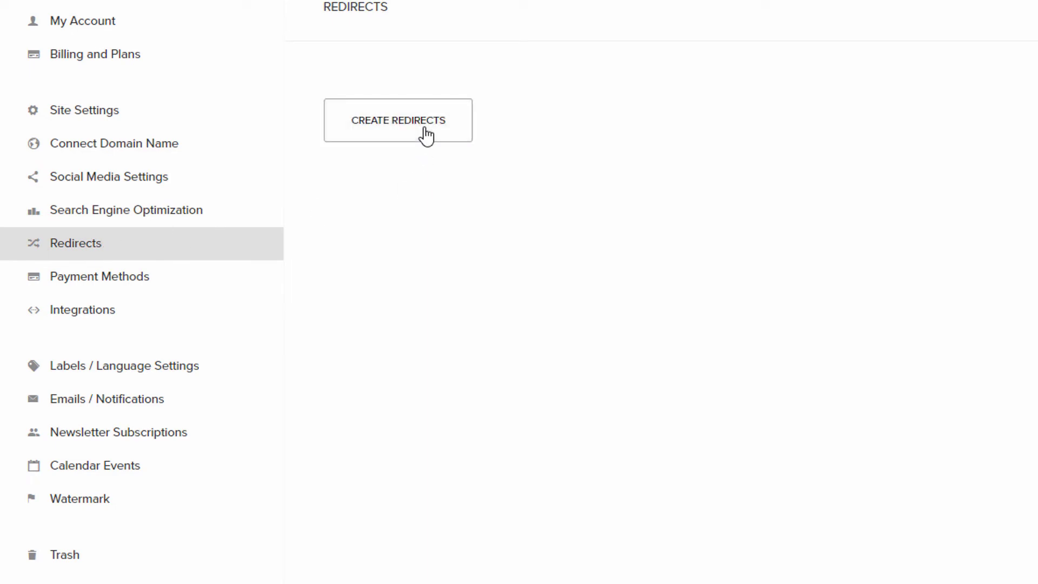
click(103, 286)
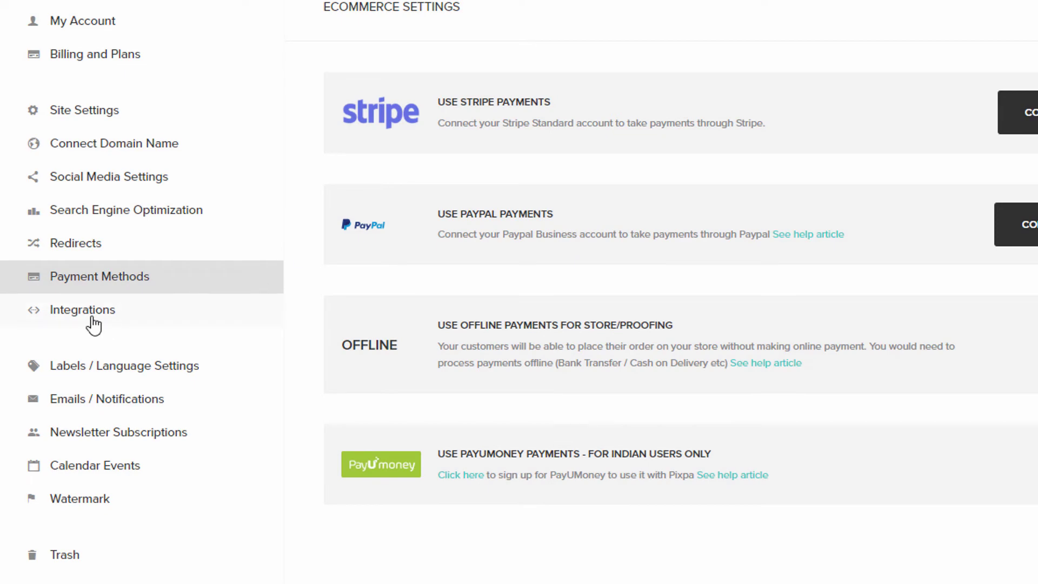
click(93, 323)
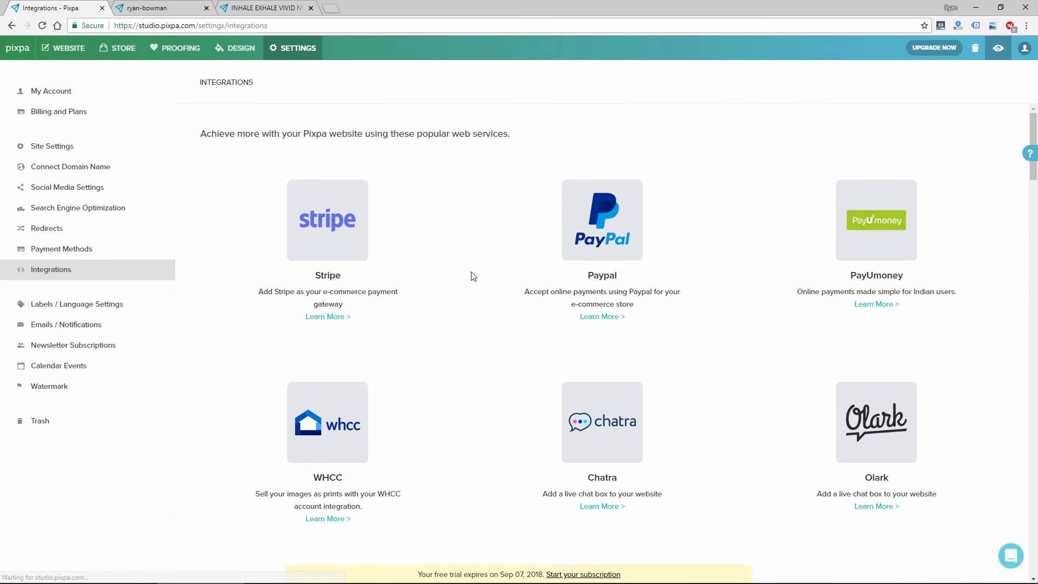
Step: Scroll through the full Integrations grid, then open Labels / Language Settings
scroll(460, 261, down, 1)
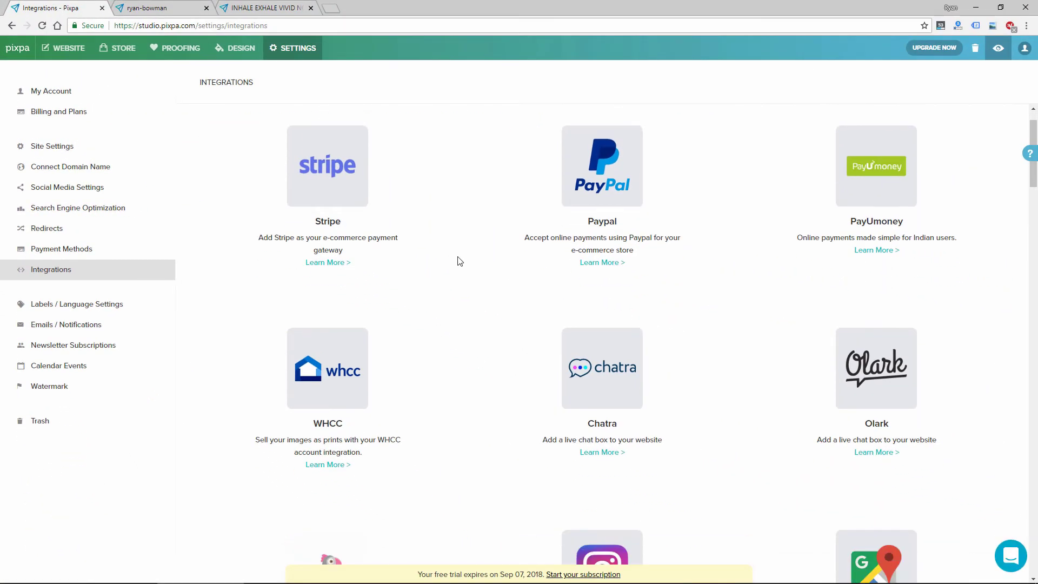
scroll(460, 261, down, 5)
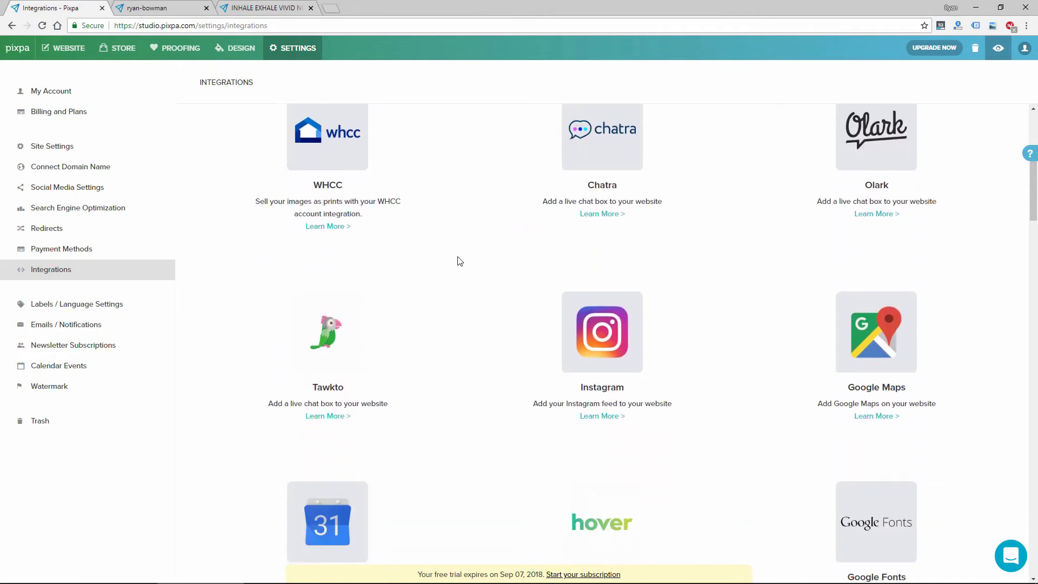
scroll(350, 296, down, 6)
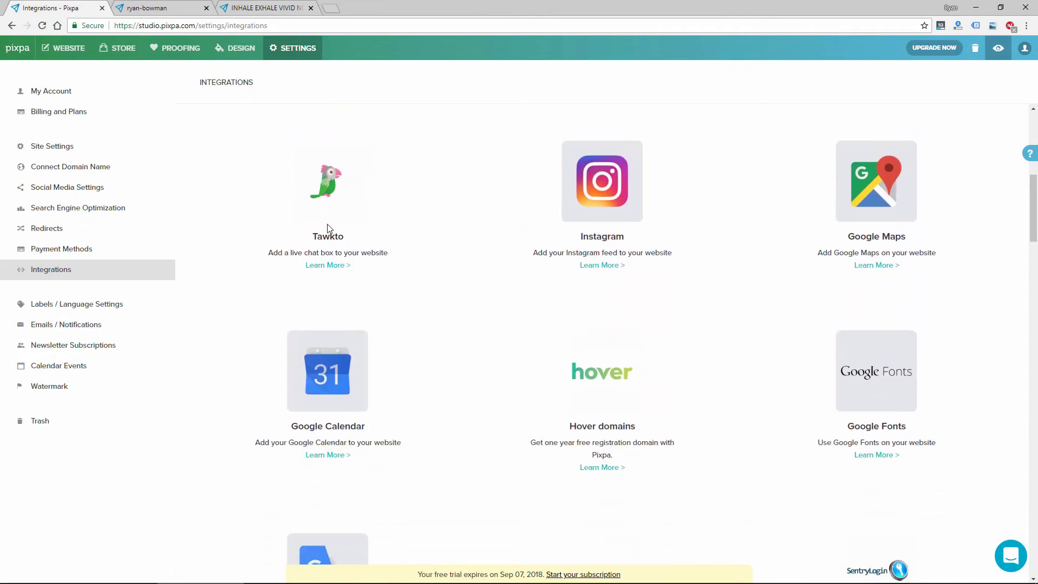
scroll(452, 283, down, 10)
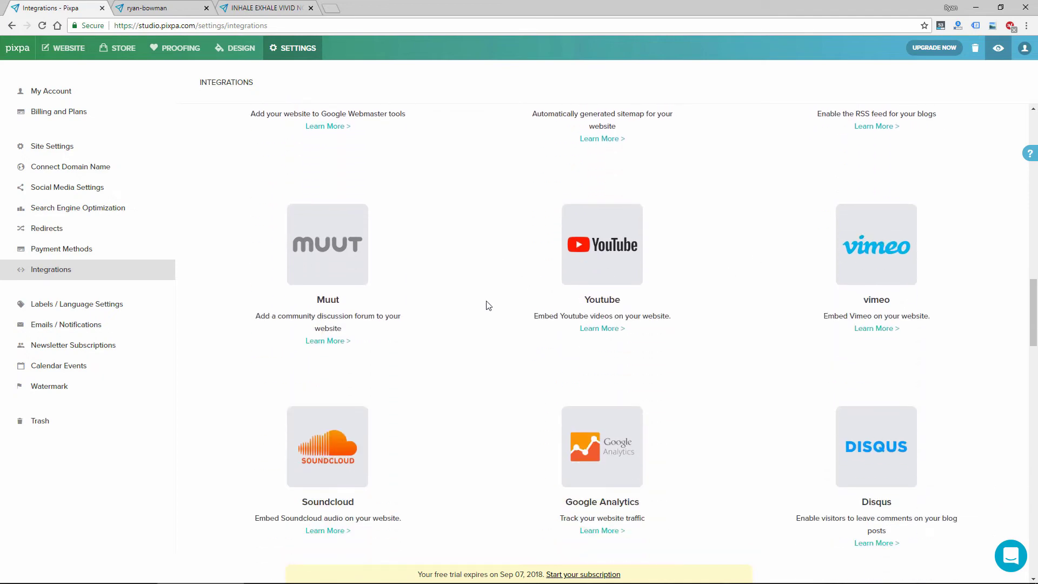
scroll(488, 305, down, 8)
scroll(508, 359, down, 12)
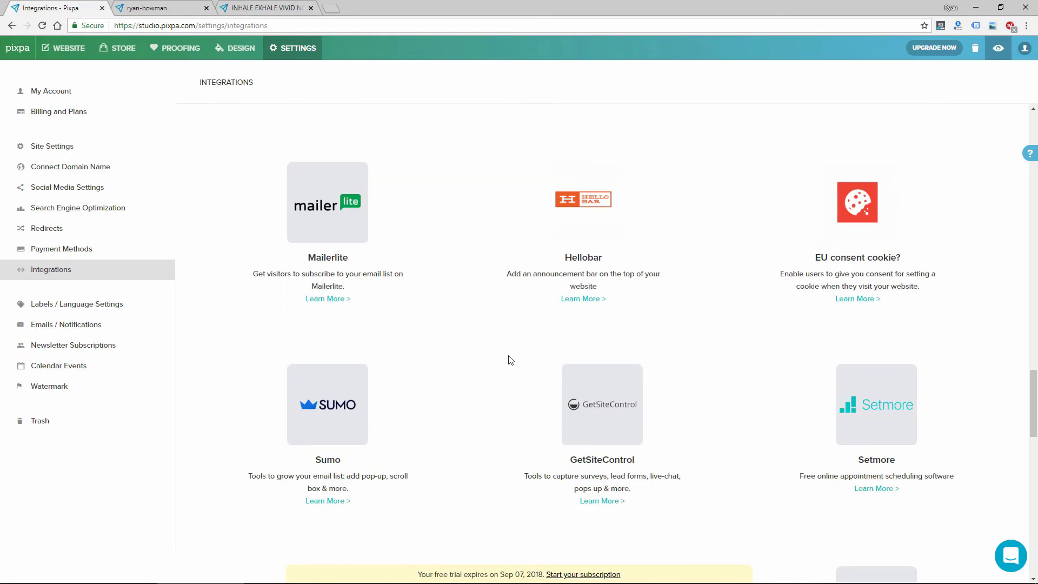
scroll(508, 361, down, 3)
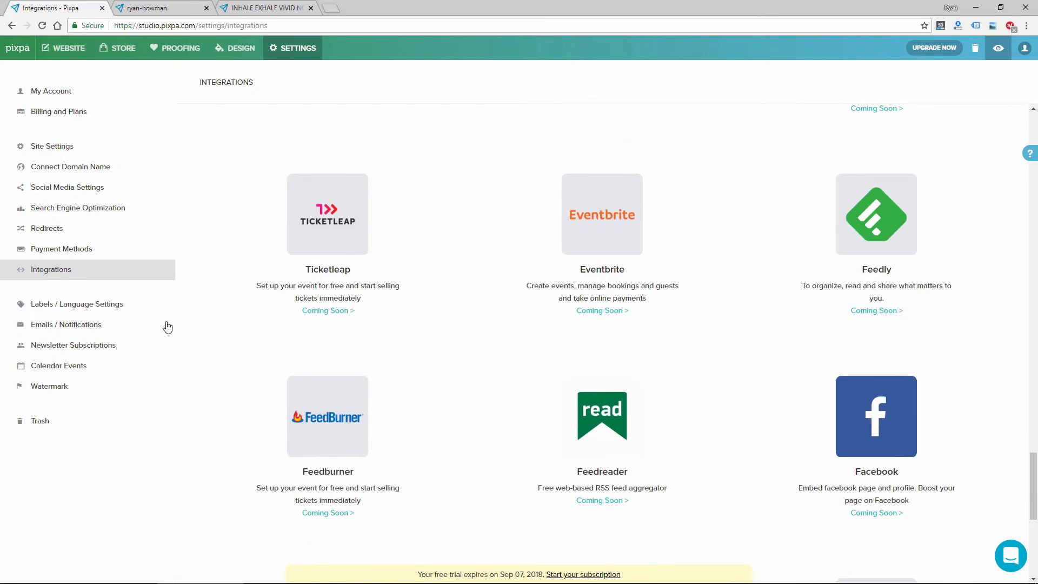
click(121, 304)
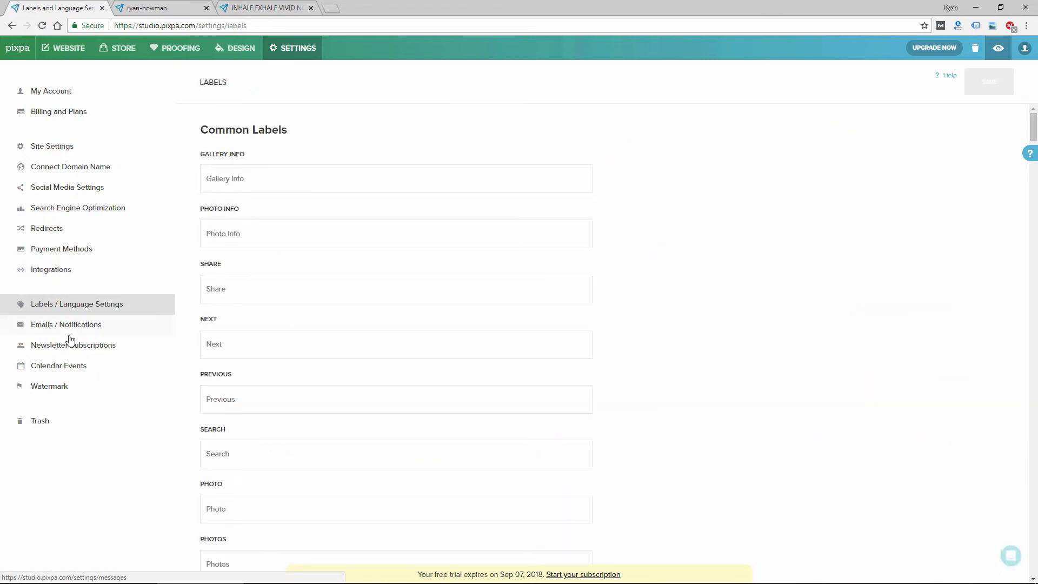
Step: View the email notification messages, then the Watermark settings
click(69, 328)
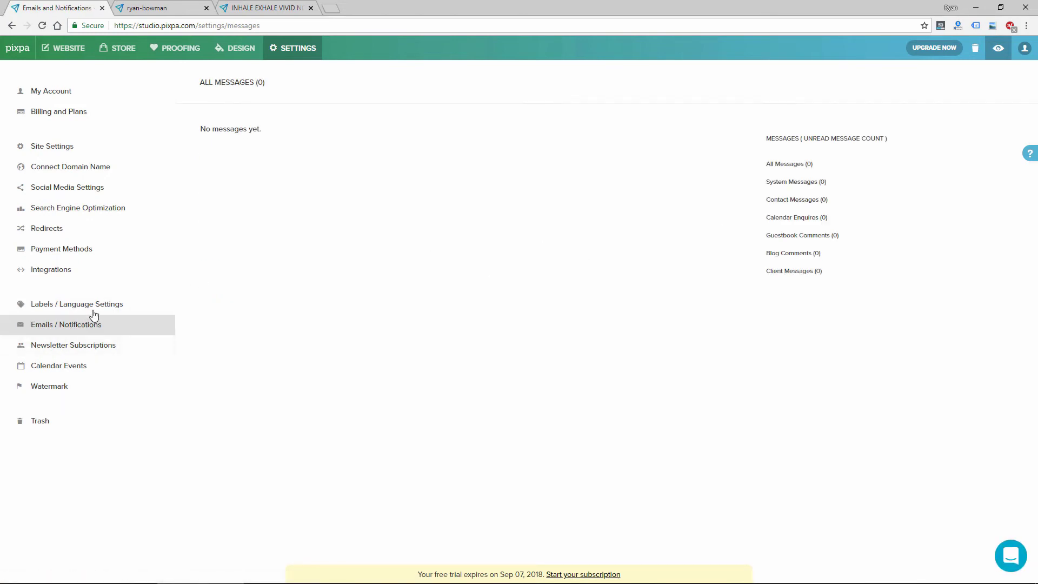
click(59, 388)
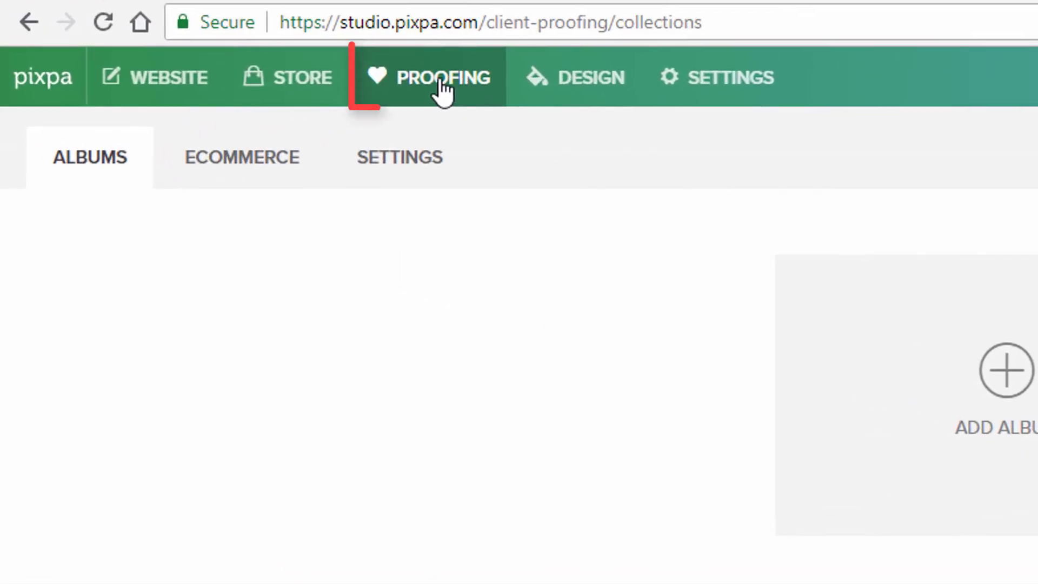
Step: Review the My Self-Fulfill pricing sheet: prints $8.00–$180.00 and digital downloads $2.00–$100.00
click(222, 164)
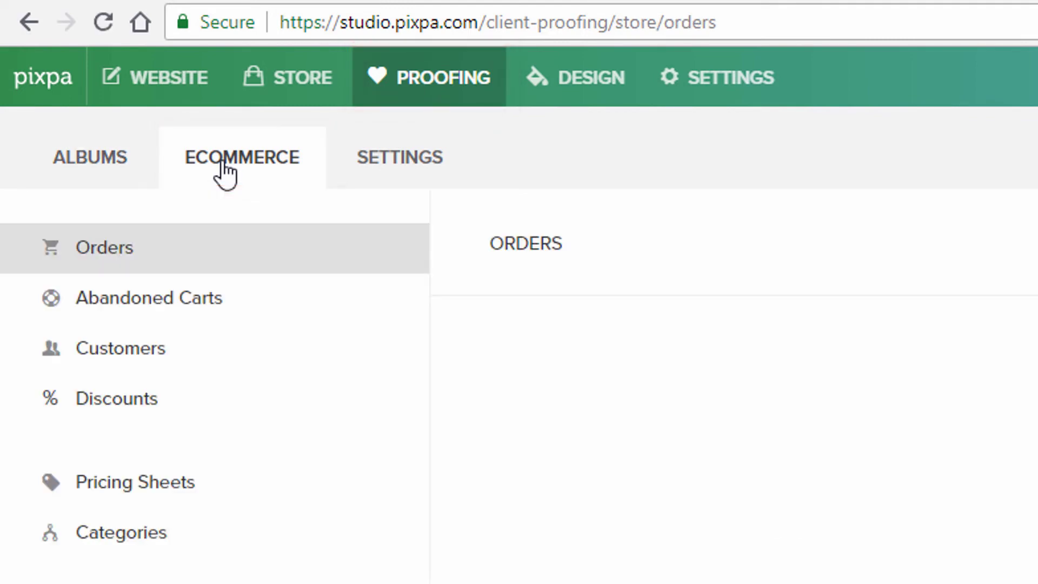
click(182, 491)
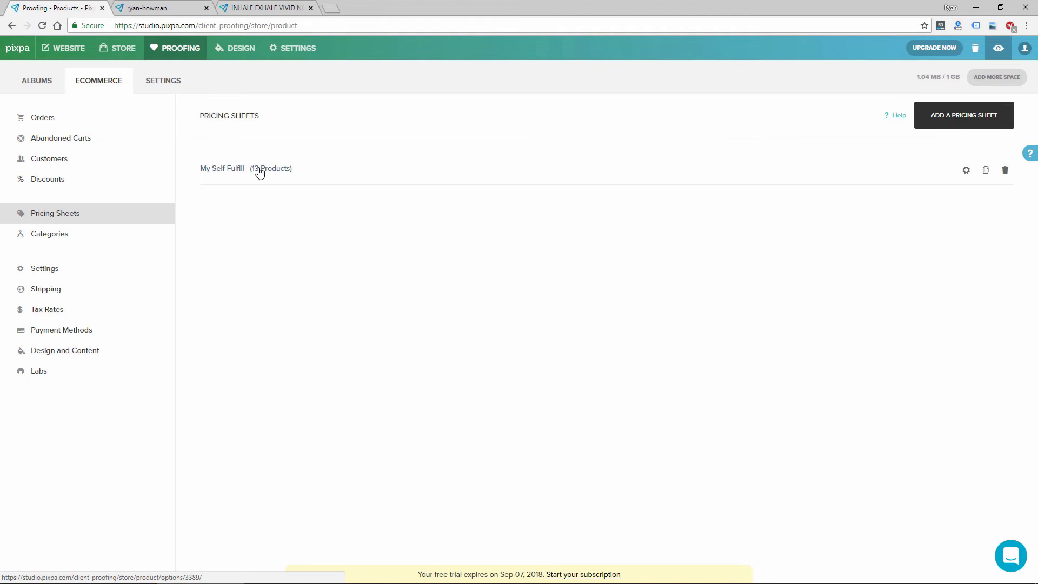
click(260, 173)
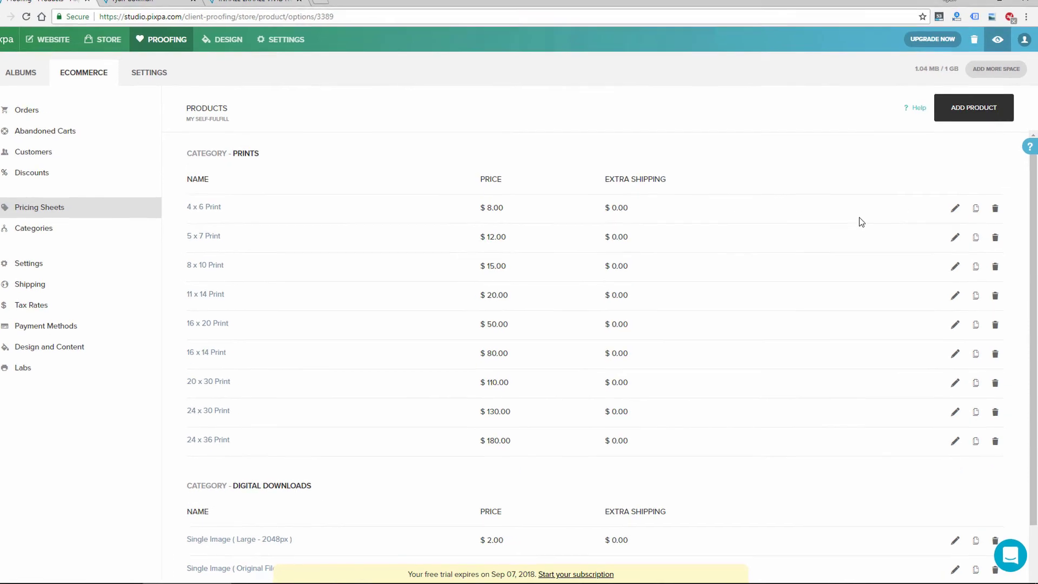
scroll(199, 265, down, 1)
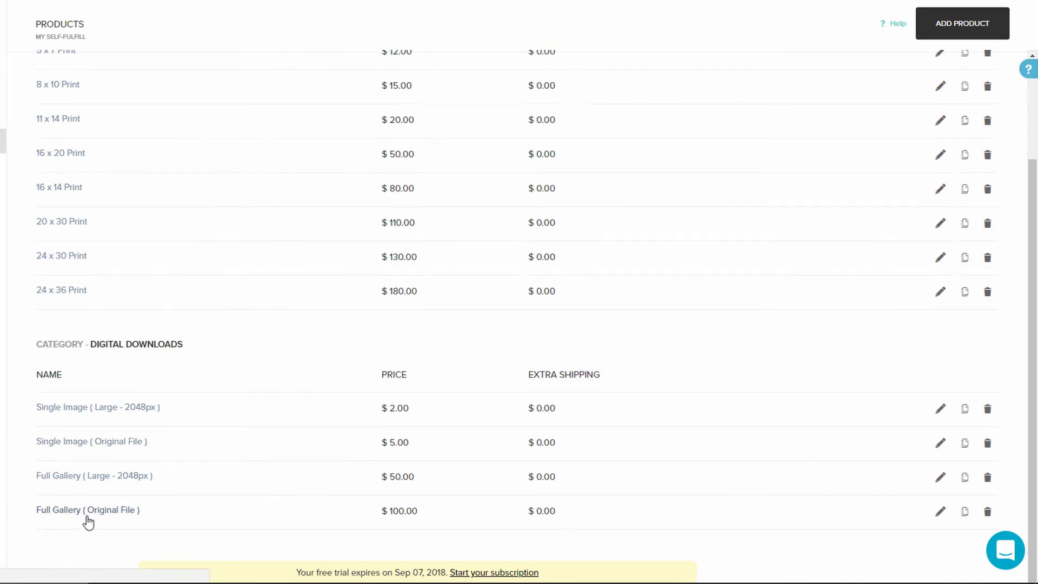
scroll(119, 314, up, 3)
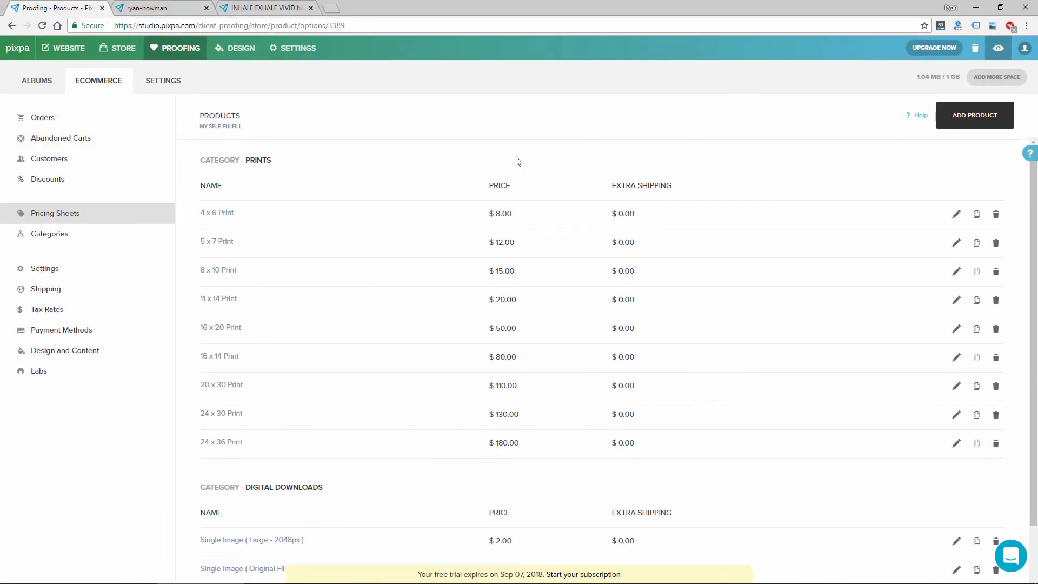
Step: Start a new pricing sheet with WHCC chosen as its print lab
click(13, 25)
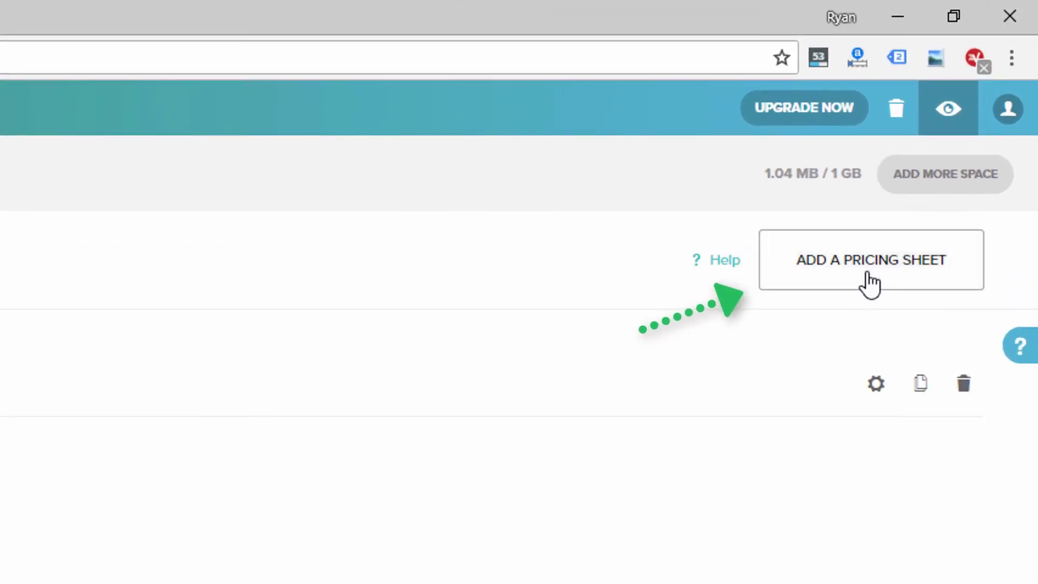
click(870, 284)
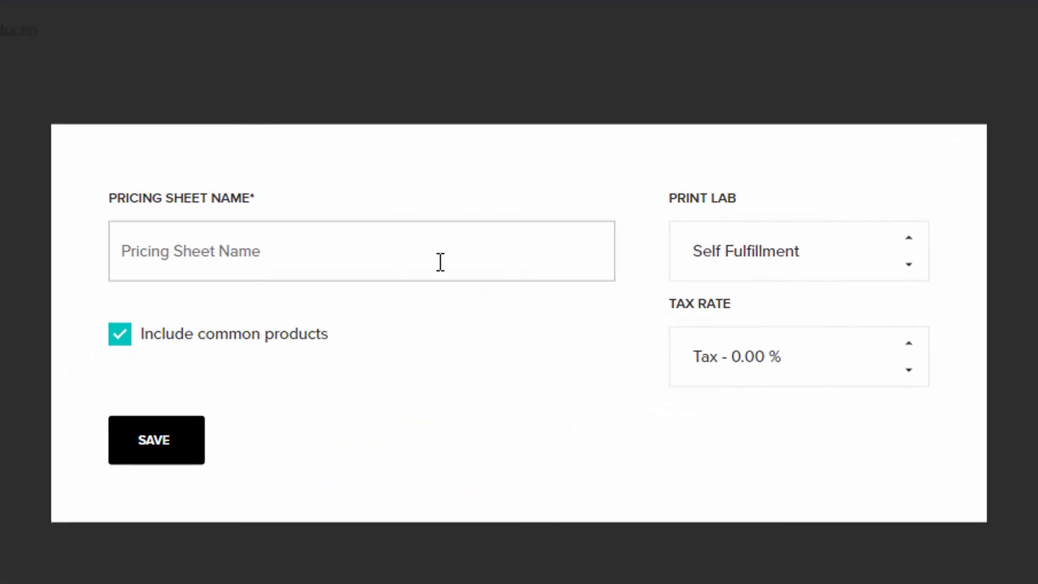
click(572, 394)
click(770, 314)
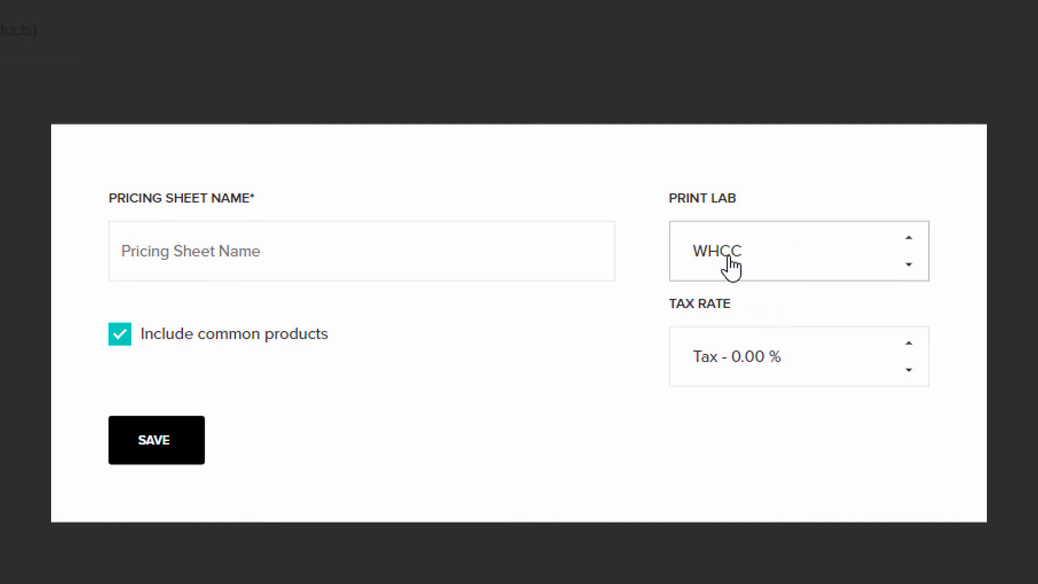
click(168, 437)
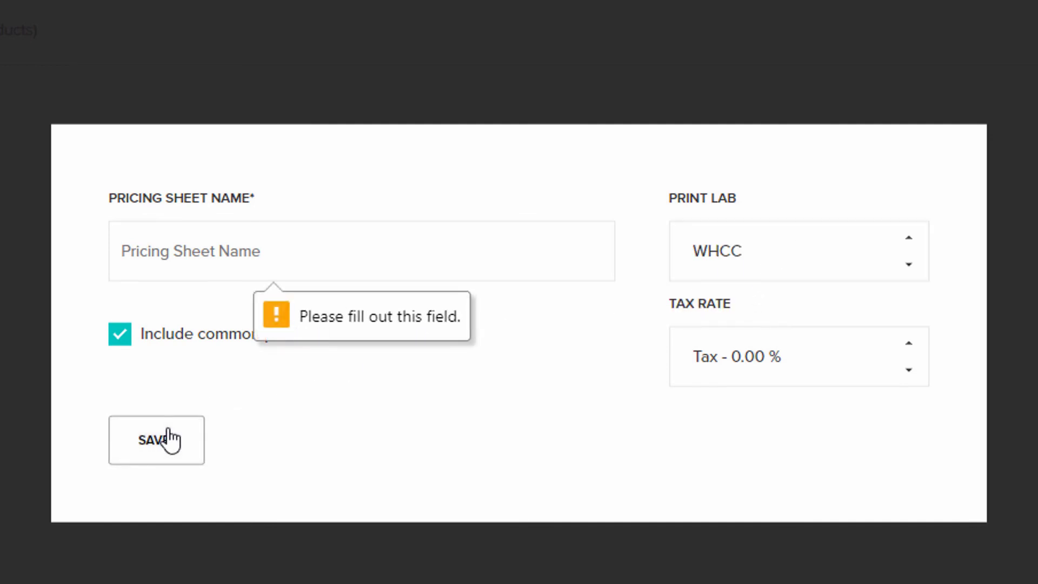
Step: Enter 'WHCC' as the new pricing sheet's name
click(306, 267)
text(W)
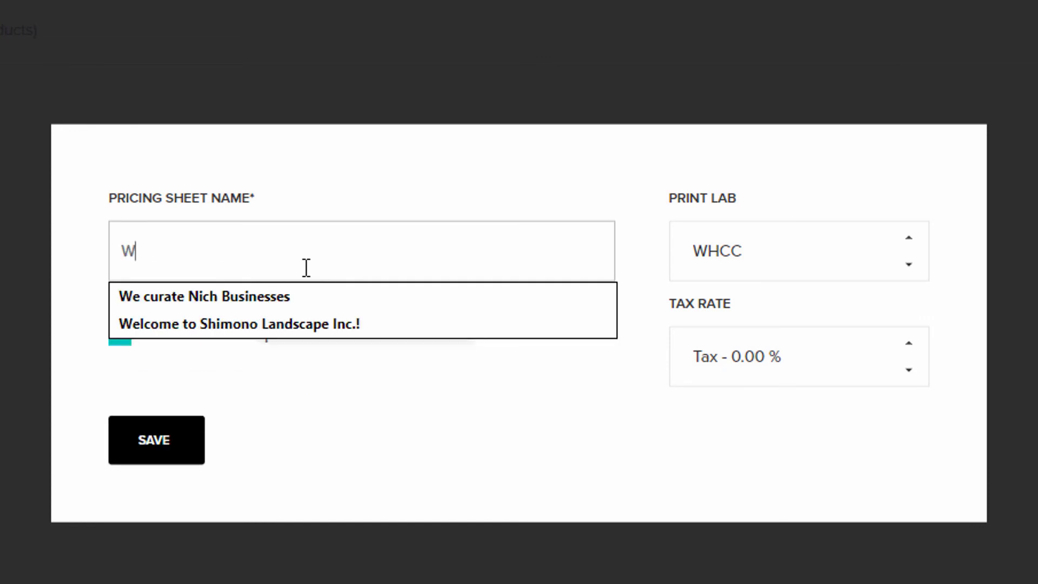
text(h)
key(BackSpace)
text(HCC)
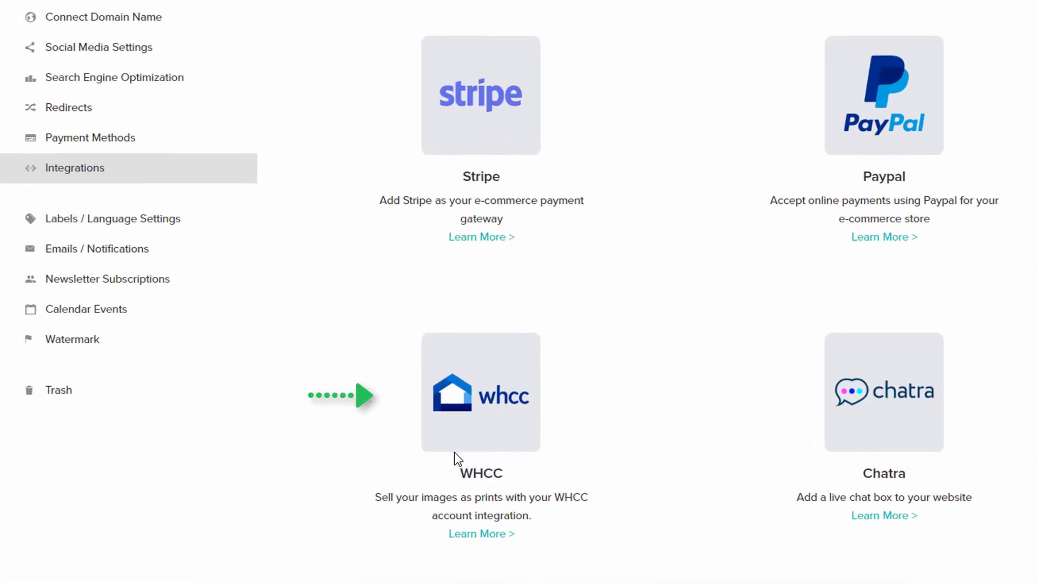
Step: Close the extra 'Where is my sitemap?' tab and scroll through the Integrations list
scroll(183, 290, up, 2)
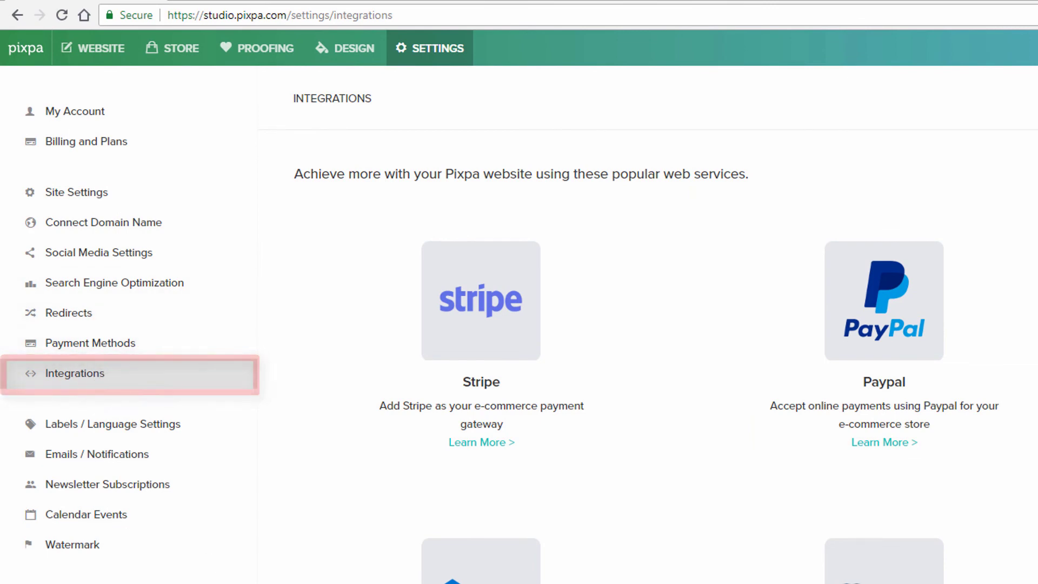
scroll(492, 347, down, 2)
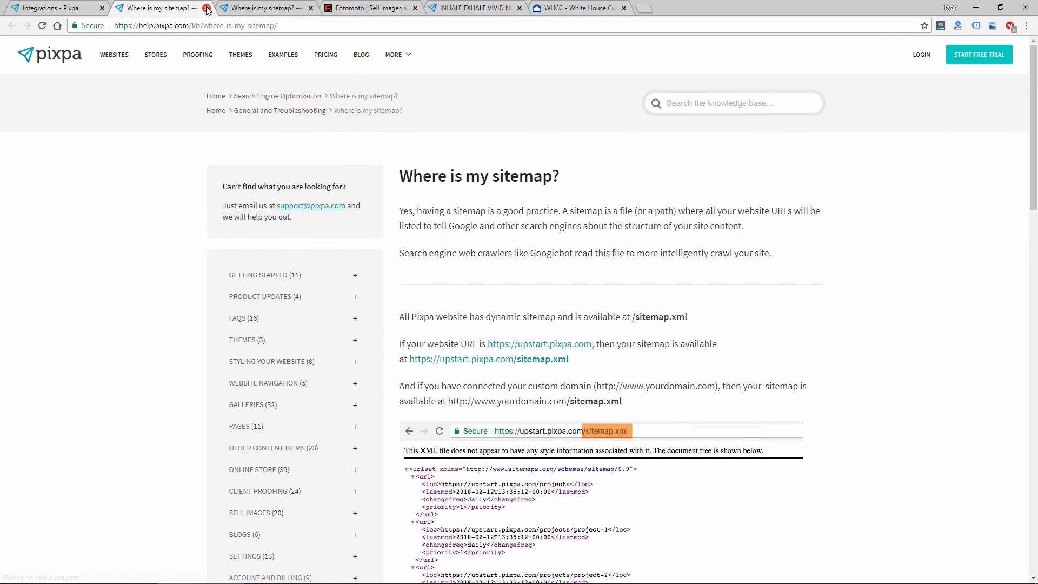
click(206, 8)
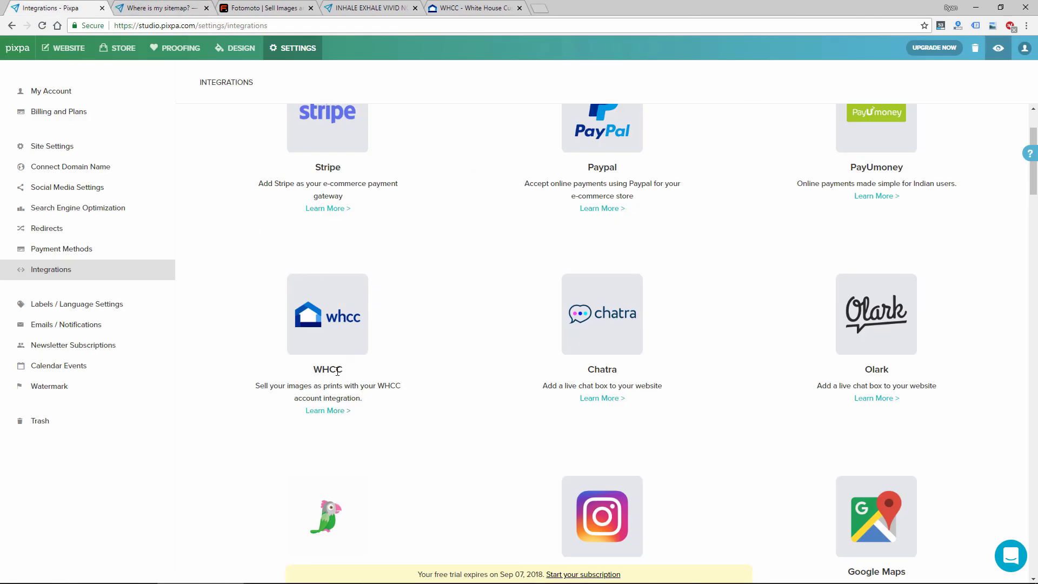
scroll(336, 371, down, 2)
scroll(337, 373, up, 1)
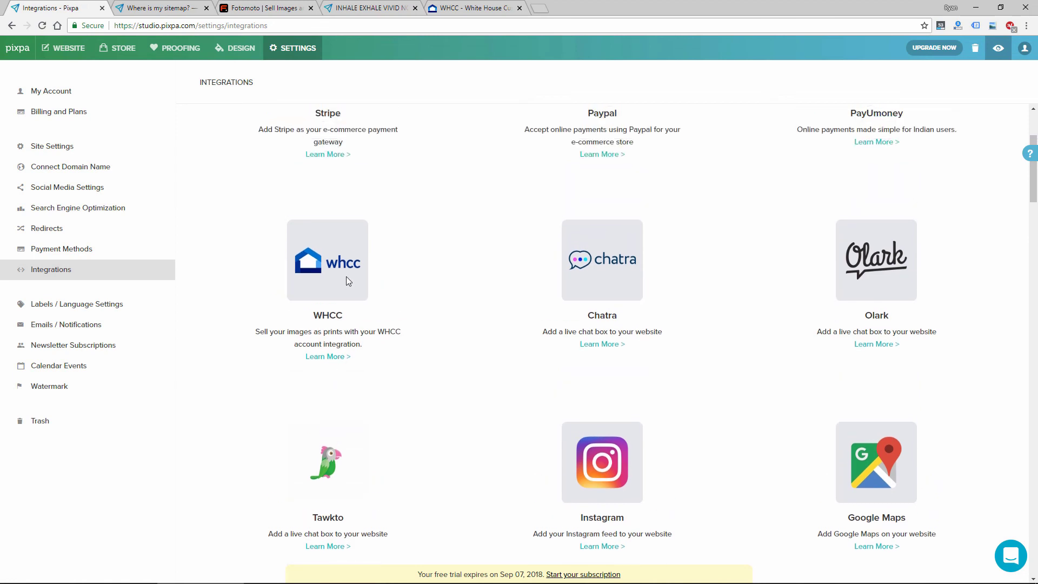
scroll(302, 284, down, 1)
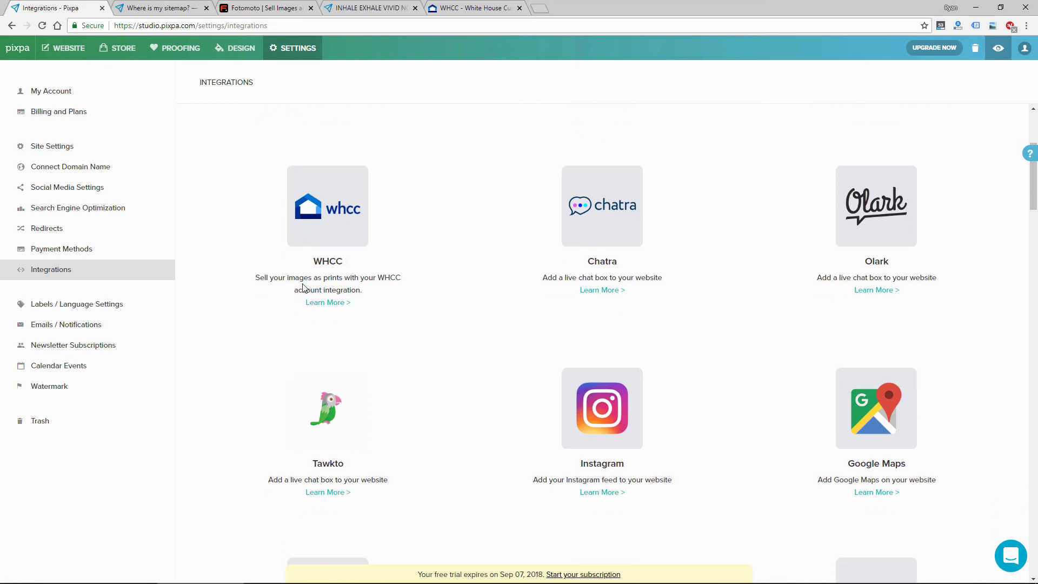
scroll(303, 287, up, 1)
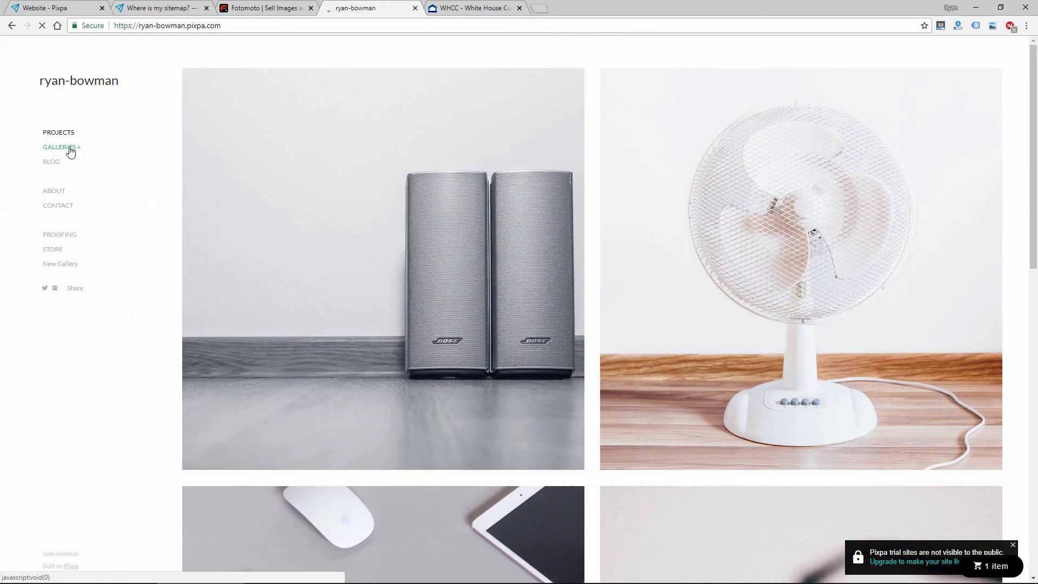
Step: Browse the live site's Product Design gallery from the Galleries menu
click(70, 151)
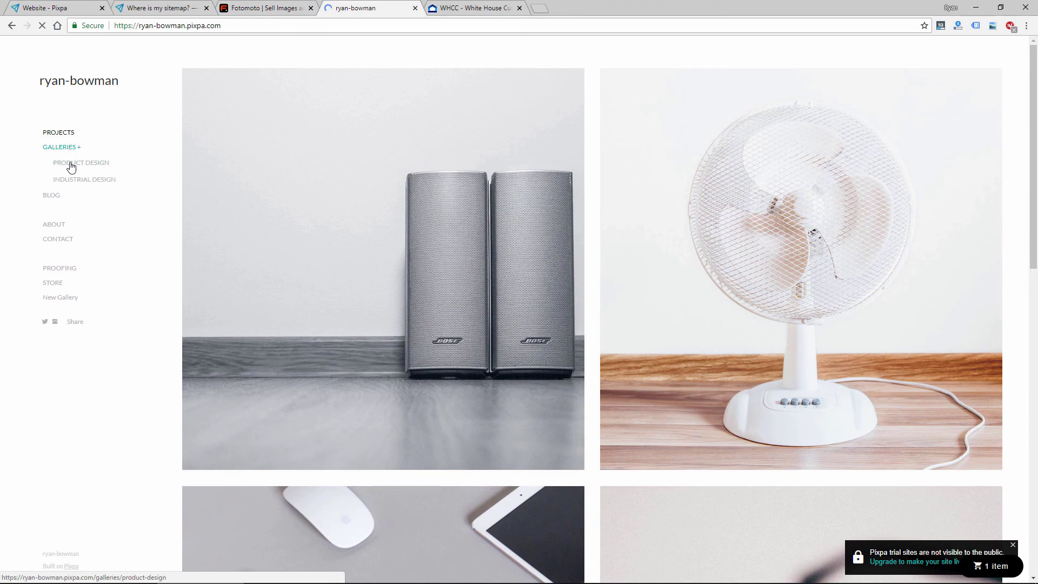
click(72, 169)
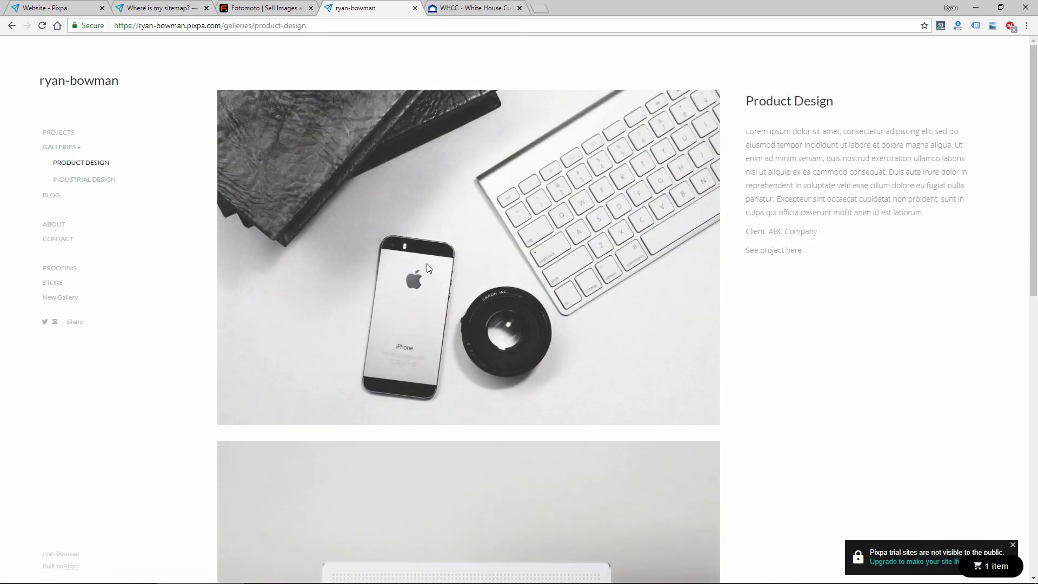
scroll(1033, 249, down, 4)
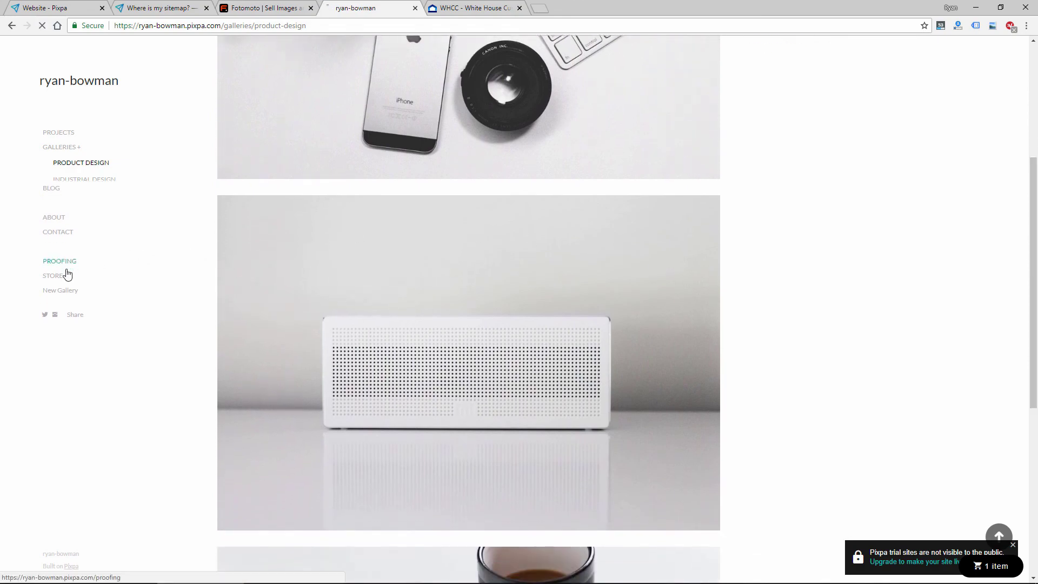
Step: Open the proofing First Album and view its second photo enlarged
click(61, 268)
click(600, 195)
click(119, 178)
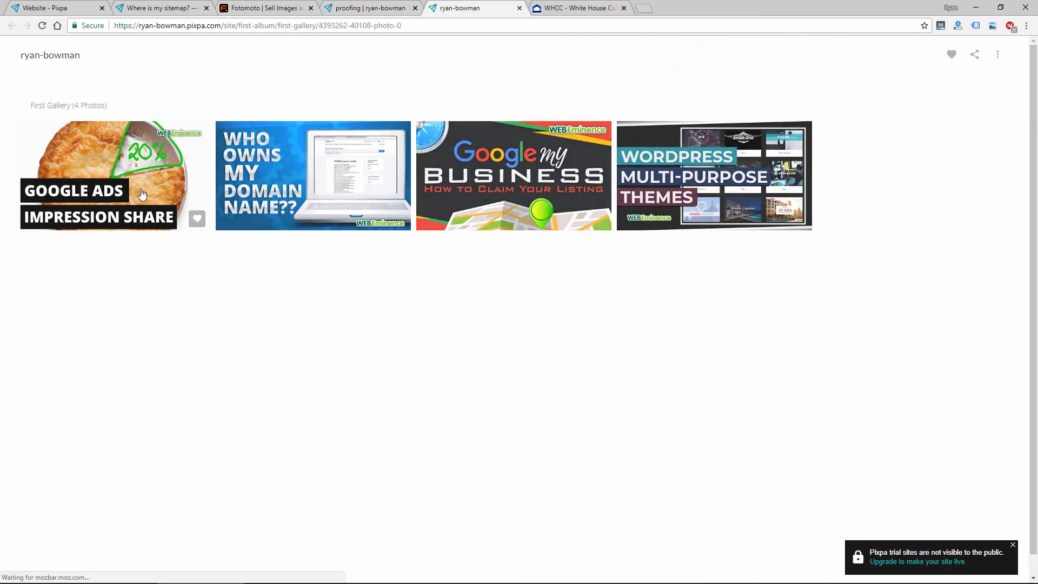
click(1006, 312)
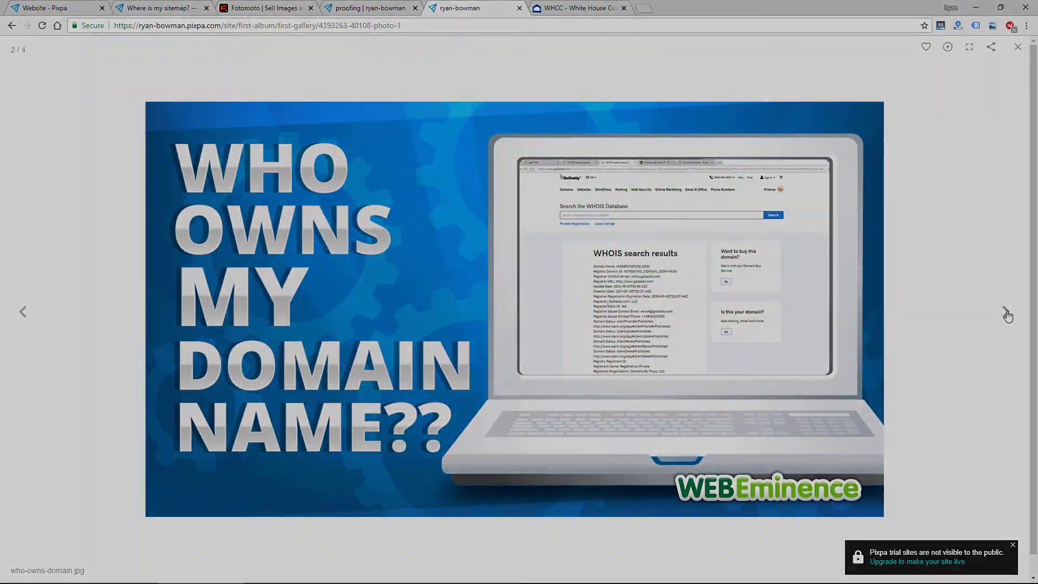